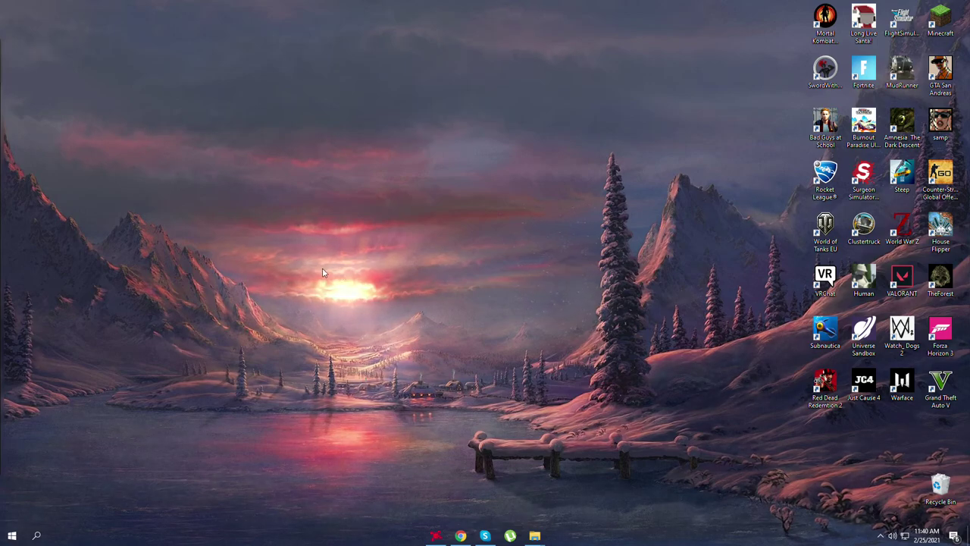
Step: Switch to Chrome with the GTA5-Mods pages open
left_click_drag(246, 261, 383, 296)
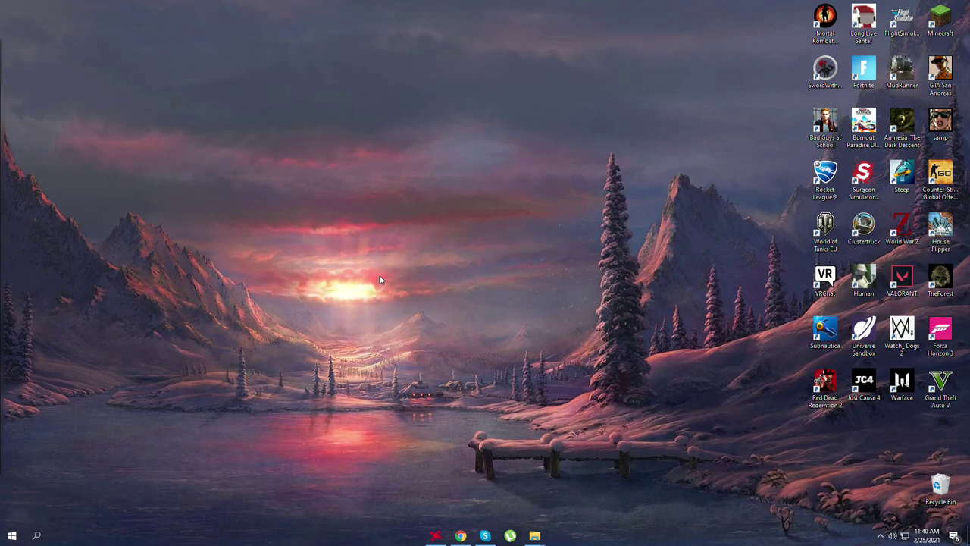
left_click(461, 535)
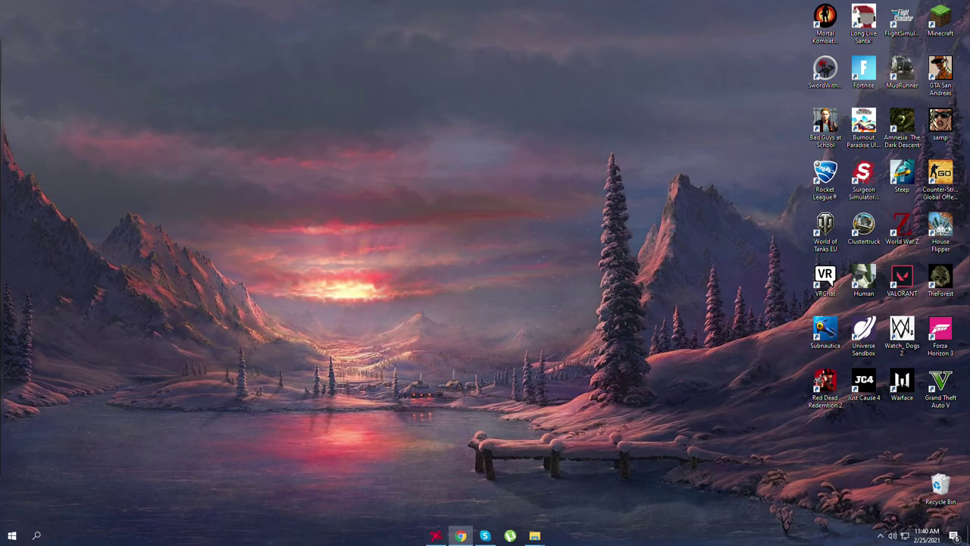
left_click_drag(66, 94, 644, 5)
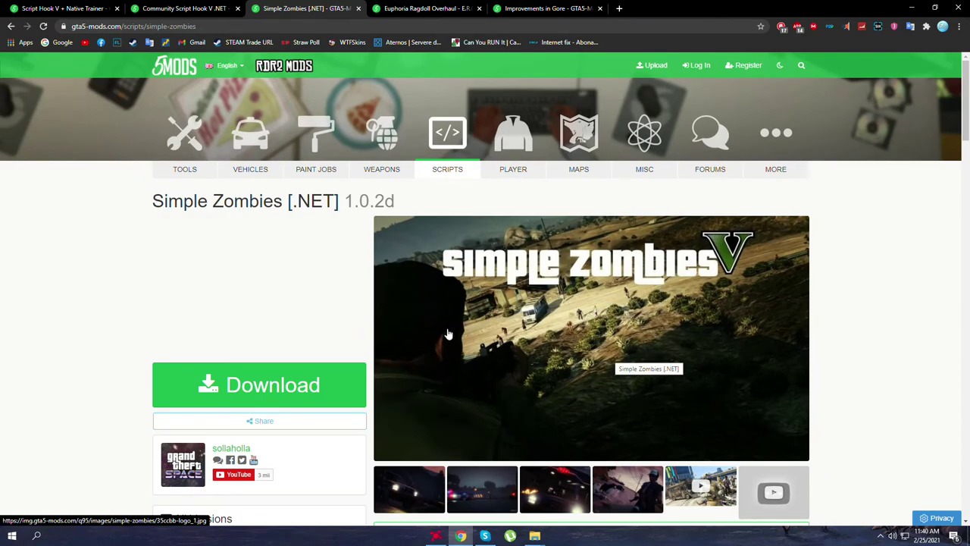
Step: Look over the open mod pages for Script Hook V + Native Trainer, Community Script Hook V .NET and Simple Zombies
left_click(186, 8)
left_click(57, 6)
left_click(167, 8)
left_click(257, 8)
left_click(198, 8)
left_click(91, 8)
left_click(278, 8)
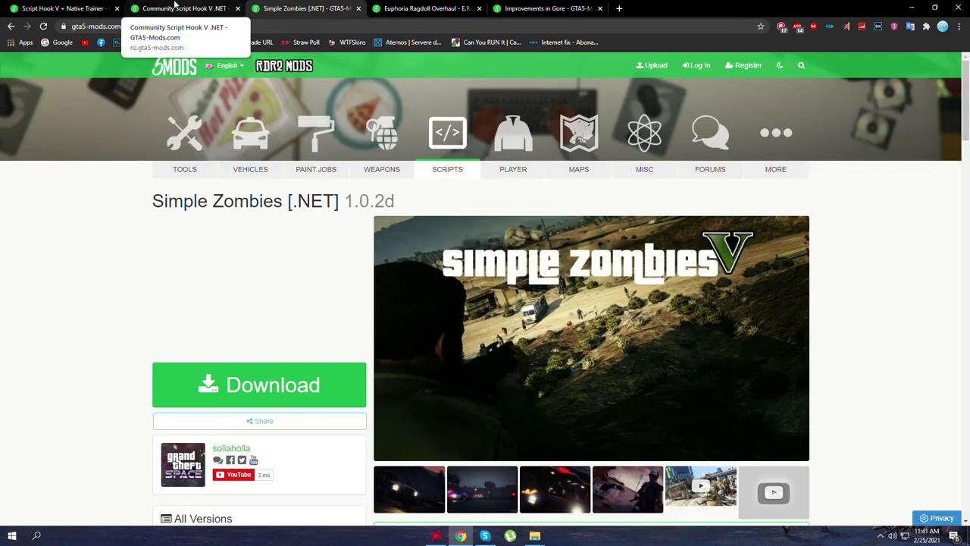
left_click(182, 6)
left_click(83, 8)
left_click(185, 7)
left_click(303, 7)
left_click(207, 8)
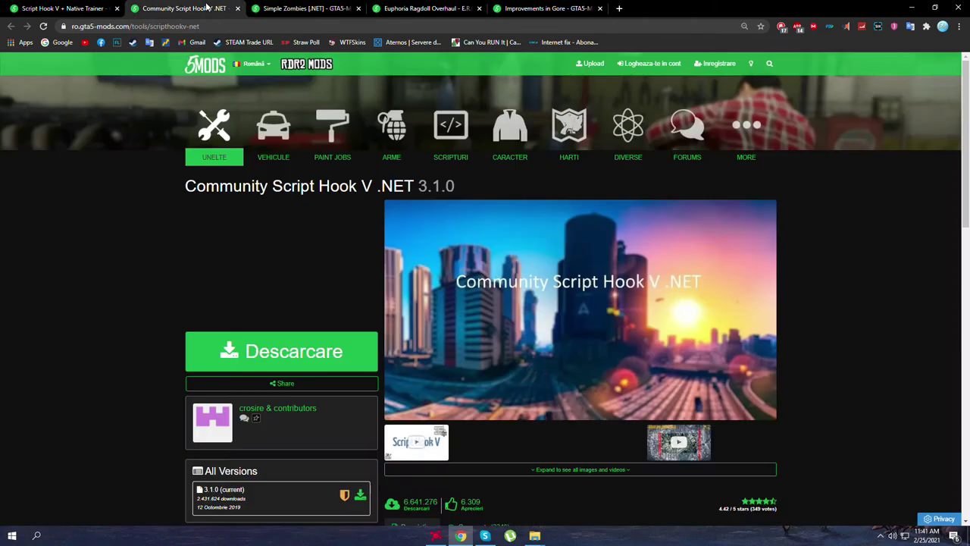
left_click(324, 10)
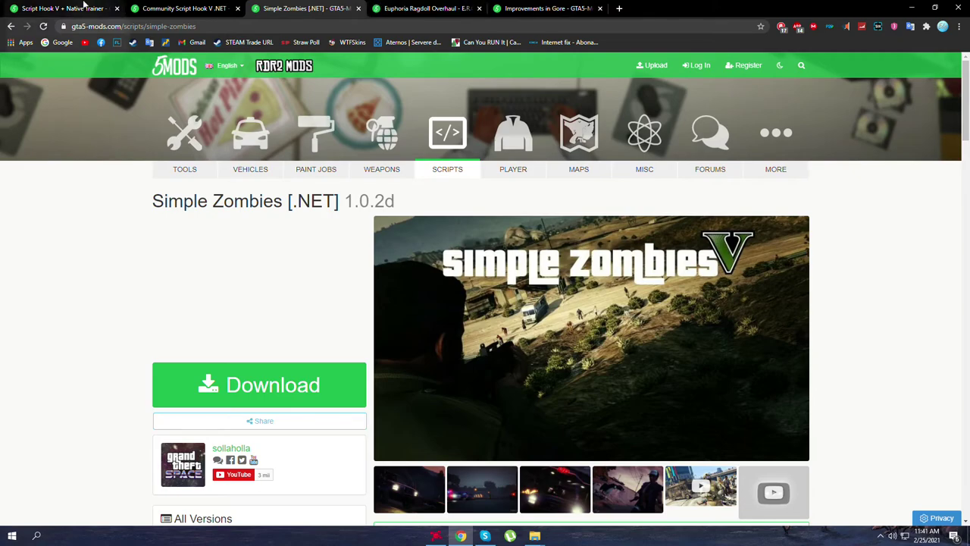
left_click(81, 7)
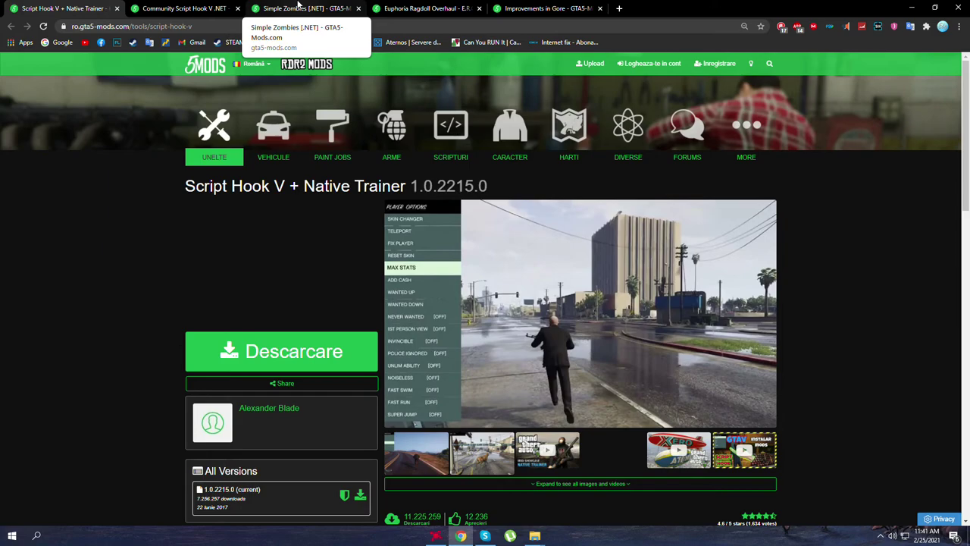
left_click(170, 7)
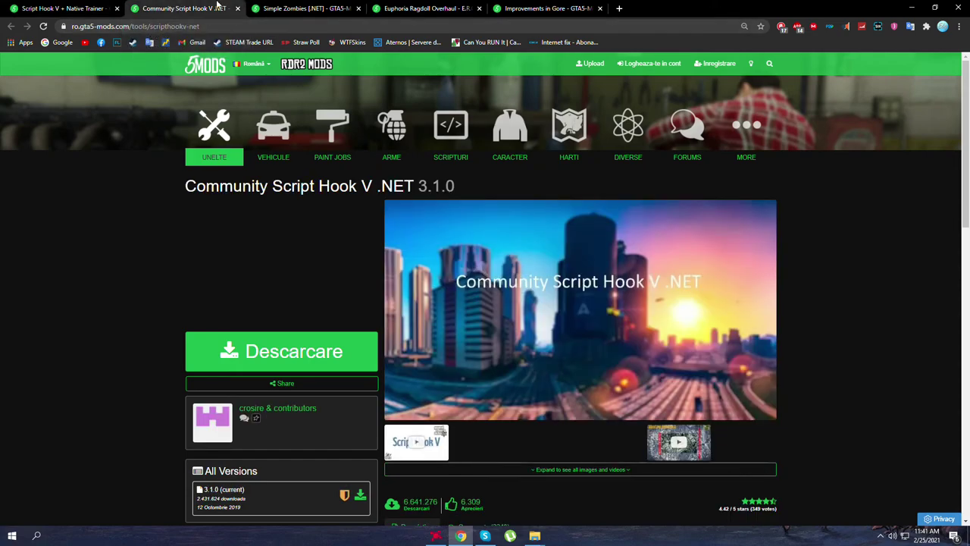
left_click(299, 8)
left_click(204, 8)
Step: Download Script Hook V v1.0.2215.0 through the Script Hook V + Native Trainer mod page
left_click(100, 7)
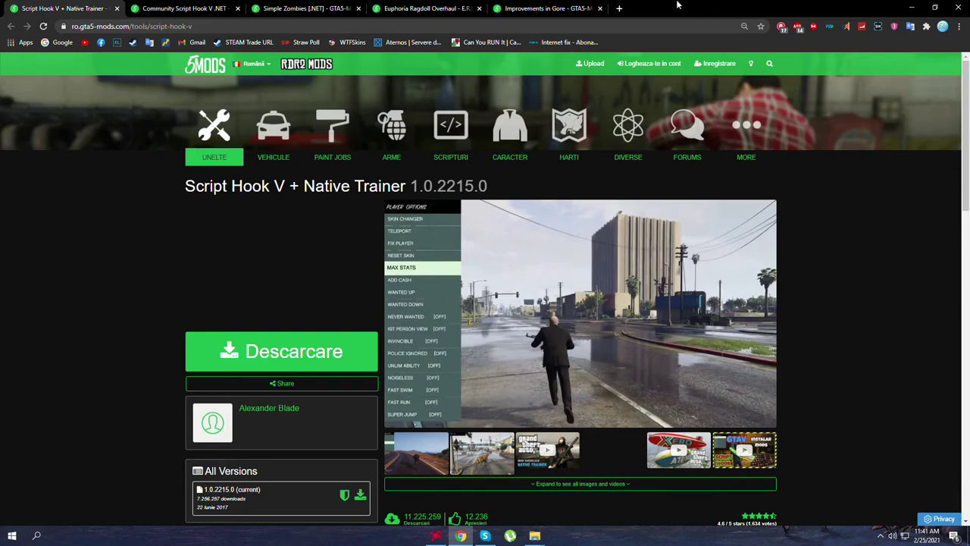
left_click(281, 350)
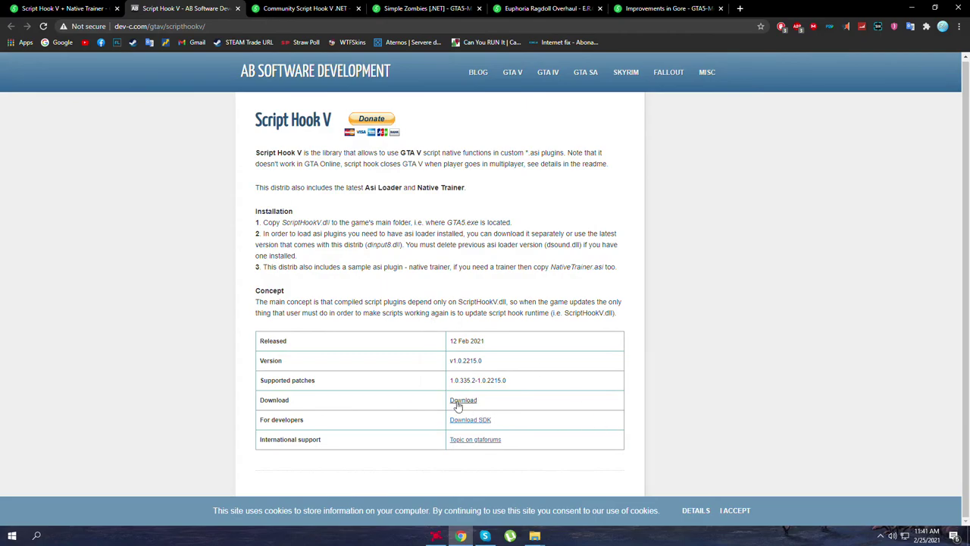
left_click(457, 405)
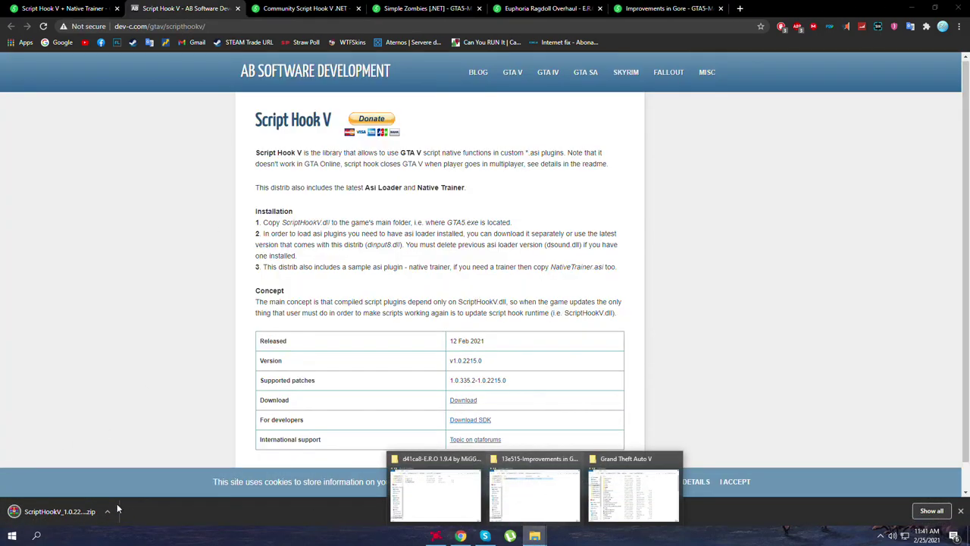
Step: Open the downloaded ScriptHookV archive in WinRAR, dismissing the trial notice, and move its window aside
left_click(91, 511)
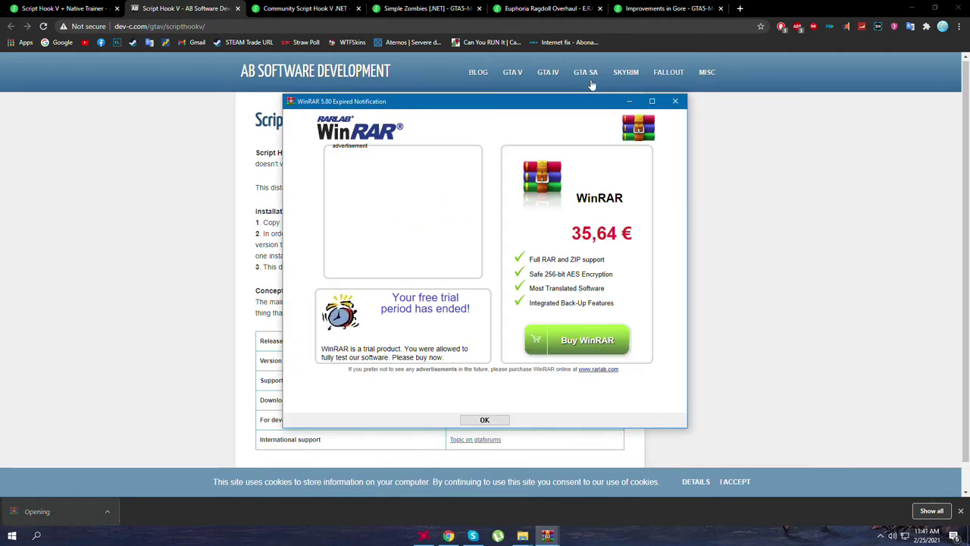
left_click(675, 101)
mouse_move(493, 150)
left_mouse_down()
mouse_move(784, 124)
mouse_move(714, 131)
left_mouse_up()
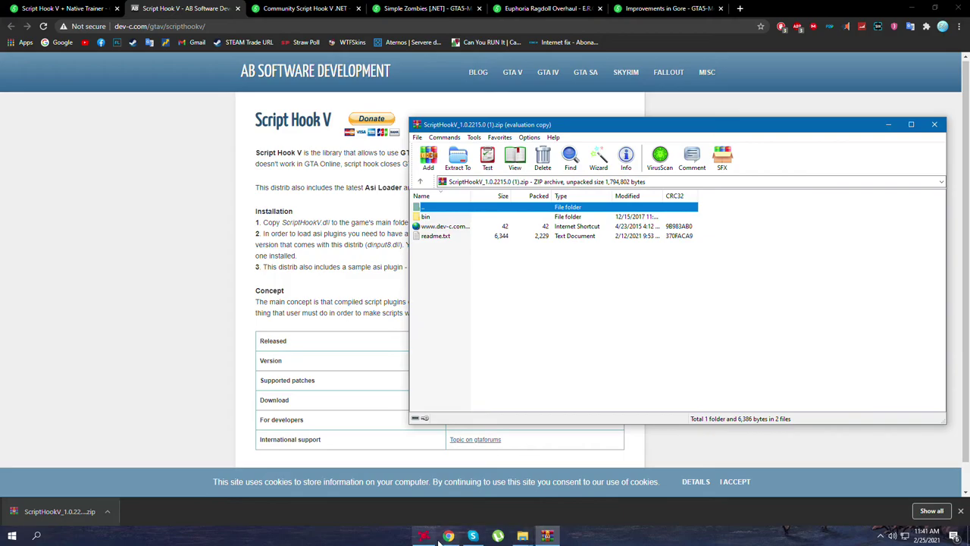
Step: Bring up the Grand Theft Auto V folder window and arrange it side by side with the ScriptHookV archive
mouse_move(522, 536)
left_click(553, 454)
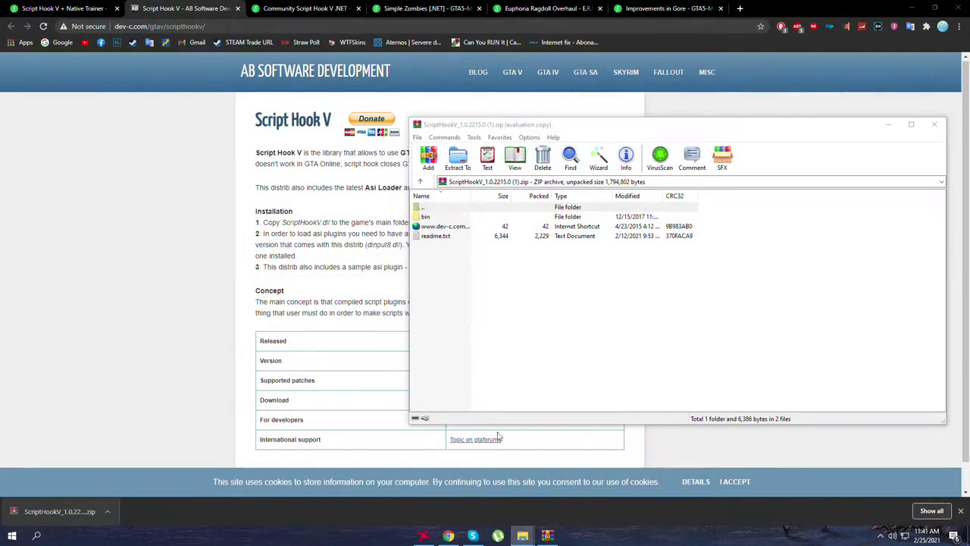
left_click_drag(98, 182, 372, 129)
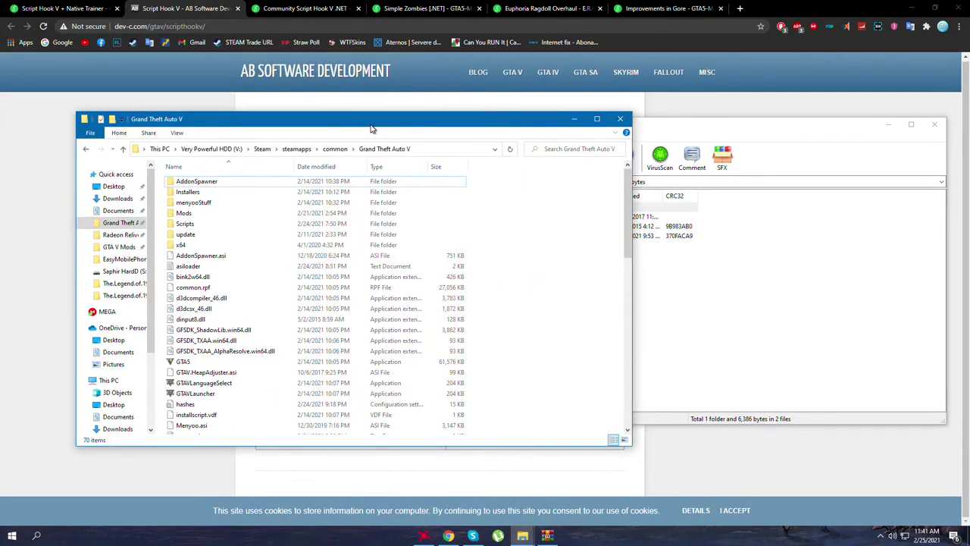
key("Tab")
key("Tab")
key("Tab")
key("Tab")
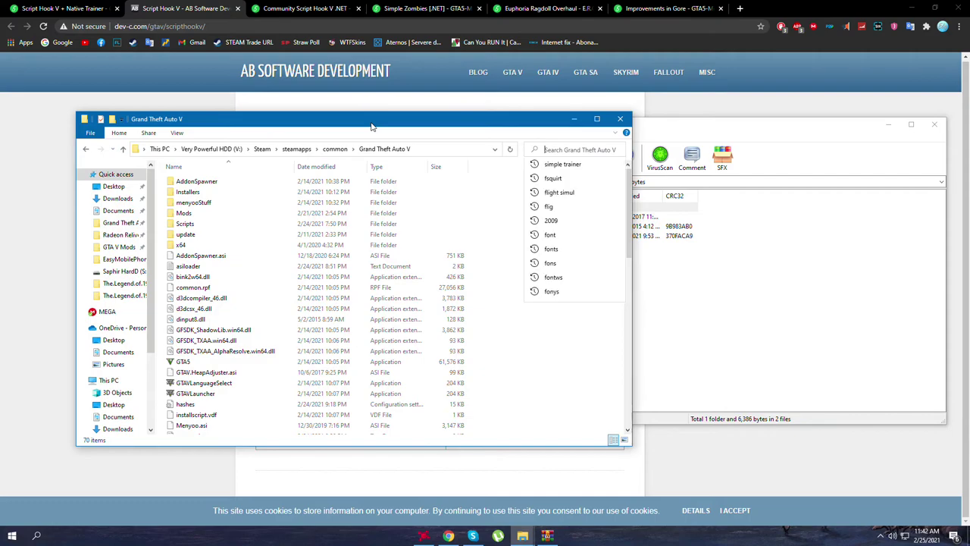
left_click_drag(375, 115, 0, 151)
left_click_drag(746, 128, 969, 135)
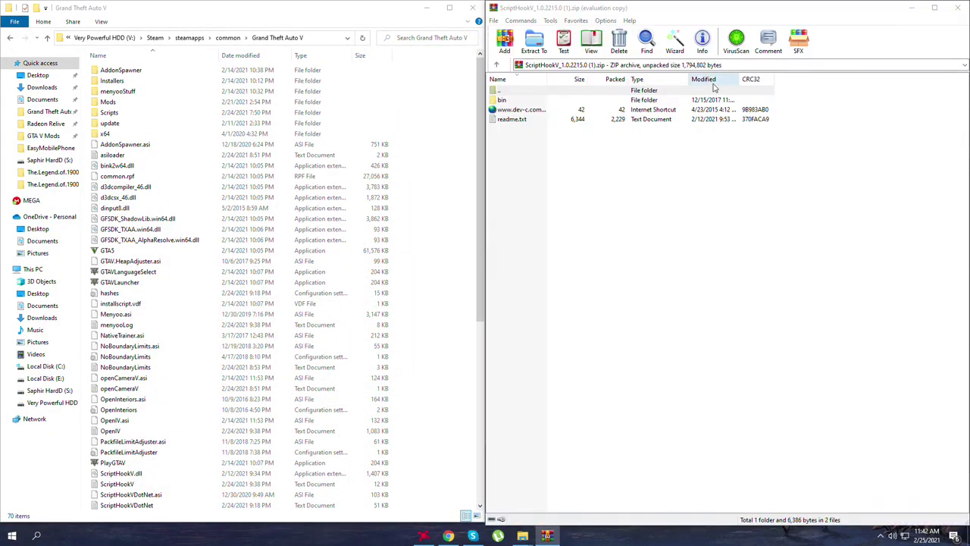
scroll(195, 226, "down", 5)
scroll(195, 227, "up", 5)
double_click(130, 92)
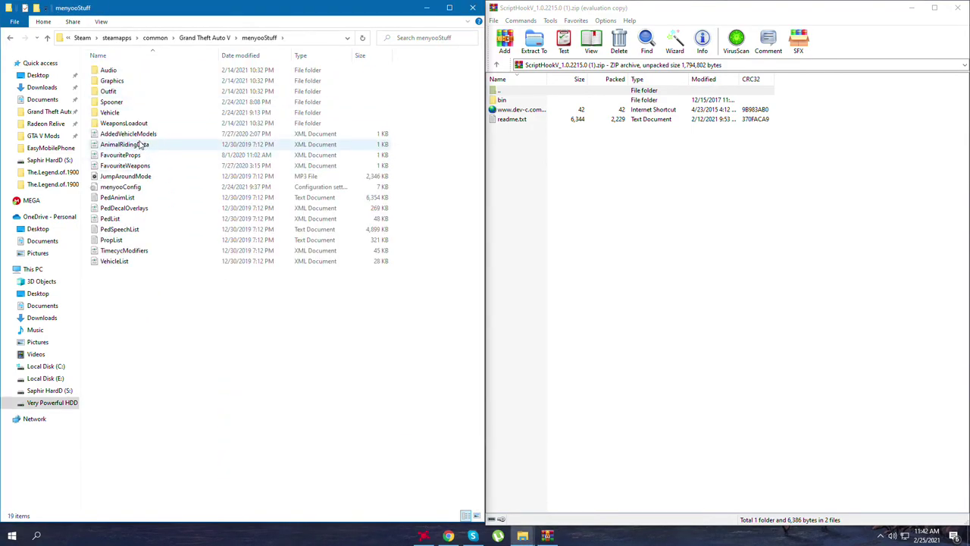
key("alt+Left")
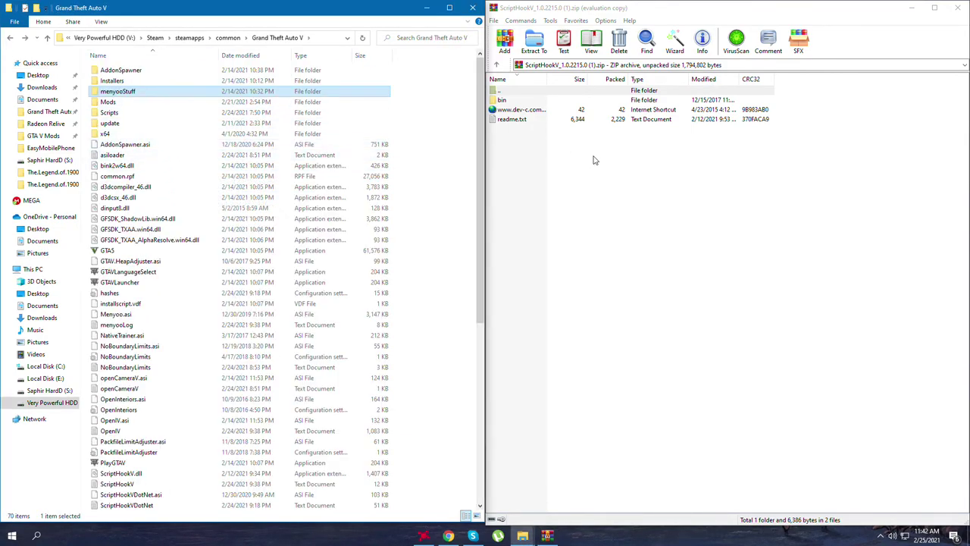
double_click(503, 101)
double_click(505, 92)
double_click(504, 91)
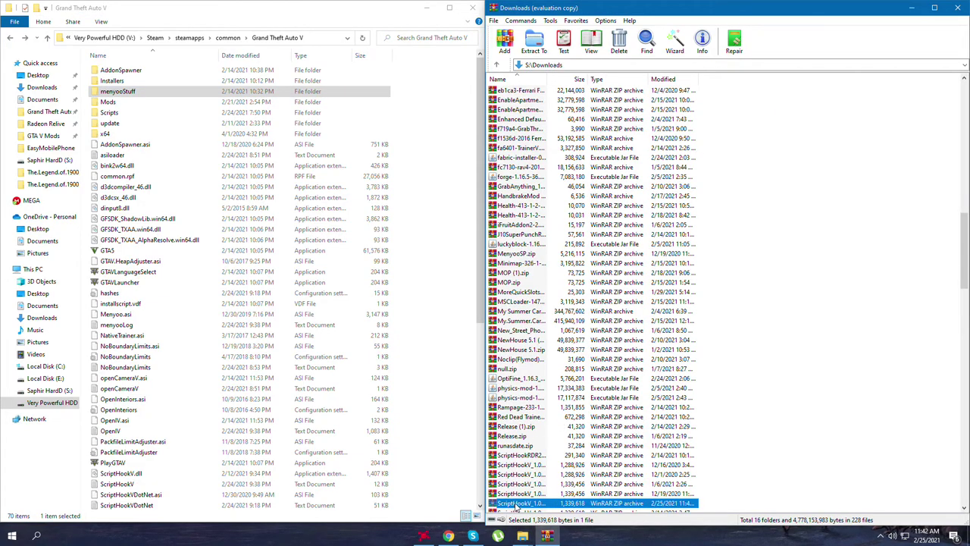
double_click(518, 504)
Step: Copy ScriptHookV.dll, NativeTrainer.asi and dinput8.dll from the archive's bin folder into the Grand Theft Auto V folder, replacing the existing files
double_click(502, 101)
left_click_drag(520, 162, 446, 145)
left_click(193, 191)
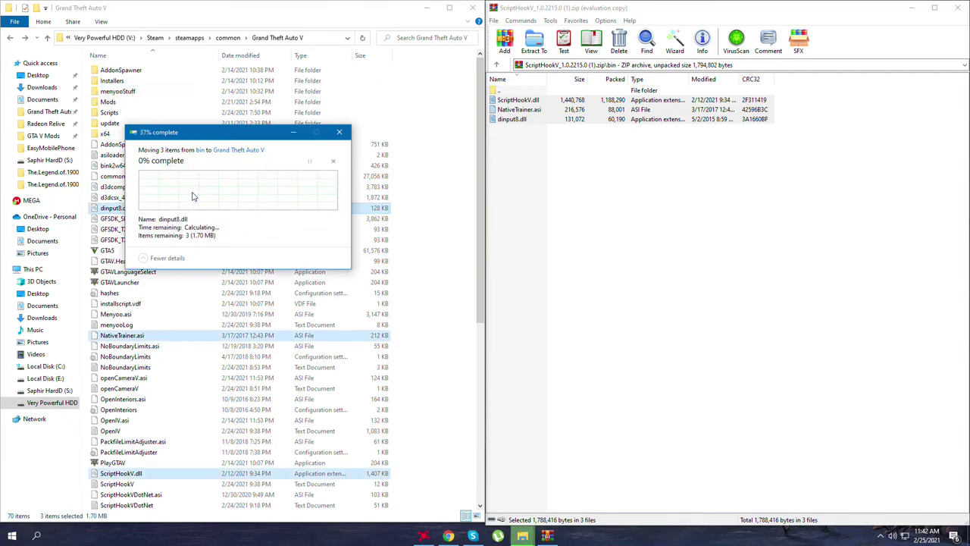
left_click(535, 130)
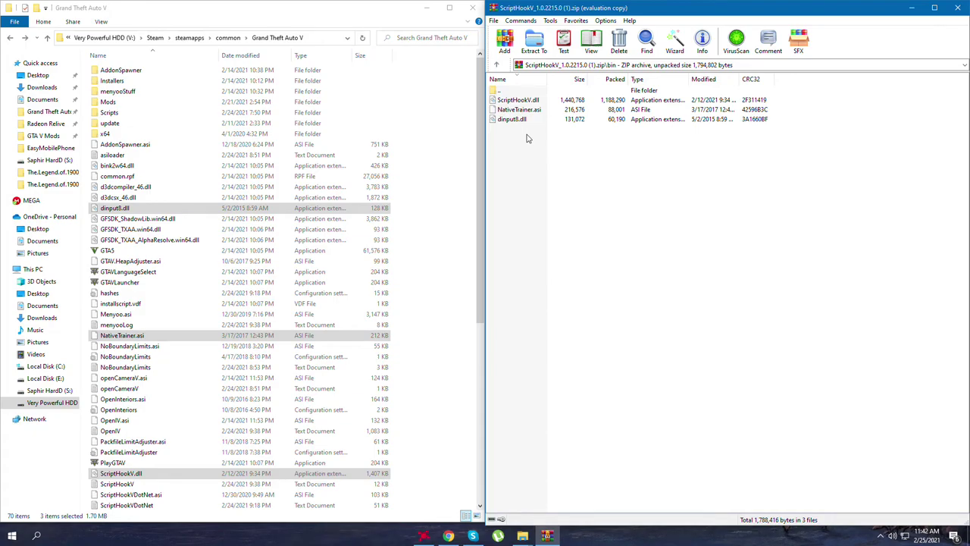
Step: Check the copied files in the Grand Theft Auto V folder and close the ScriptHookV archive
scroll(206, 281, "down", 4)
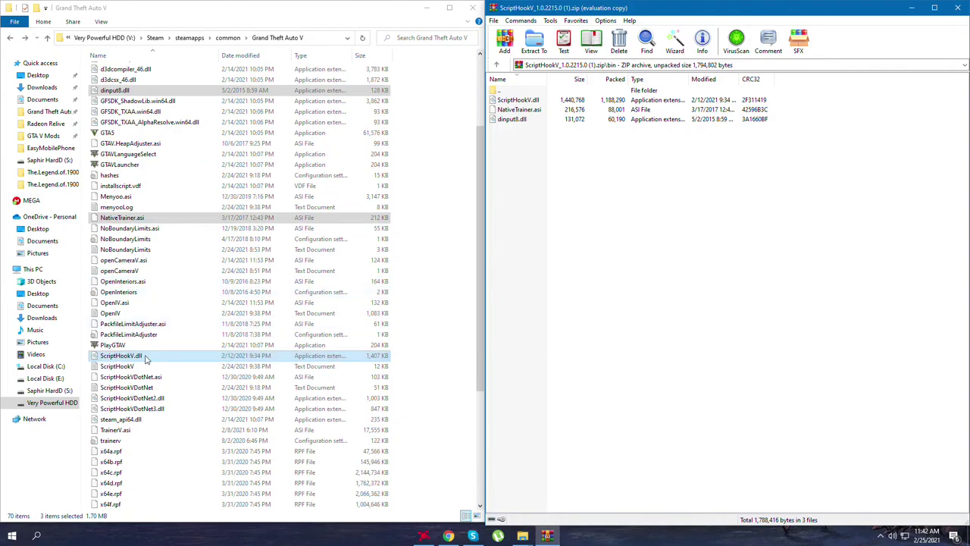
scroll(189, 353, "up", 4)
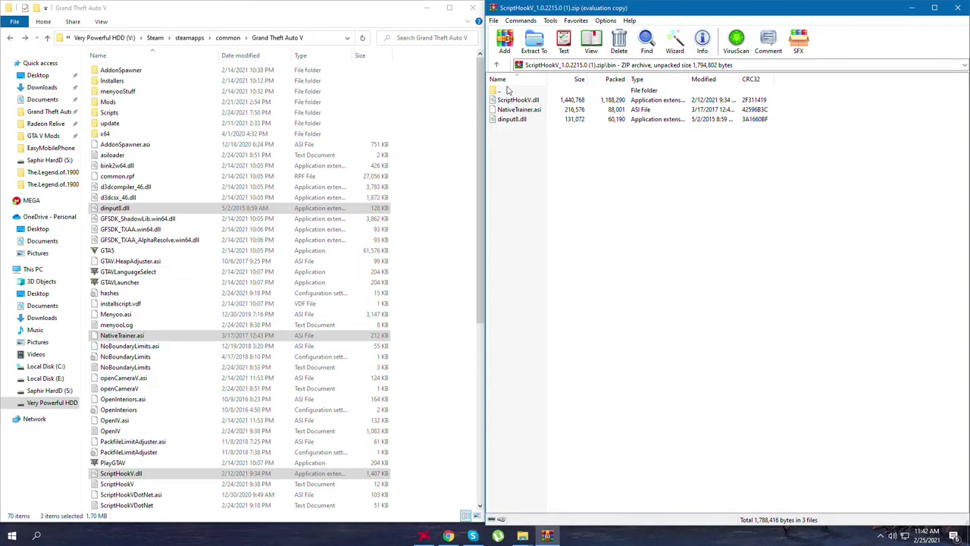
double_click(507, 91)
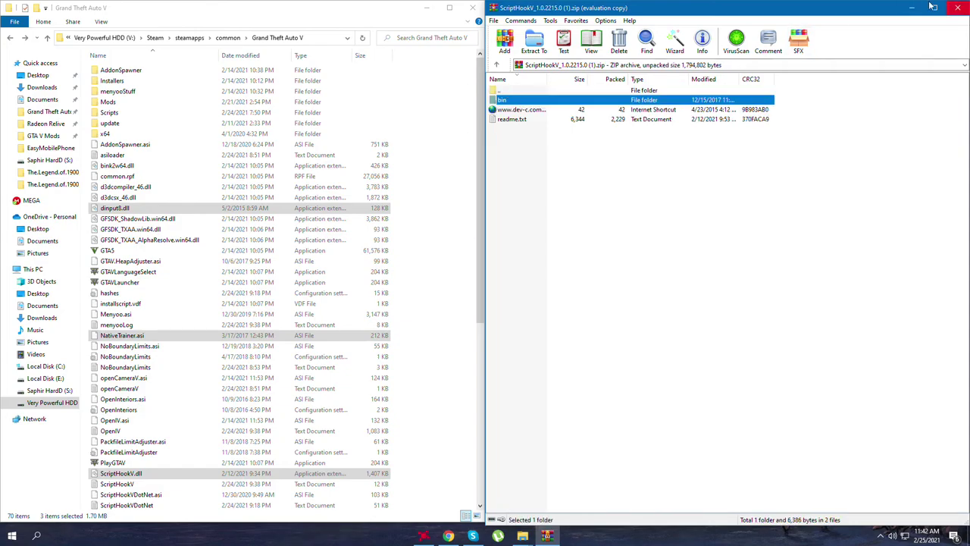
left_click(959, 7)
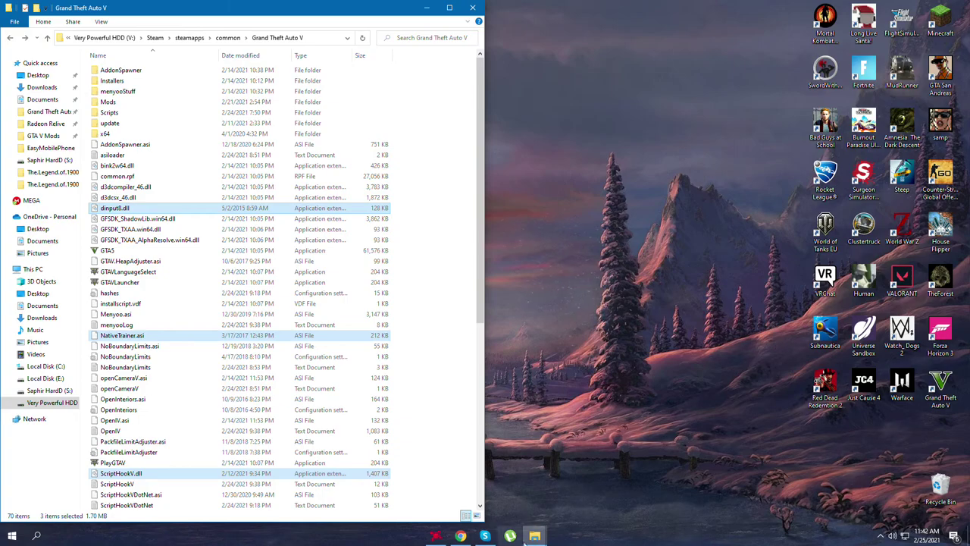
Step: Switch to Chrome and close the AB Software Development download page, returning to the Script Hook V + Native Trainer page
left_click(460, 536)
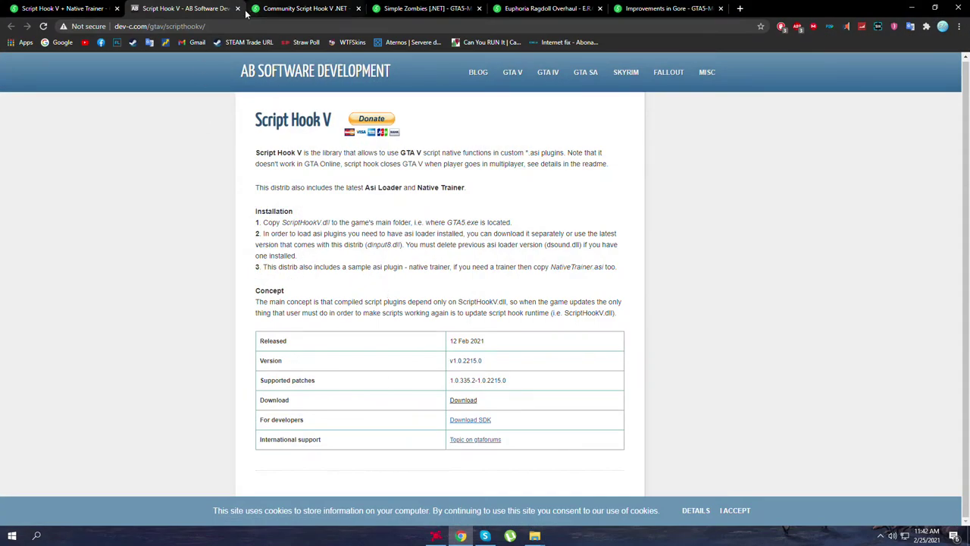
left_click(237, 8)
left_click(114, 8)
left_click(136, 8)
left_click(114, 8)
Step: Read the installation notes and Native Trainer controls in the Script Hook V + Native Trainer description
scroll(438, 246, "down", 5)
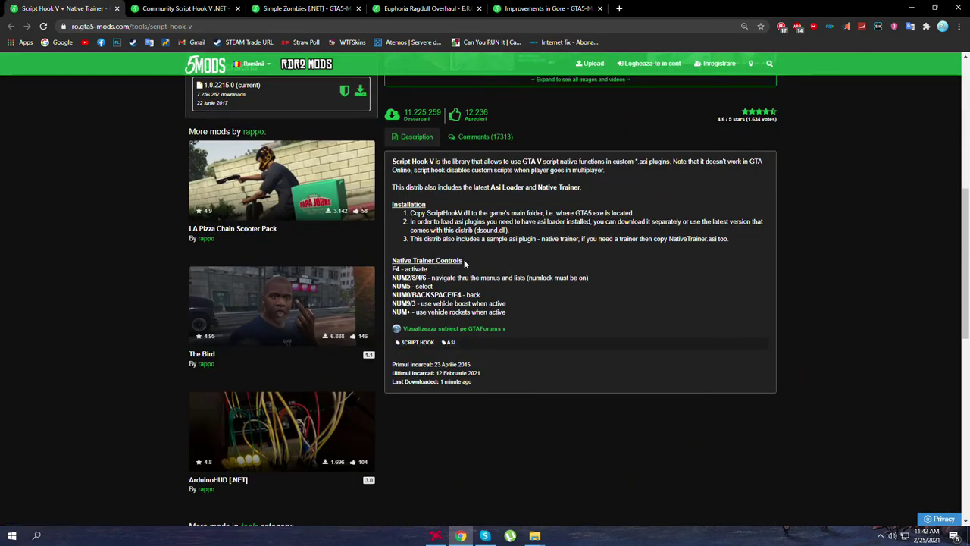
left_click_drag(466, 287, 580, 277)
left_click(493, 290)
left_click(183, 9)
key("ctrl+shift+Tab")
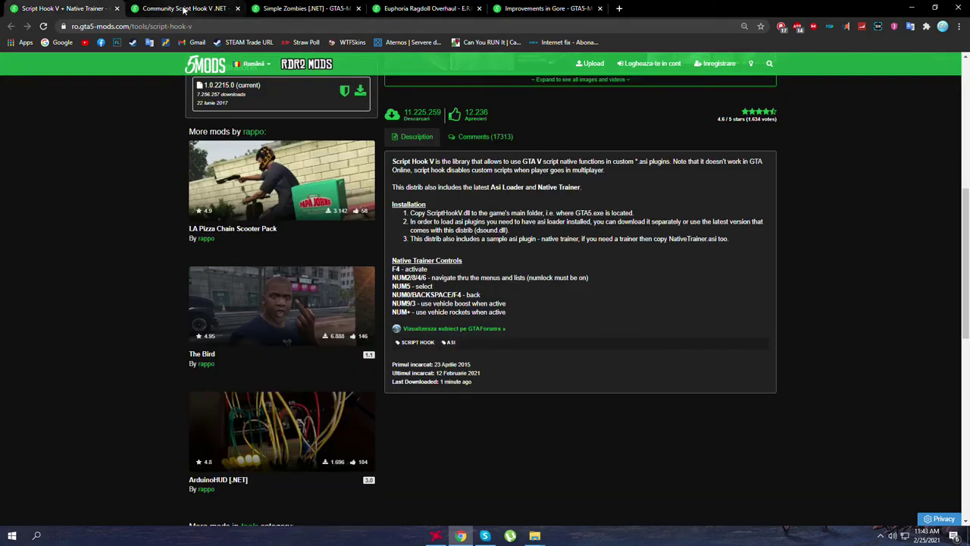
left_click(184, 9)
left_click(60, 8)
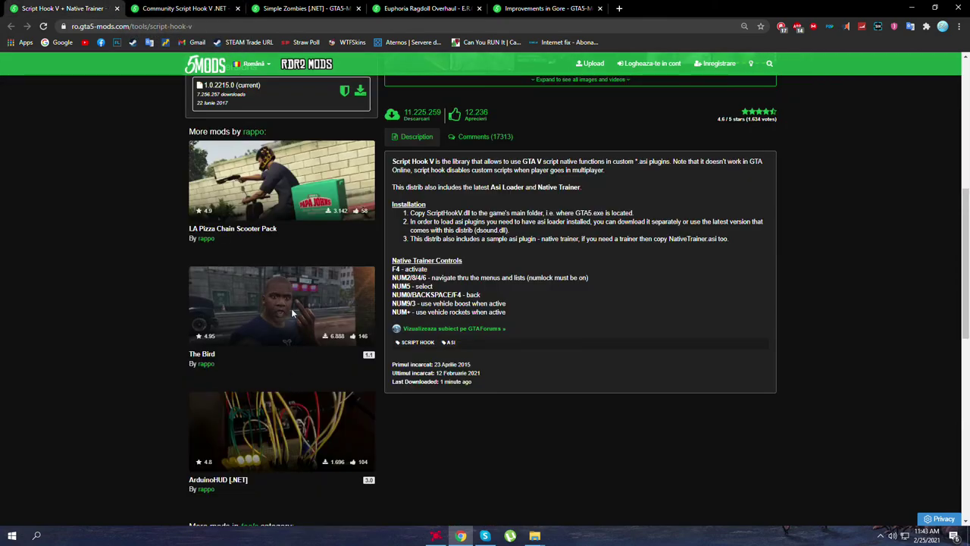
Step: Download ScriptHookVDotNet.zip v3.1.0 from the GitHub releases linked on the Community Script Hook V .NET page and open the archive
key("ctrl+Tab")
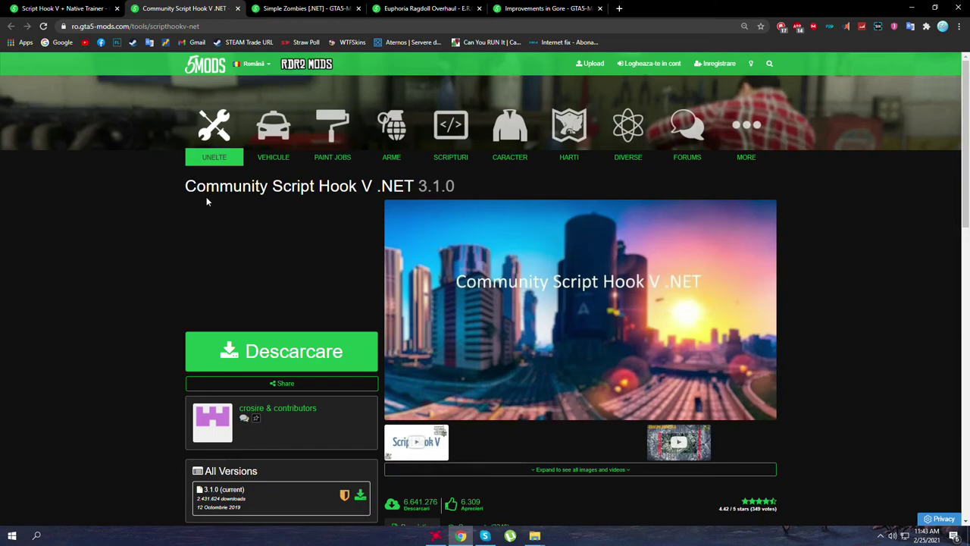
left_click(308, 352)
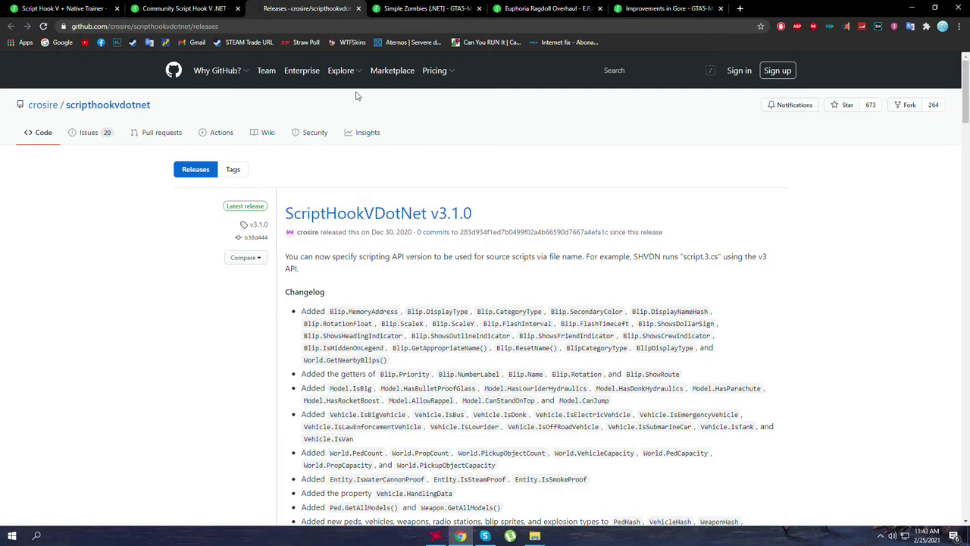
scroll(555, 295, "down", 6)
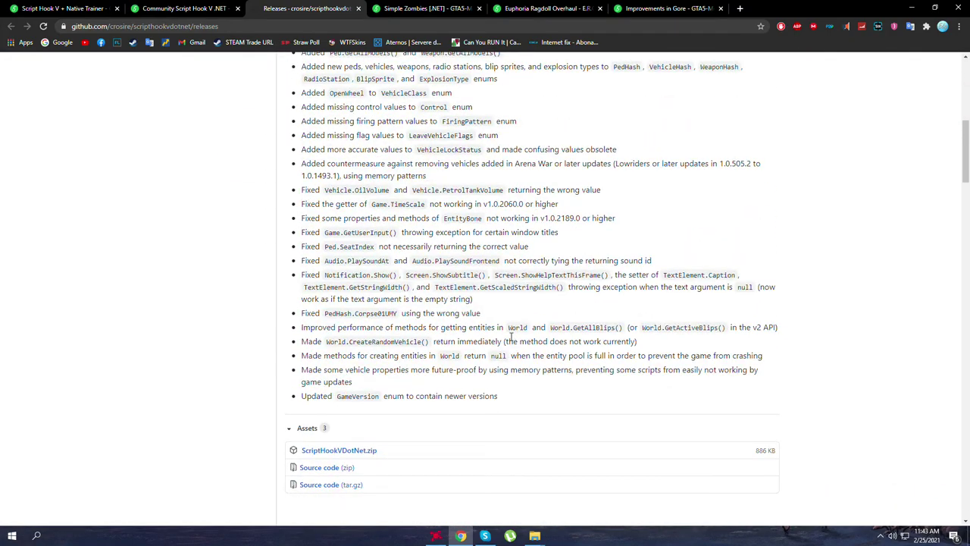
left_click(361, 451)
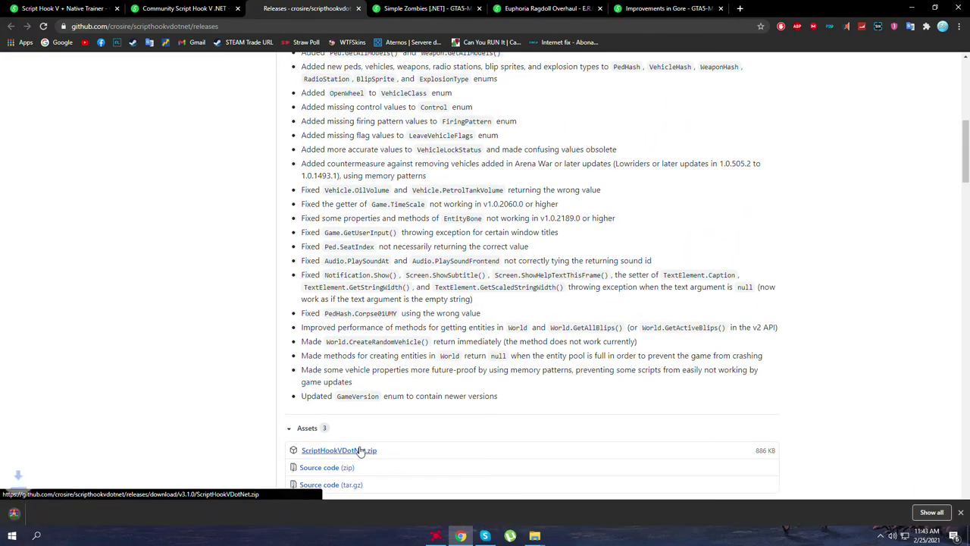
left_click(37, 514)
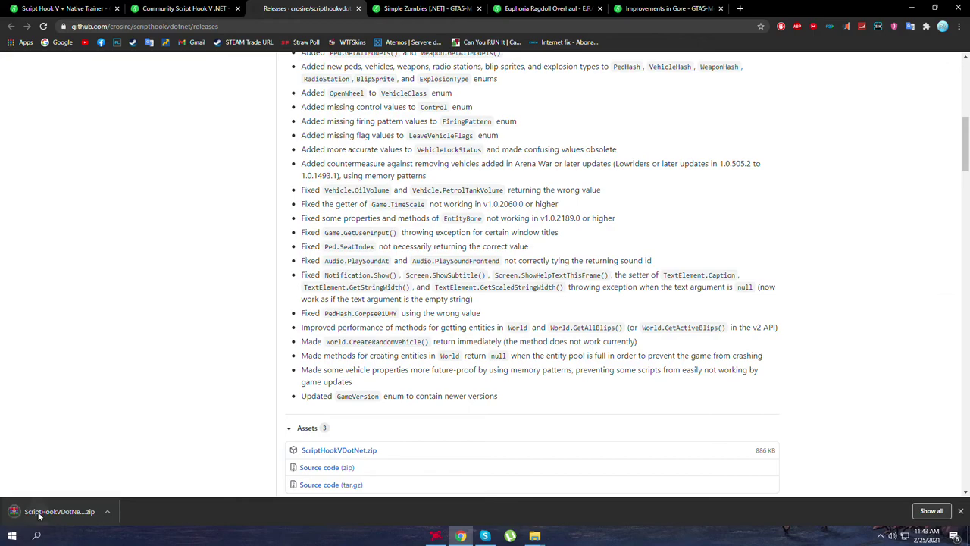
Step: Arrange the ScriptHookVDotNet archive and the Grand Theft Auto V folder side by side
left_click_drag(694, 143, 969, 158)
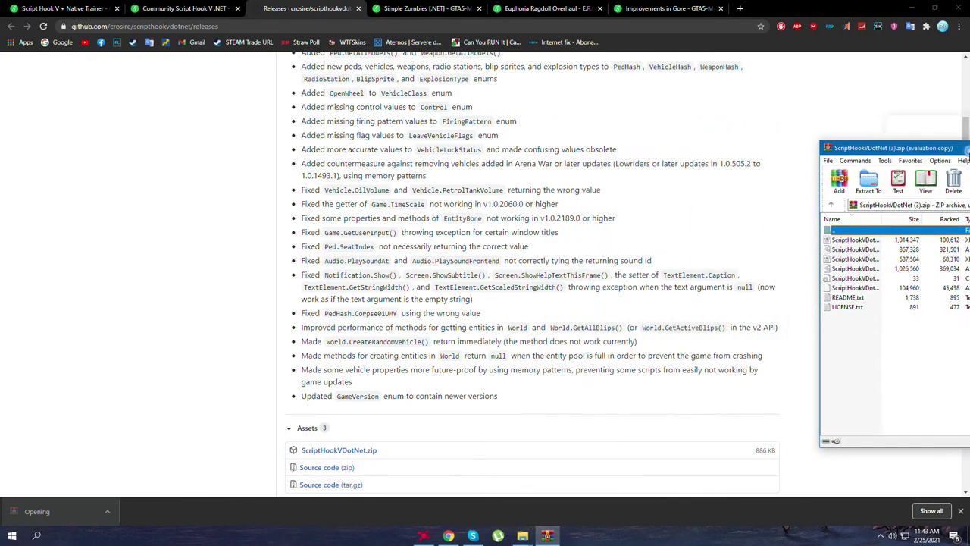
left_click_drag(909, 148, 969, 76)
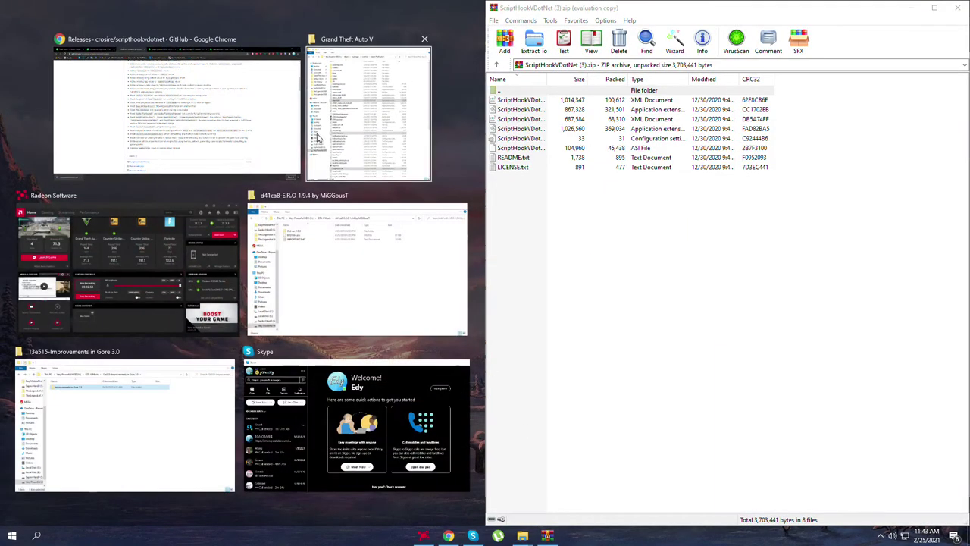
left_click(326, 129)
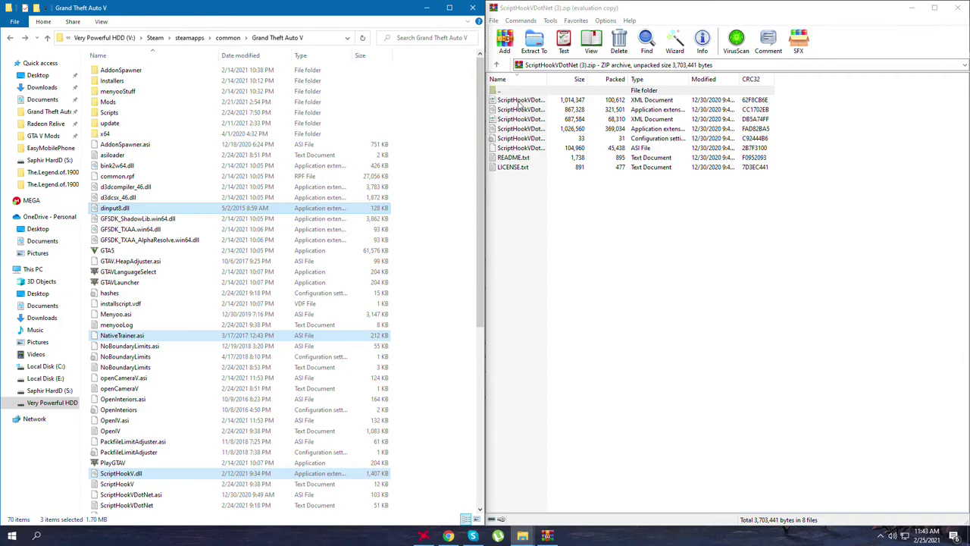
left_click(519, 149)
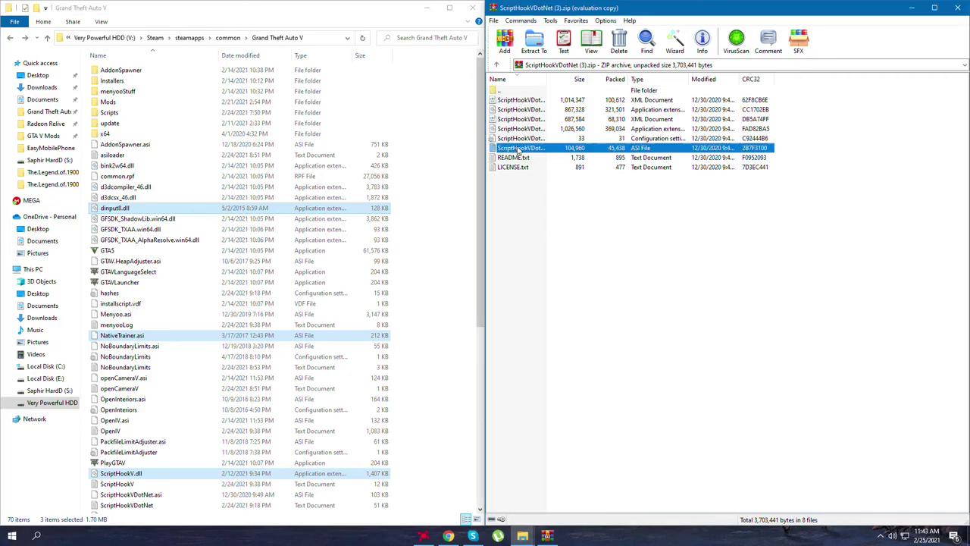
left_click(554, 242)
left_click(318, 91)
left_click(537, 149)
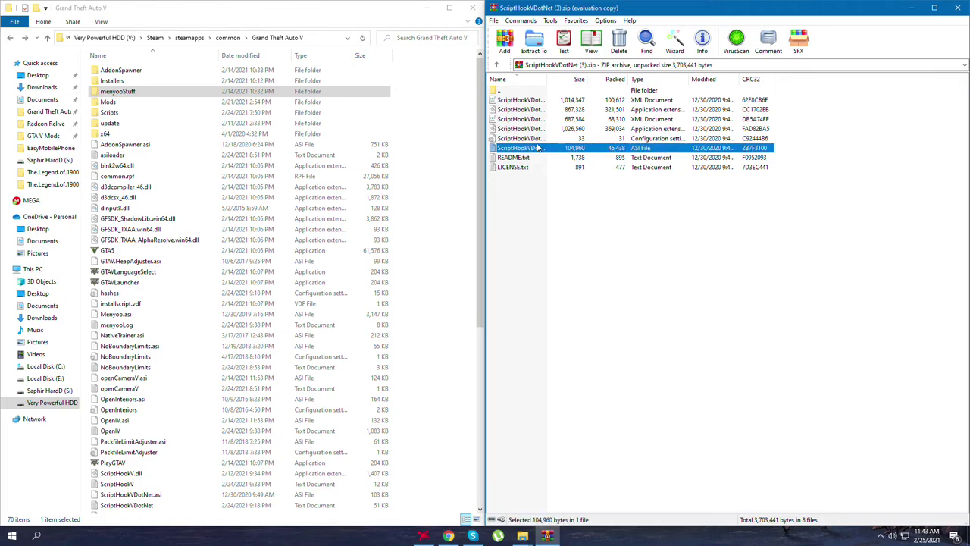
left_click(540, 210)
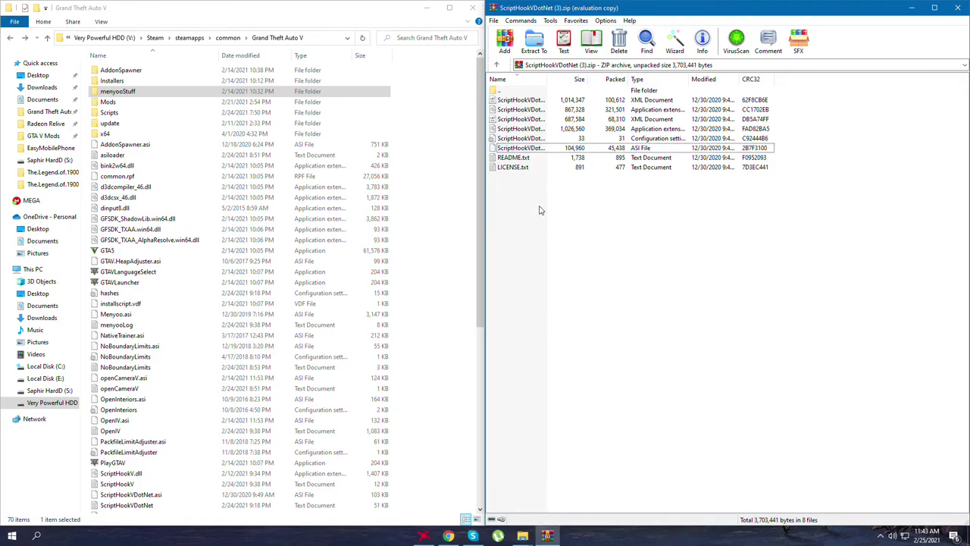
left_click(529, 149)
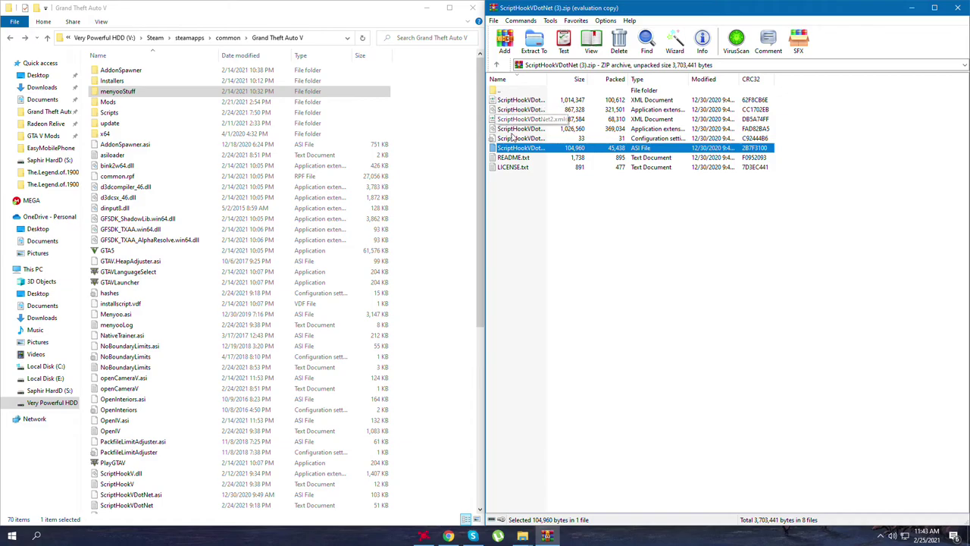
Step: Locate the existing ScriptHookVDotNet files in the Grand Theft Auto V folder
left_click(154, 319)
type("scripthookv")
key("Down")
scroll(177, 362, "down", 1)
key("Down")
key("Down")
scroll(179, 364, "down", 2)
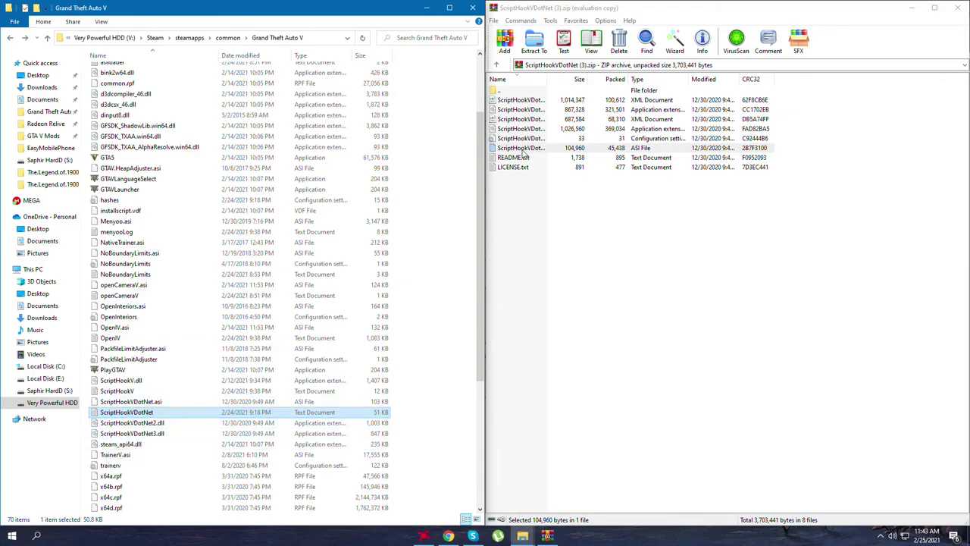
left_click(522, 149)
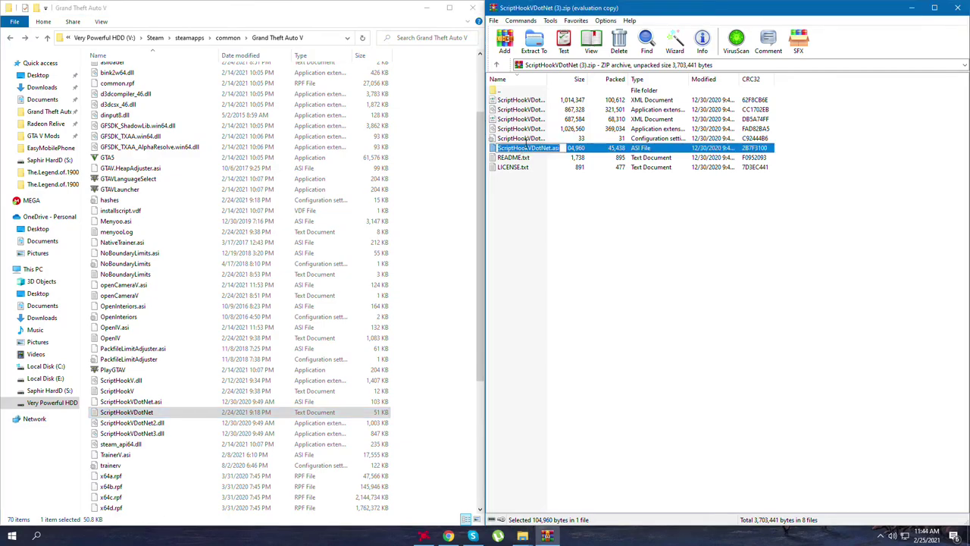
left_click(497, 149)
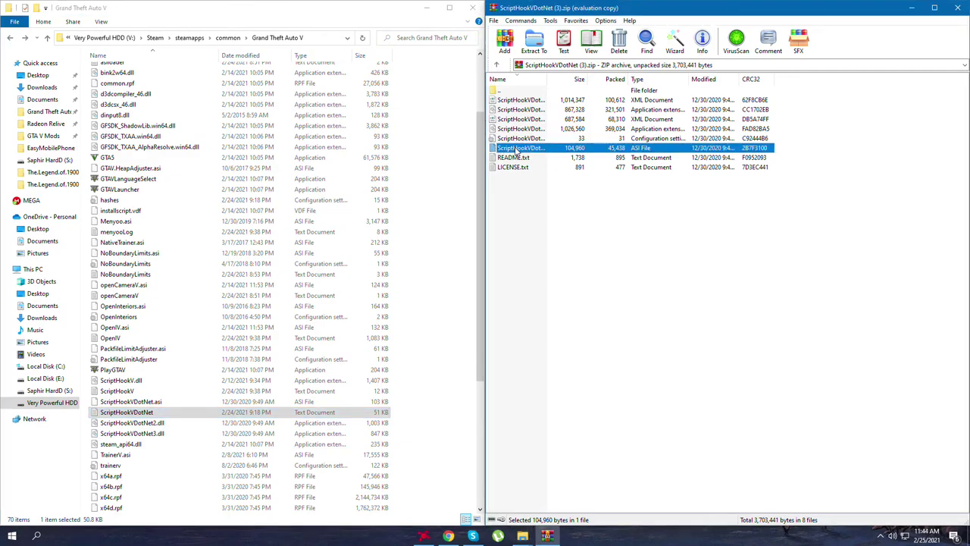
left_click(513, 130, "ctrl")
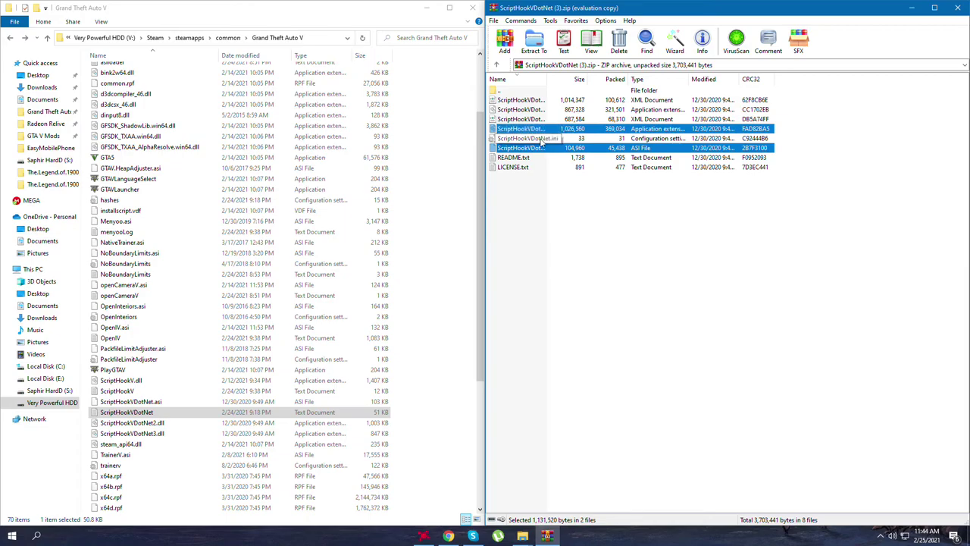
left_click(553, 224)
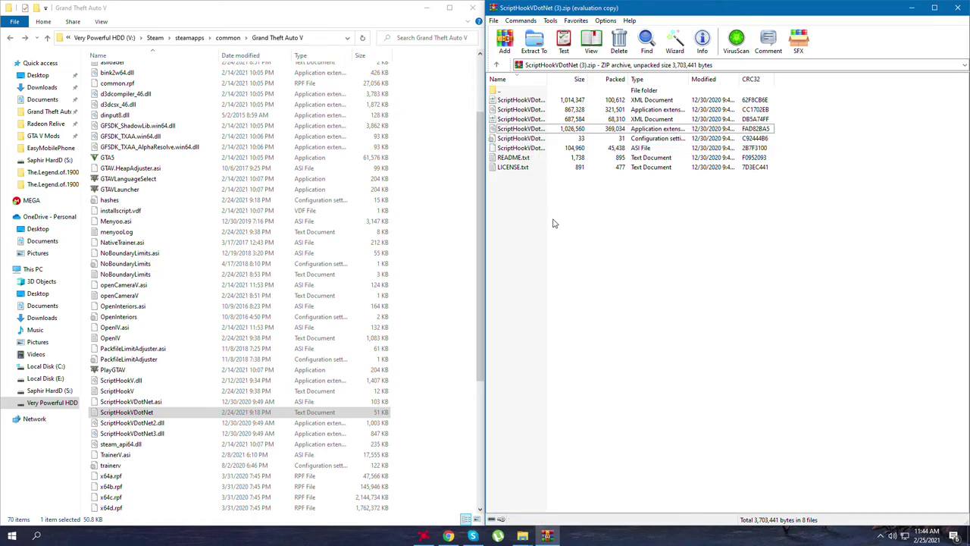
Step: Copy ScriptHookVDotNet.asi, ScriptHookVDotNet2.dll and ScriptHookVDotNet3.dll from the archive into the Grand Theft Auto V folder, replacing the existing files
left_click(522, 148)
left_click(523, 129, "ctrl")
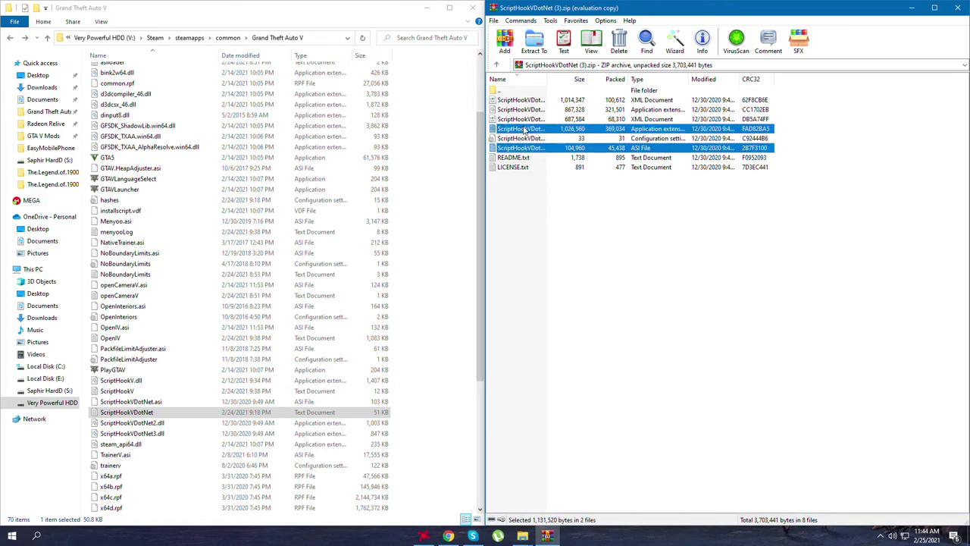
left_click(516, 110, "ctrl")
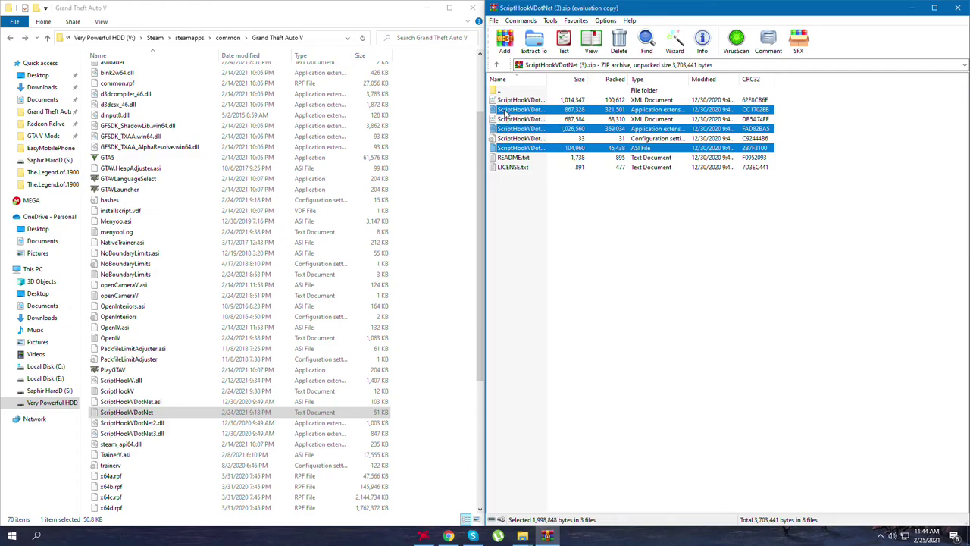
left_click_drag(520, 129, 441, 168)
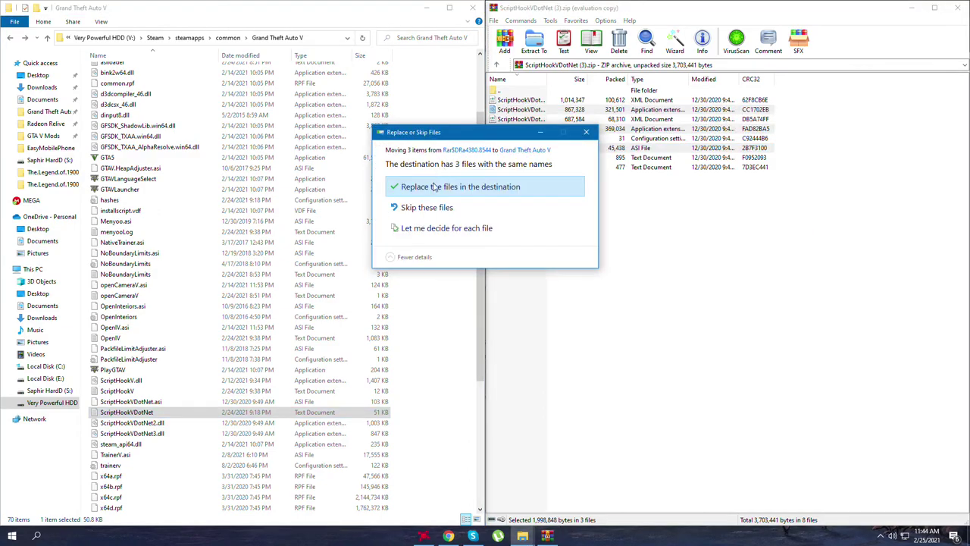
left_click(434, 186)
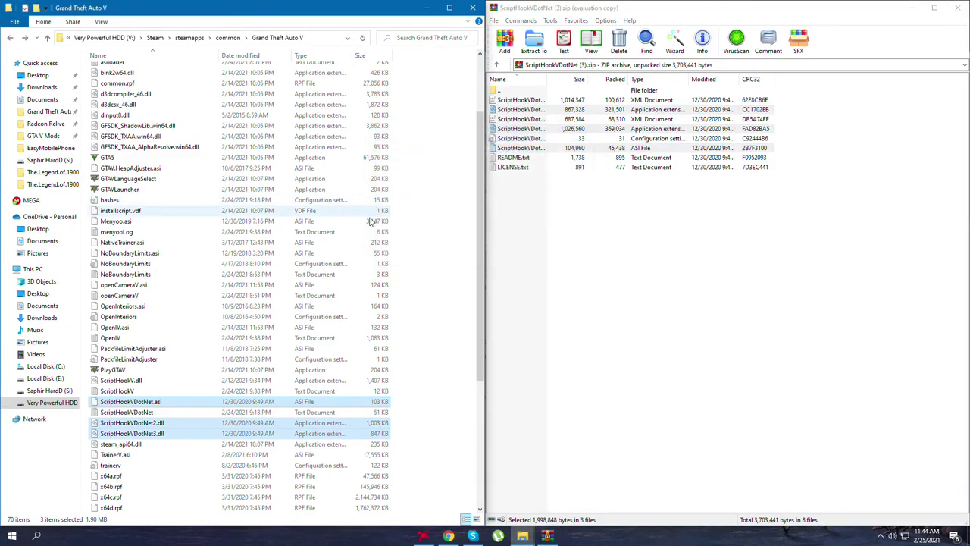
Step: Close the ScriptHookVDotNet archive and move the Grand Theft Auto V folder window out of its half-screen position
scroll(372, 220, "up", 3)
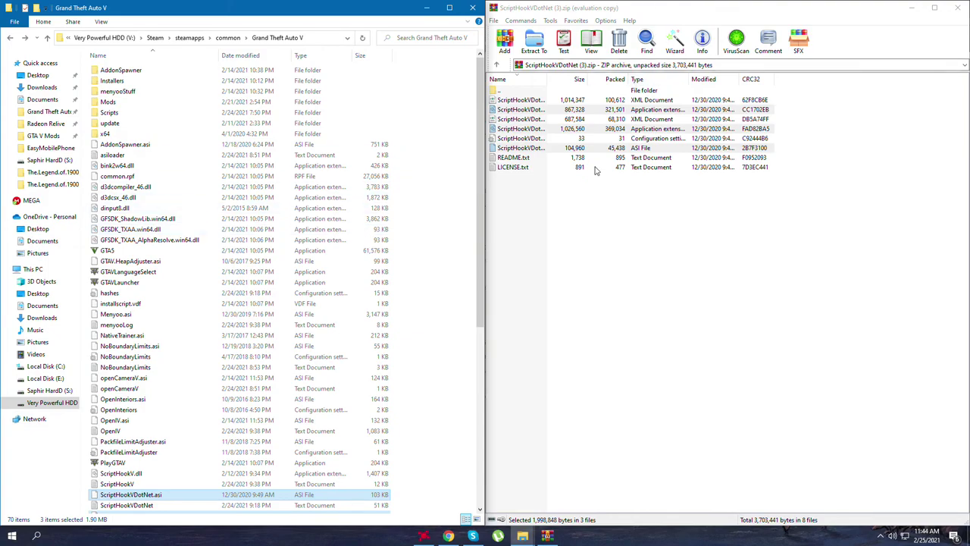
left_click_drag(825, 9, 898, 6)
left_click(934, 5)
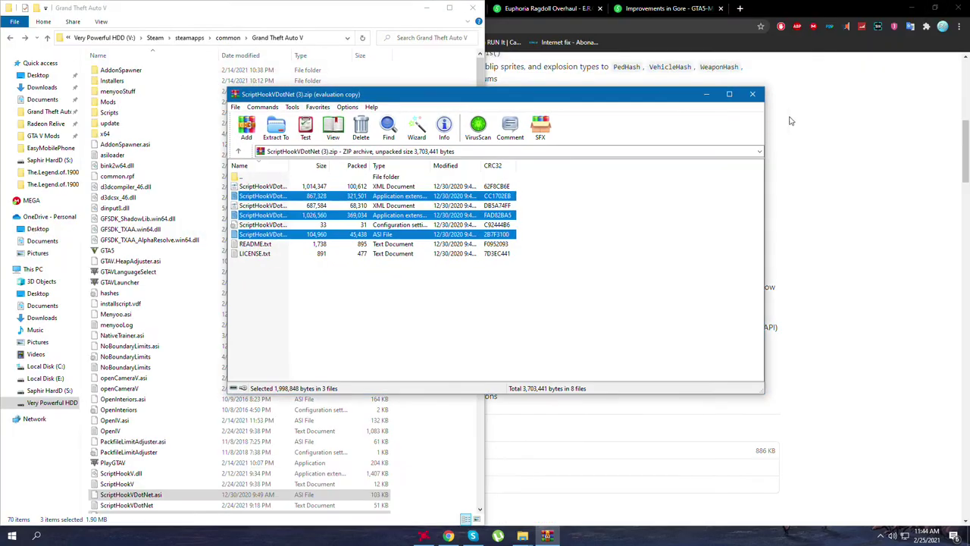
left_click(755, 94)
left_click_drag(377, 14, 650, 78)
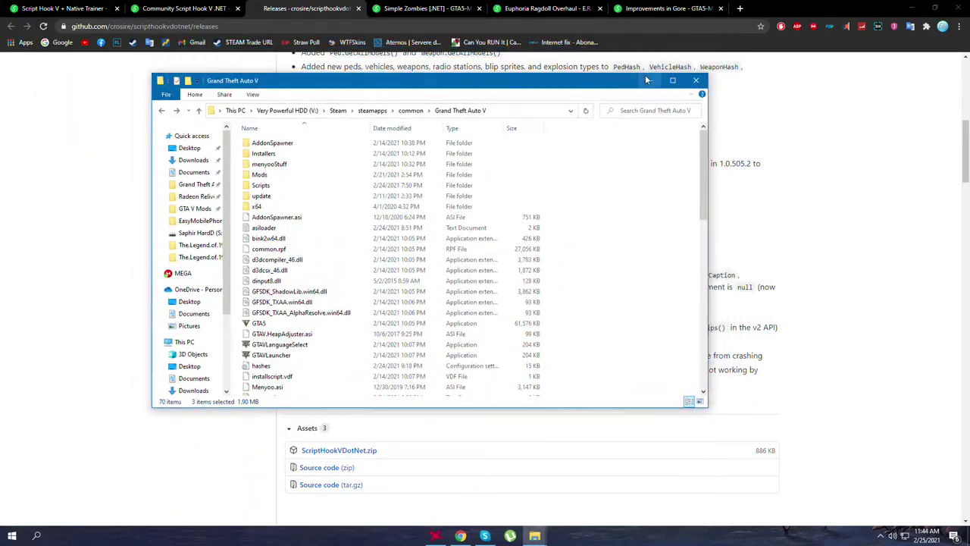
Step: Switch to Chrome and close the Script Hook V, Community Script Hook V .NET and GitHub releases pages, leaving Simple Zombies [.NET] open
left_click(303, 9)
left_click(169, 8)
left_click(96, 6)
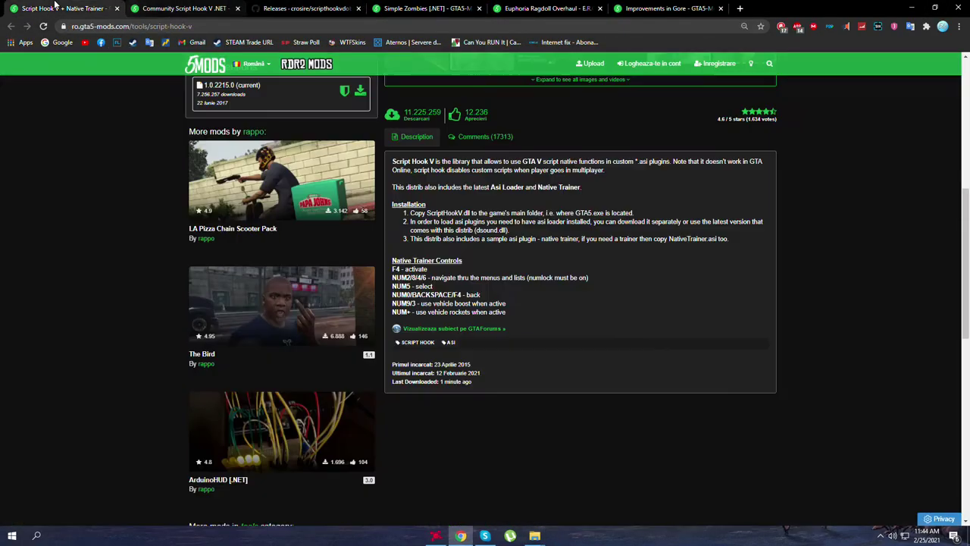
left_click(117, 8)
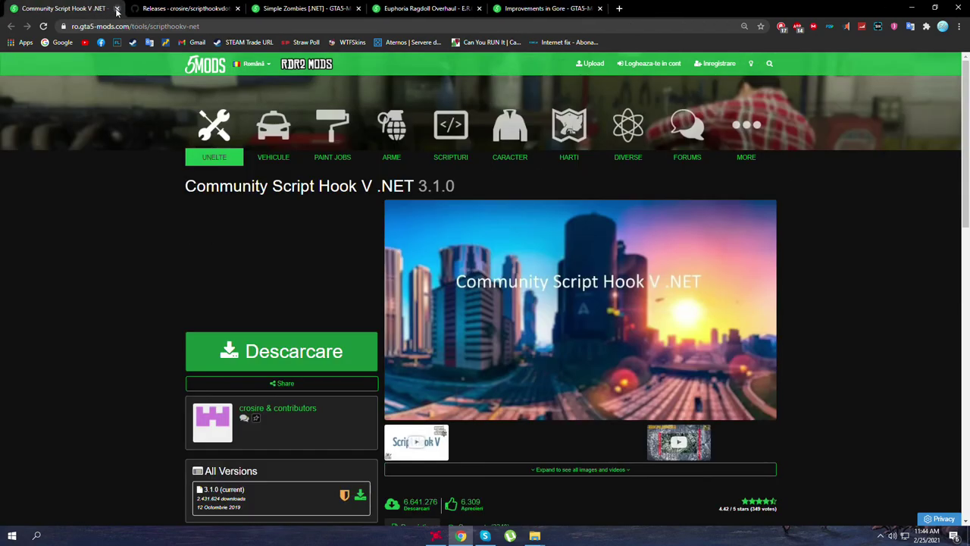
left_click(117, 8)
left_click(117, 8)
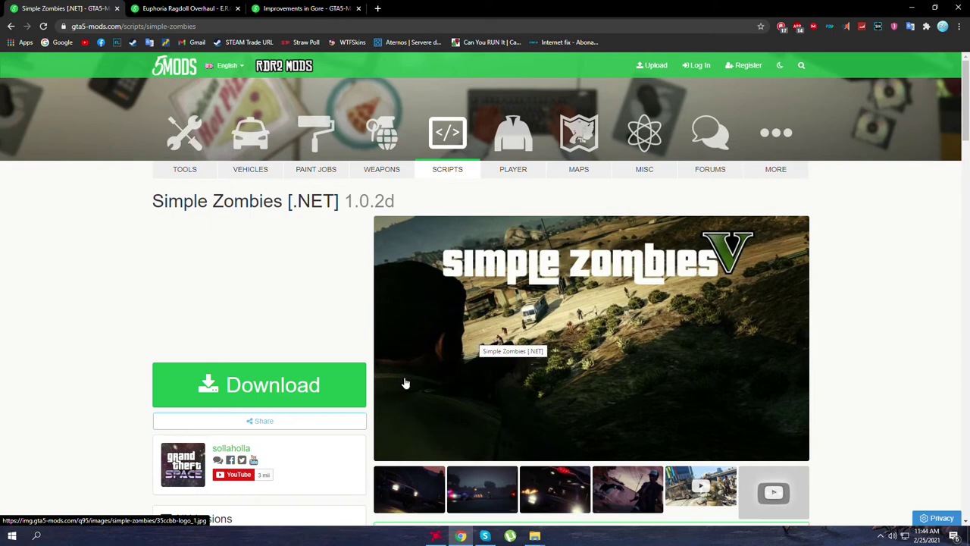
Step: Start downloading Simple Zombies [.NET] 1.0.2d, cancel the download and close its page
scroll(311, 306, "down", 1)
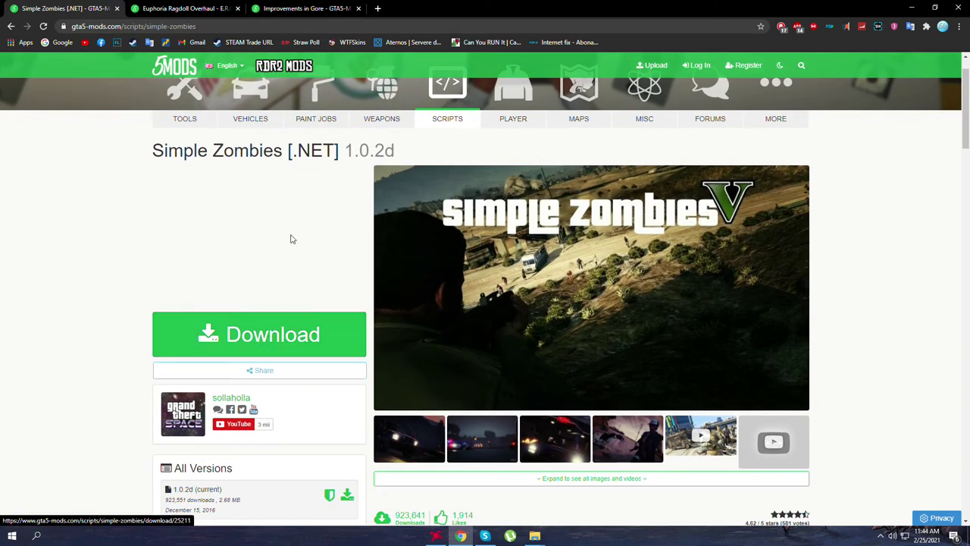
left_click(279, 334)
left_click(462, 269)
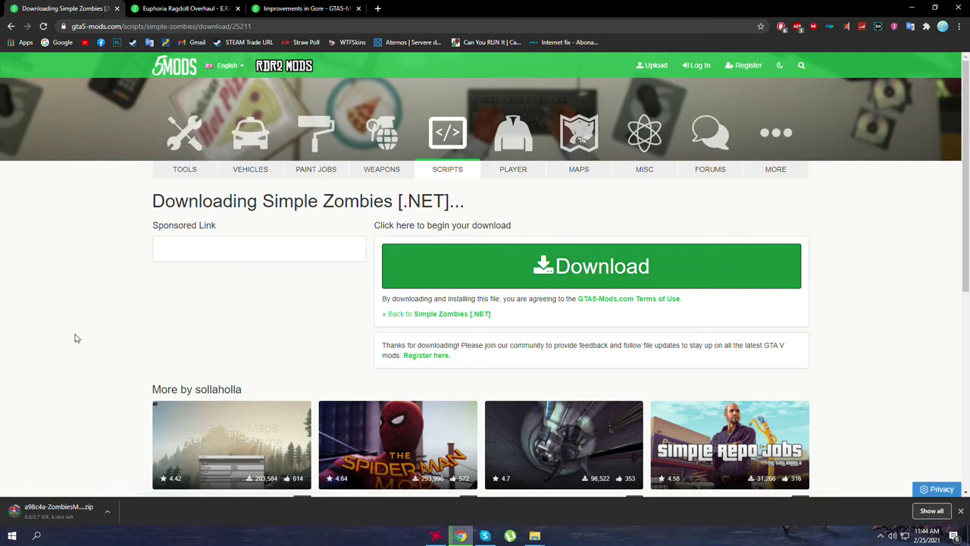
right_click(55, 515)
left_click(70, 503)
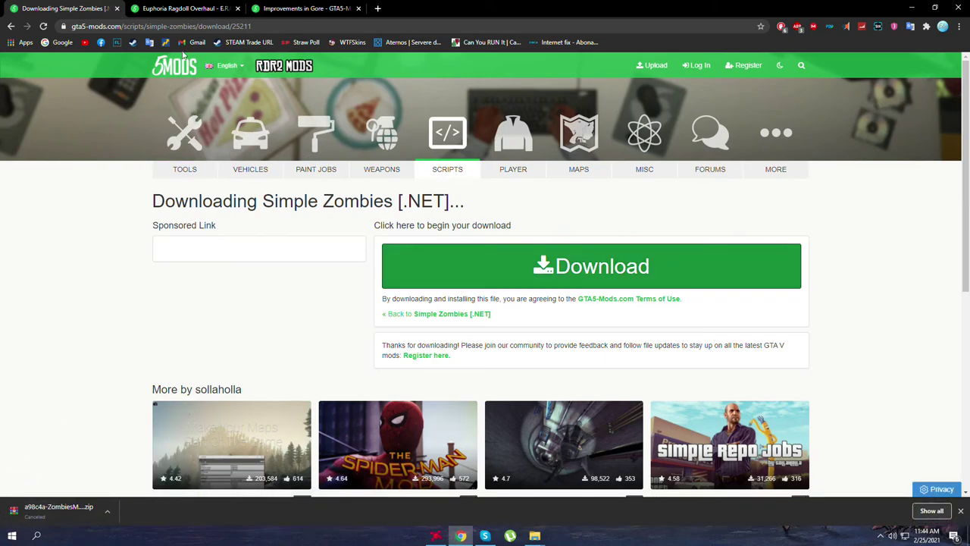
left_click(118, 10)
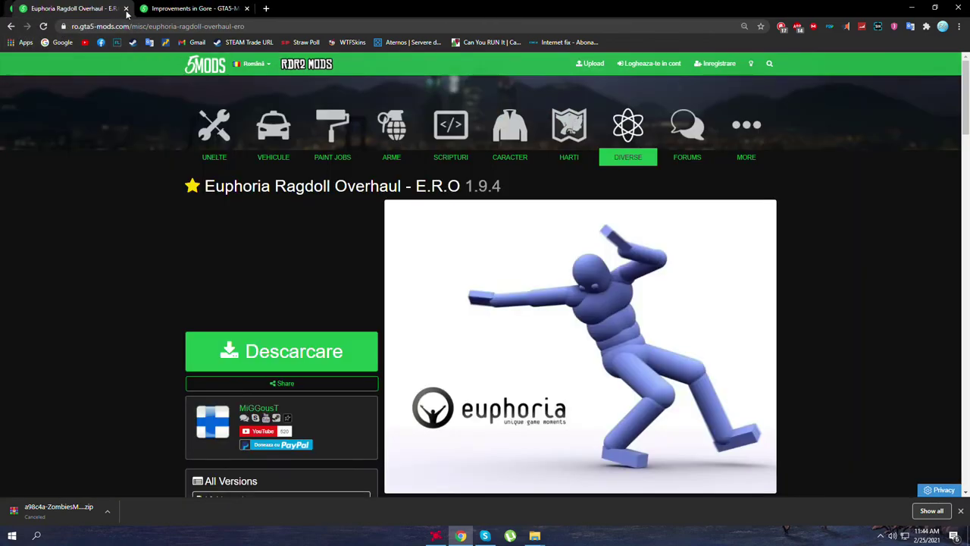
Step: Switch to File Explorer and open the a98c4a-ZombiesMod (1.0.2d) archive in the Downloads folder
left_click(436, 536)
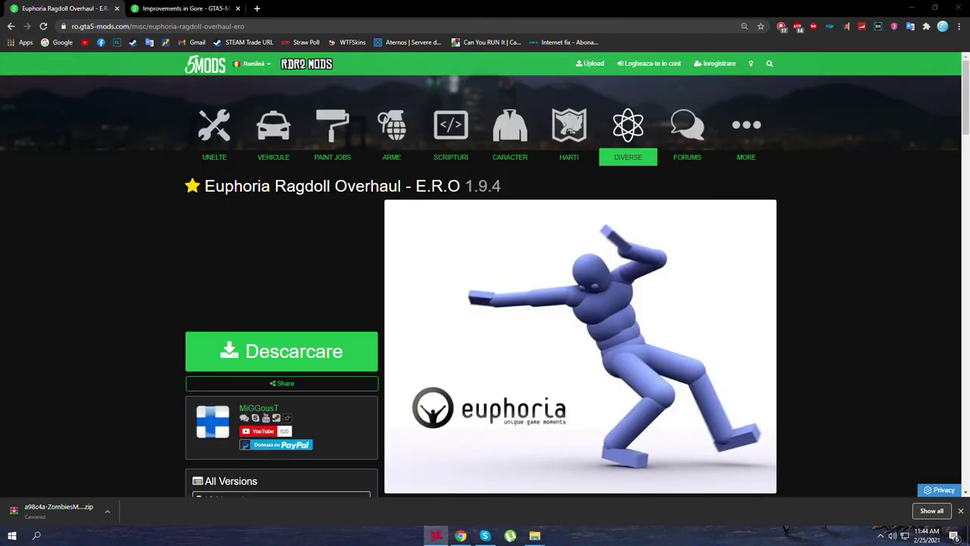
left_click(535, 536)
double_click(308, 199)
left_click(271, 182)
double_click(318, 219)
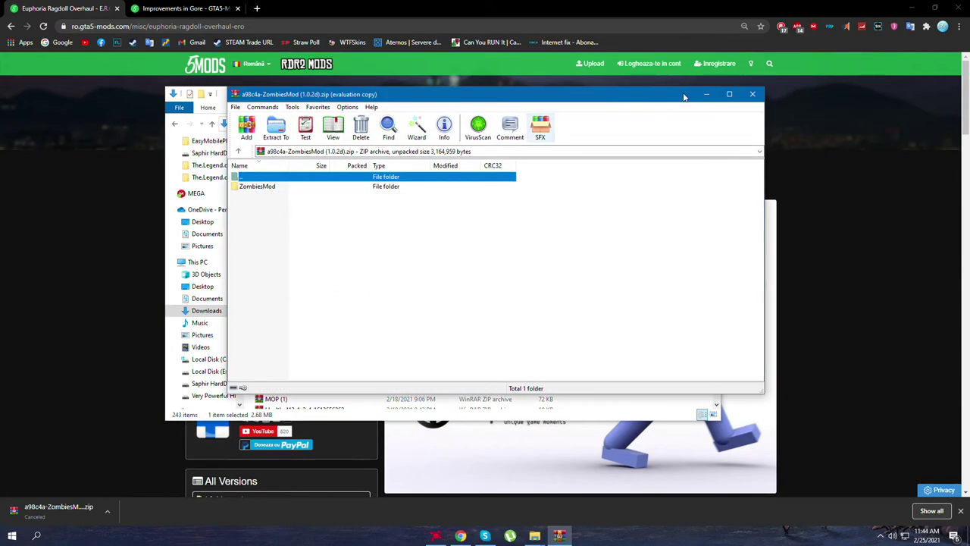
Step: Minimize the ZombiesMod archive, the Downloads folder and Chrome to clear the desktop
left_click(708, 95)
left_click(707, 104)
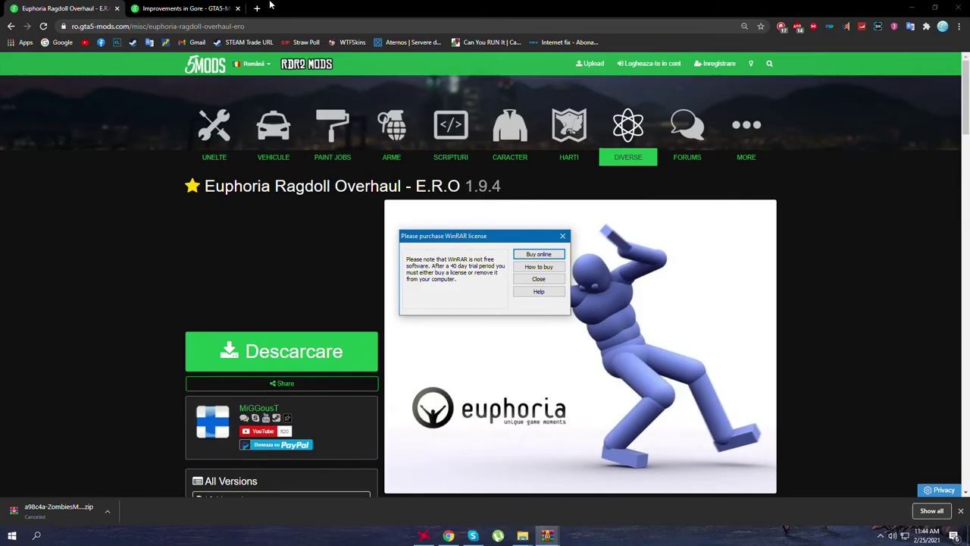
left_click(912, 8)
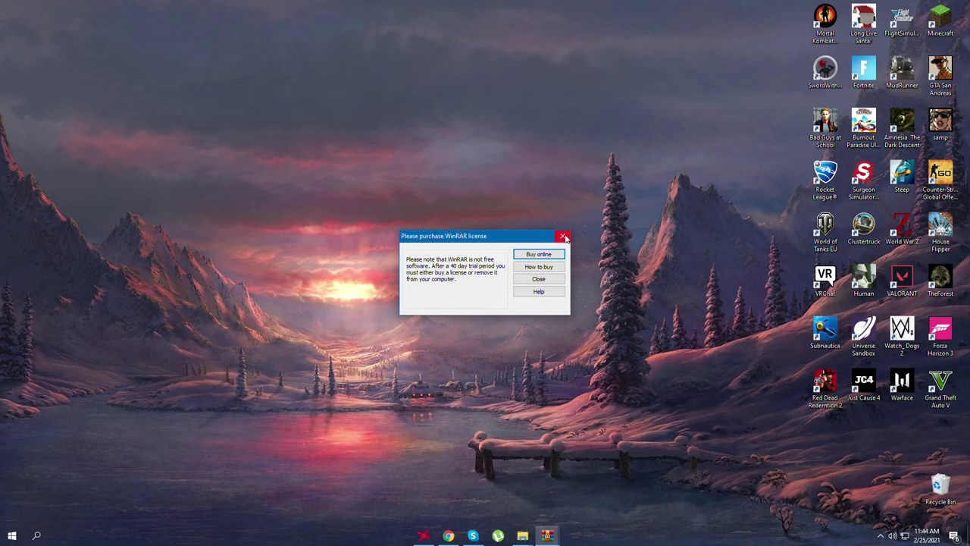
Step: Dismiss the WinRAR license reminder and arrange the ZombiesMod archive side by side with the Grand Theft Auto V folder
left_click(564, 238)
left_click(547, 536)
mouse_move(522, 536)
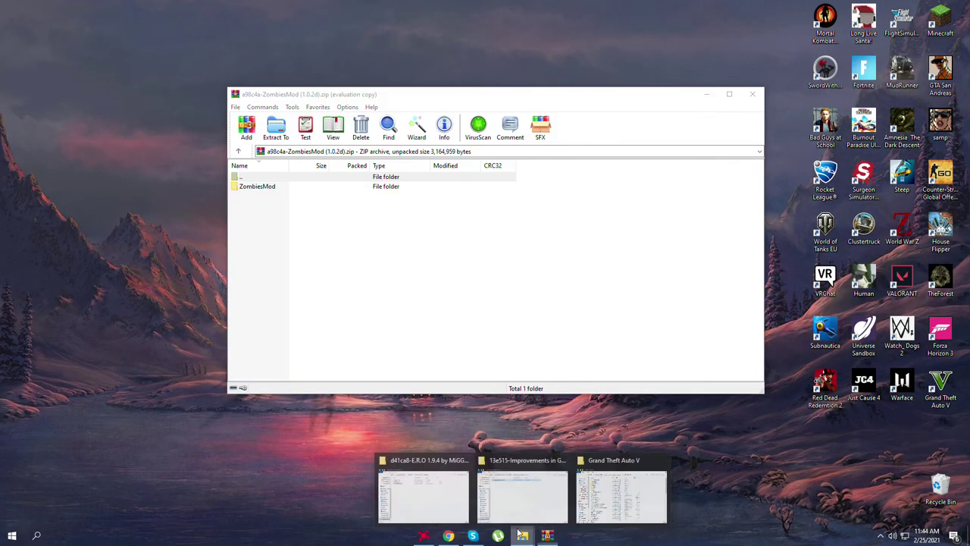
left_click(622, 497)
left_click(754, 129)
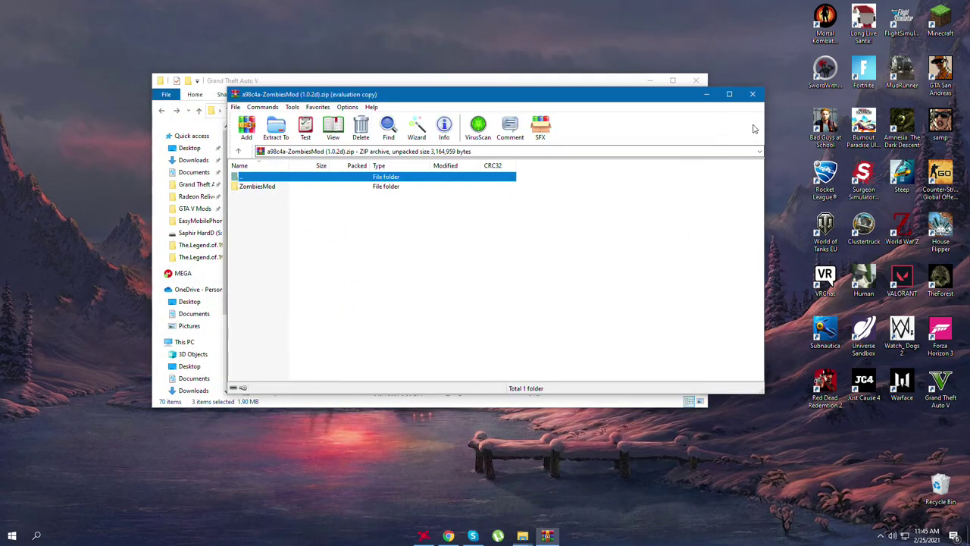
left_click_drag(617, 99, 969, 98)
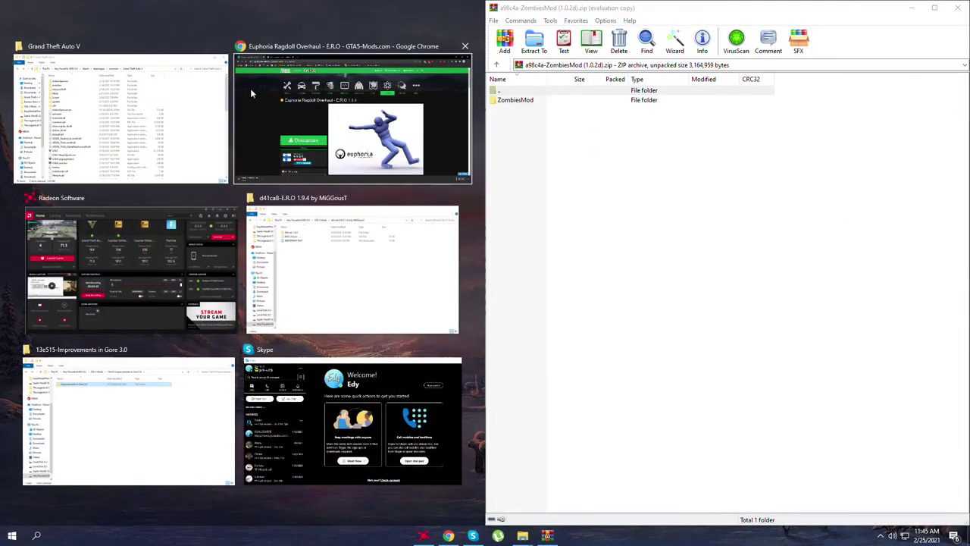
left_click(204, 129)
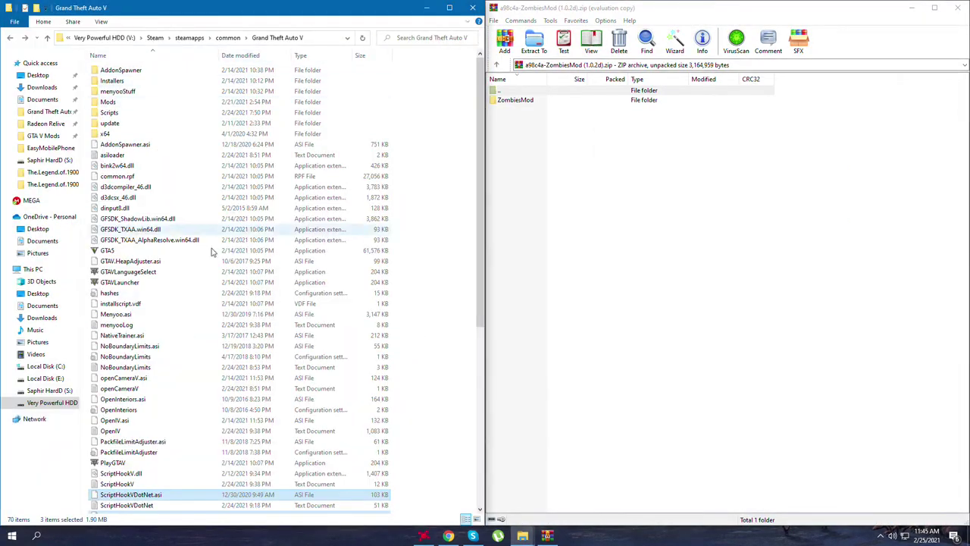
Step: Open the Scripts folder inside Grand Theft Auto V and the ZombiesMod folder inside the archive
left_click(110, 113)
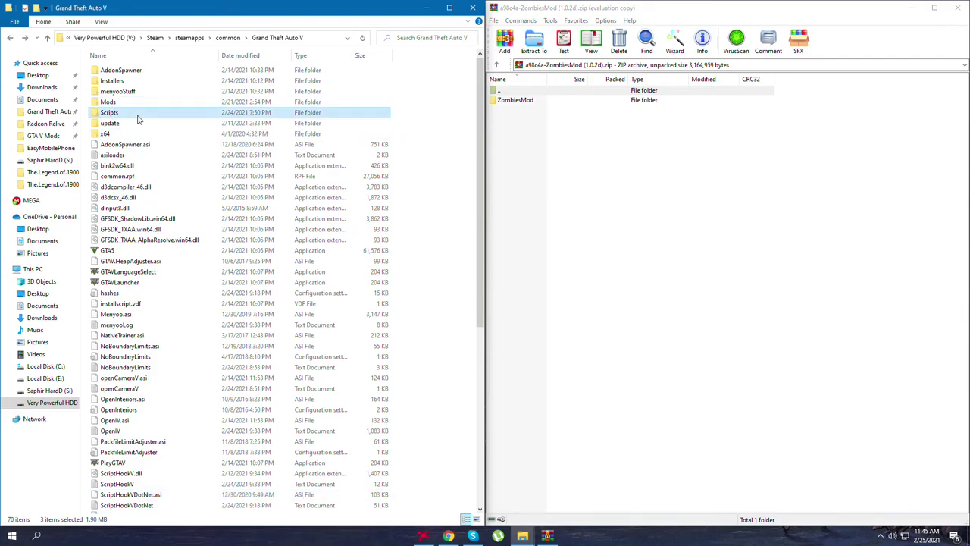
right_click(408, 112)
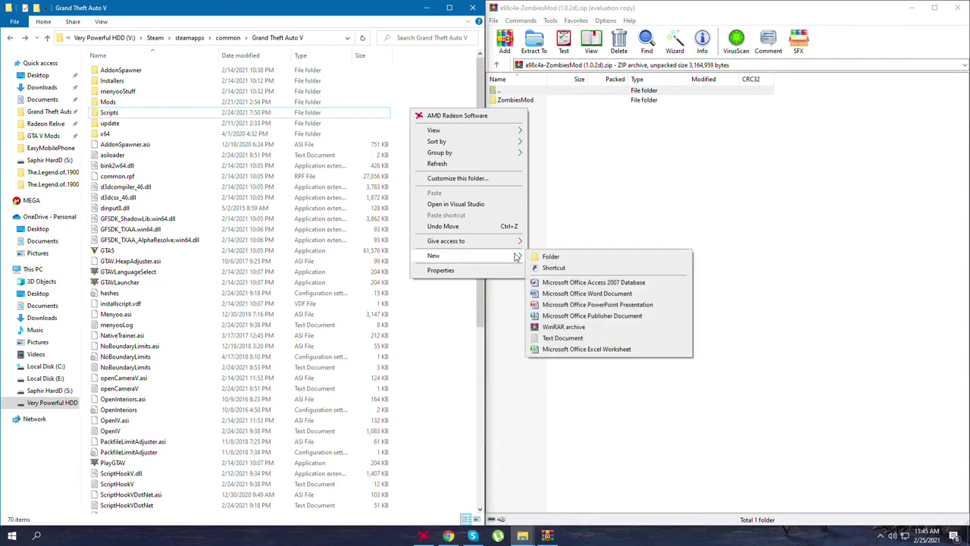
left_click(450, 86)
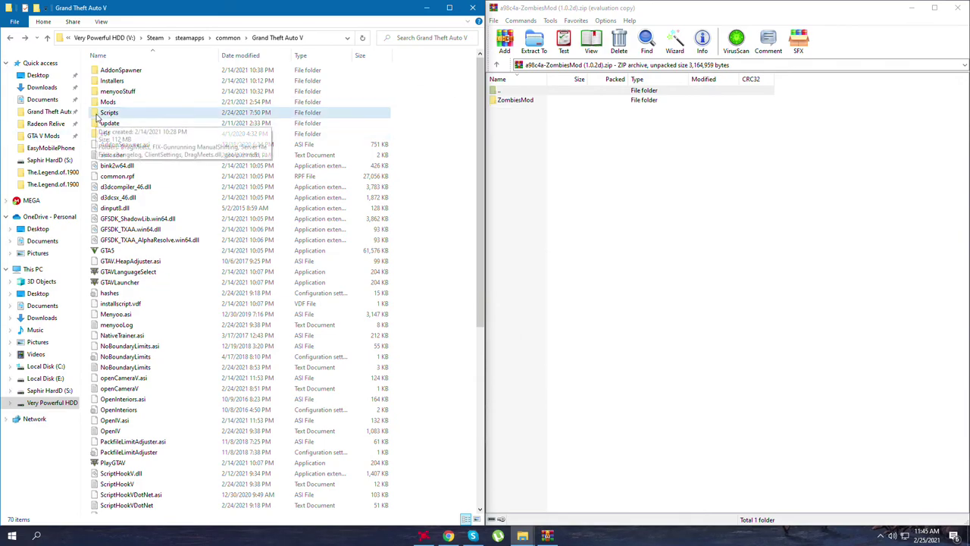
left_click(108, 114)
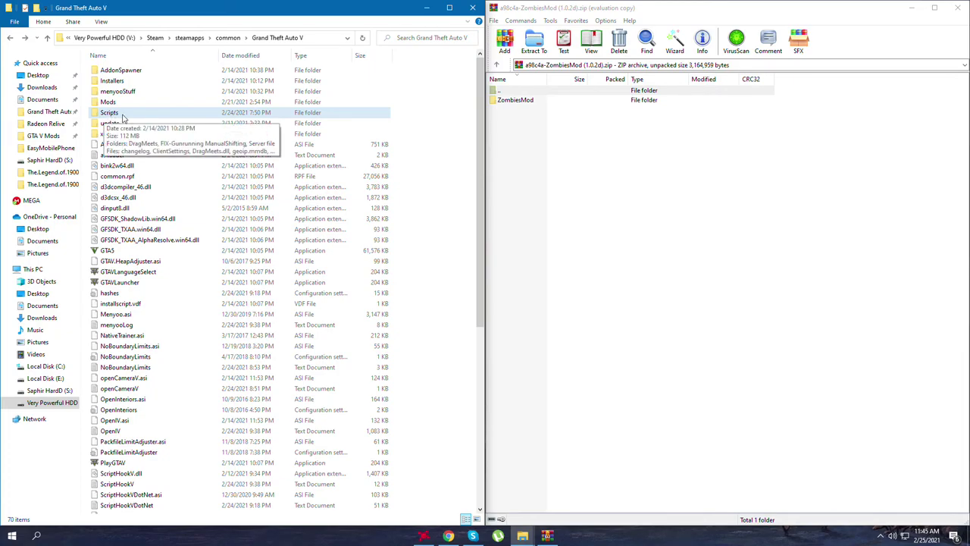
double_click(110, 114)
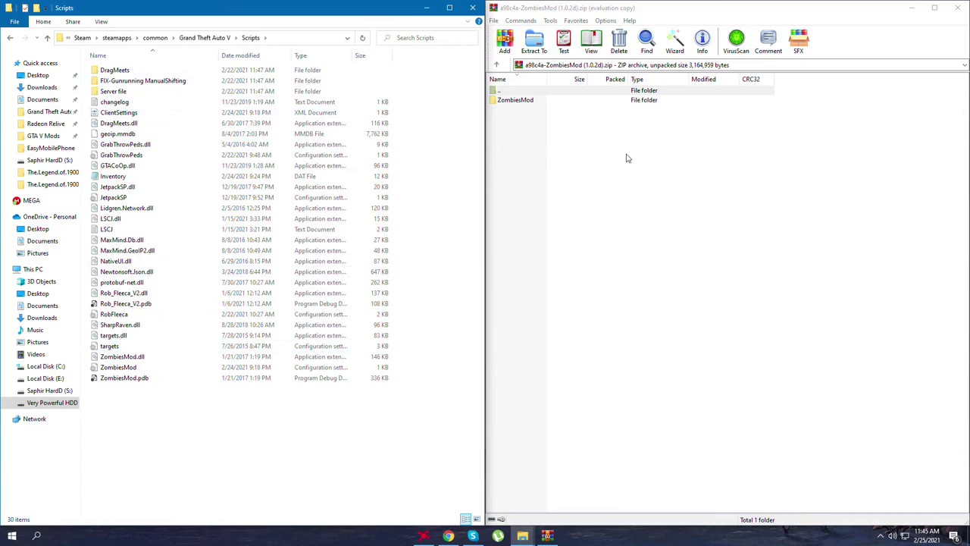
double_click(523, 100)
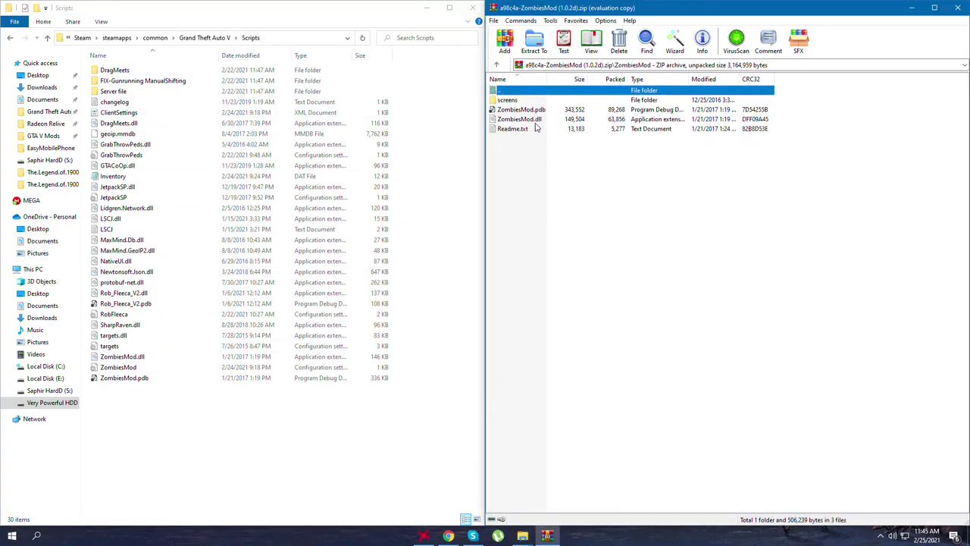
Step: Copy ZombiesMod.pdb and ZombiesMod.dll from the archive into the Scripts folder, replacing the existing files
left_click(512, 119)
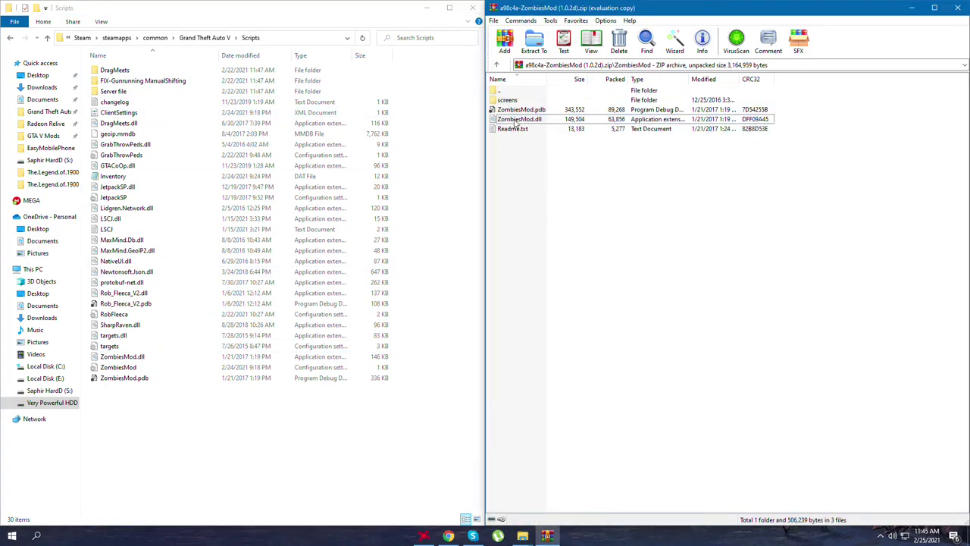
left_click(512, 121)
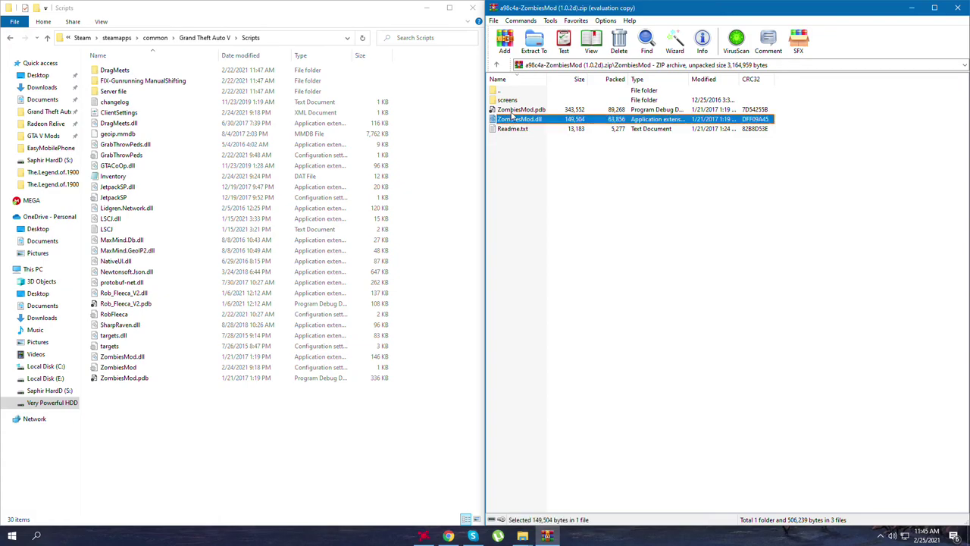
left_click(518, 110, "ctrl")
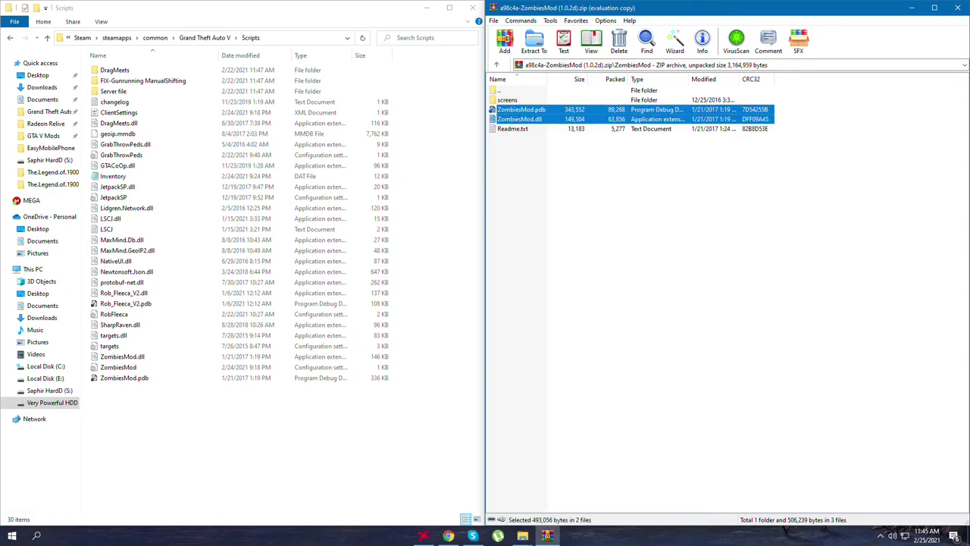
left_click_drag(521, 111, 250, 416)
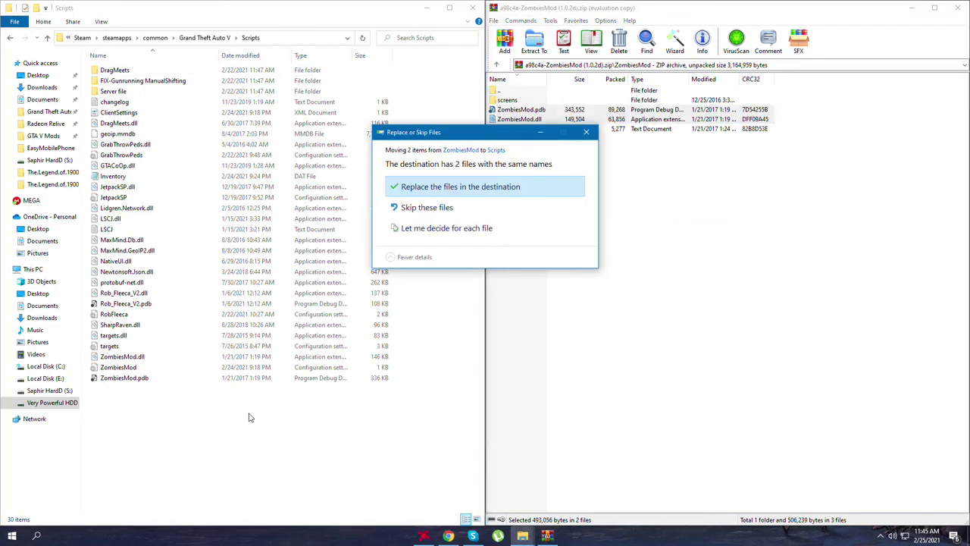
left_click(432, 185)
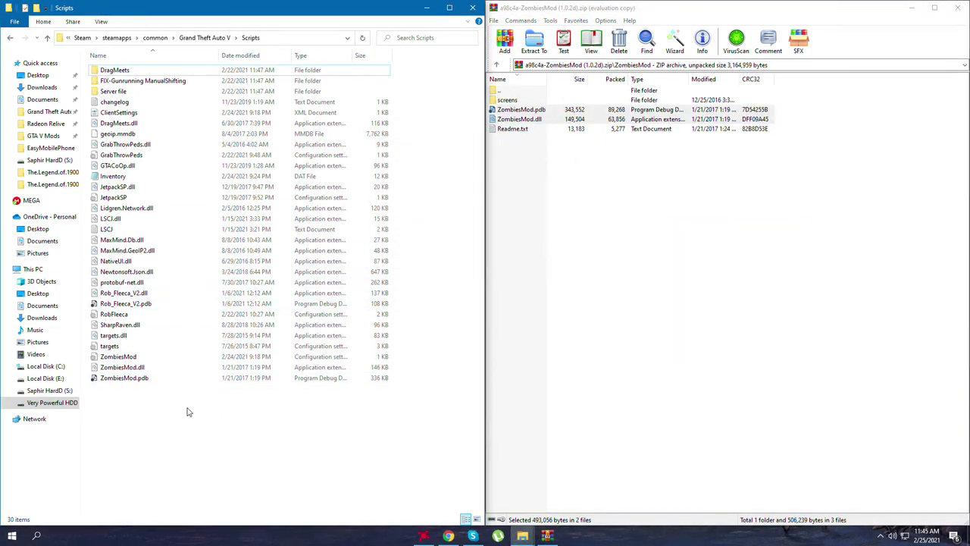
Step: Go back to the Grand Theft Auto V folder, close the ZombiesMod archive and minimize the folder window
key("alt+Up")
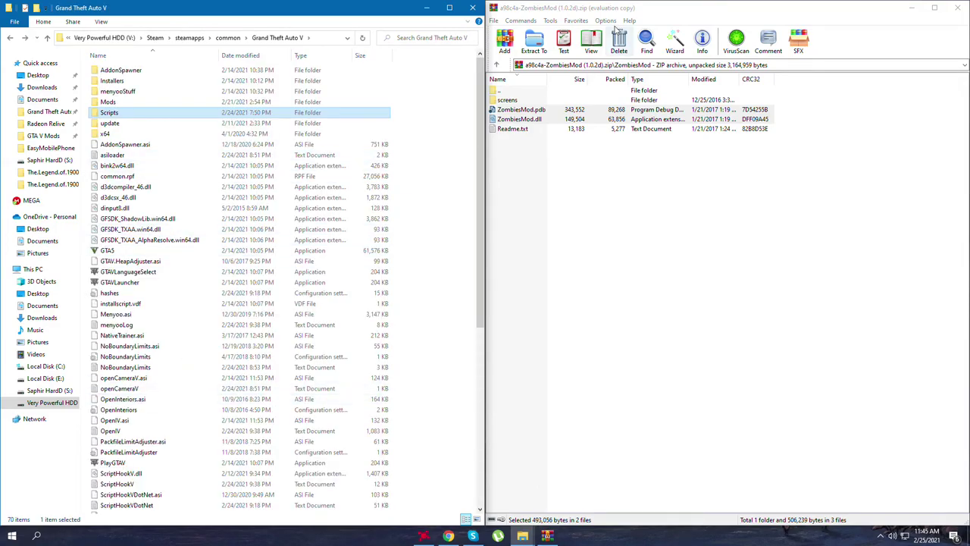
left_click_drag(625, 9, 372, 102)
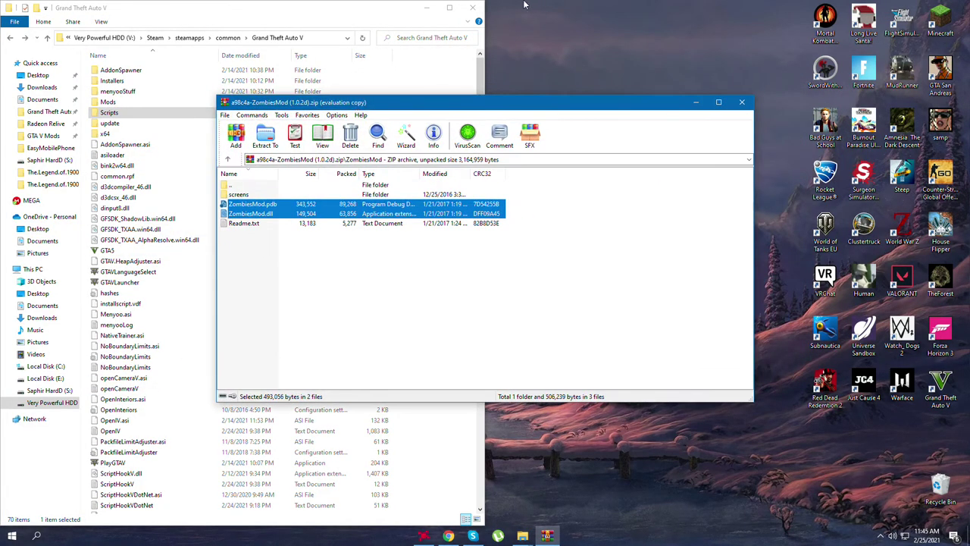
left_click_drag(362, 10, 582, 82)
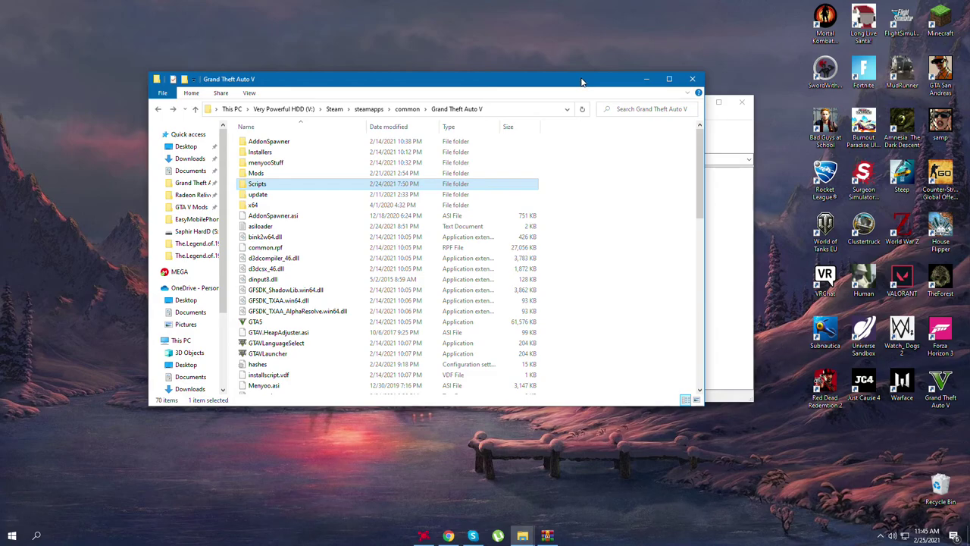
left_click(730, 202)
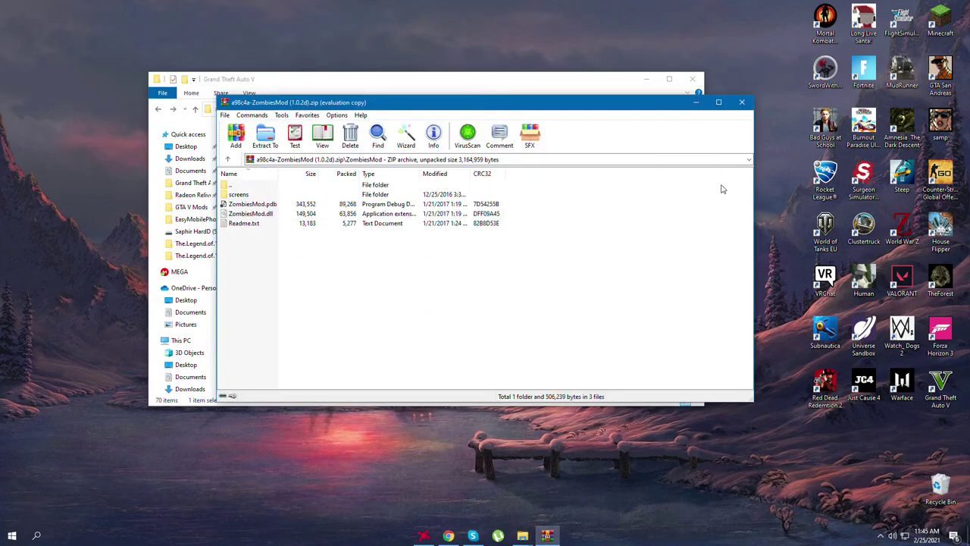
left_click(739, 99)
left_click_drag(585, 85, 600, 95)
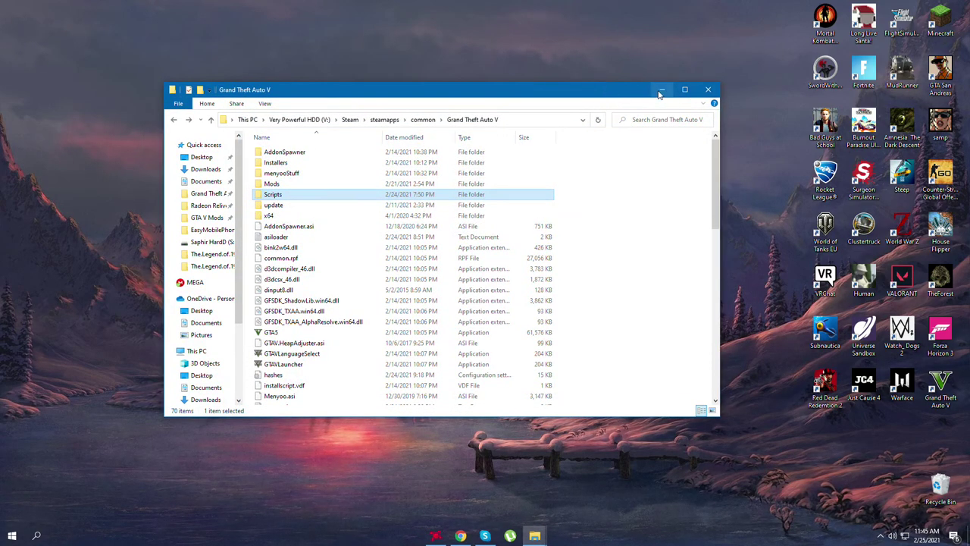
left_click(663, 93)
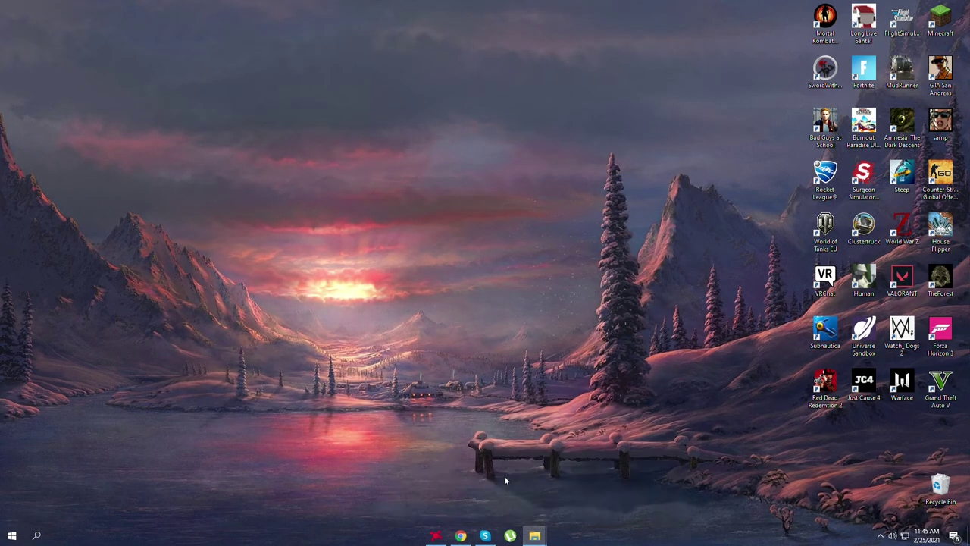
Step: Switch to Chrome, dismiss the bar with the cancelled ZombiesMod download and minimize the browser
left_click(461, 536)
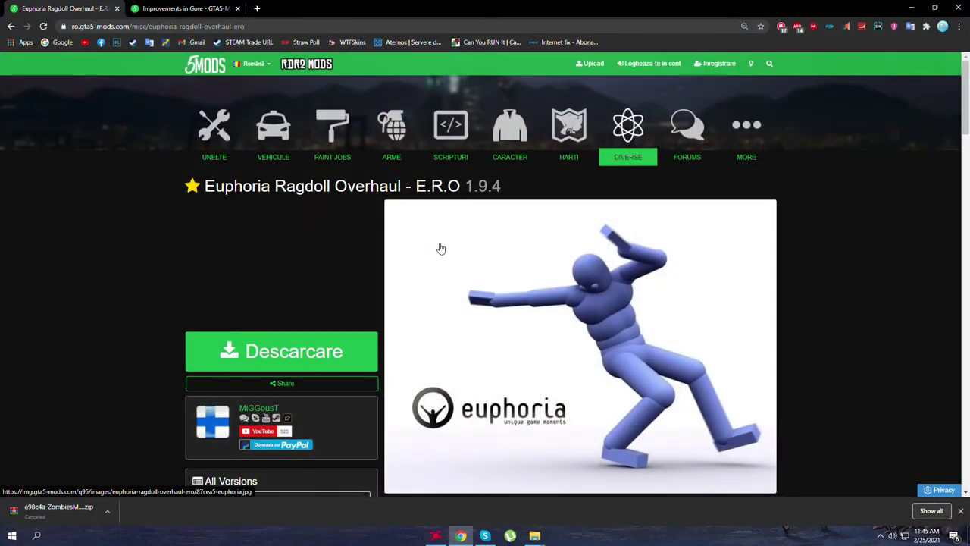
left_click(961, 511)
left_click(912, 8)
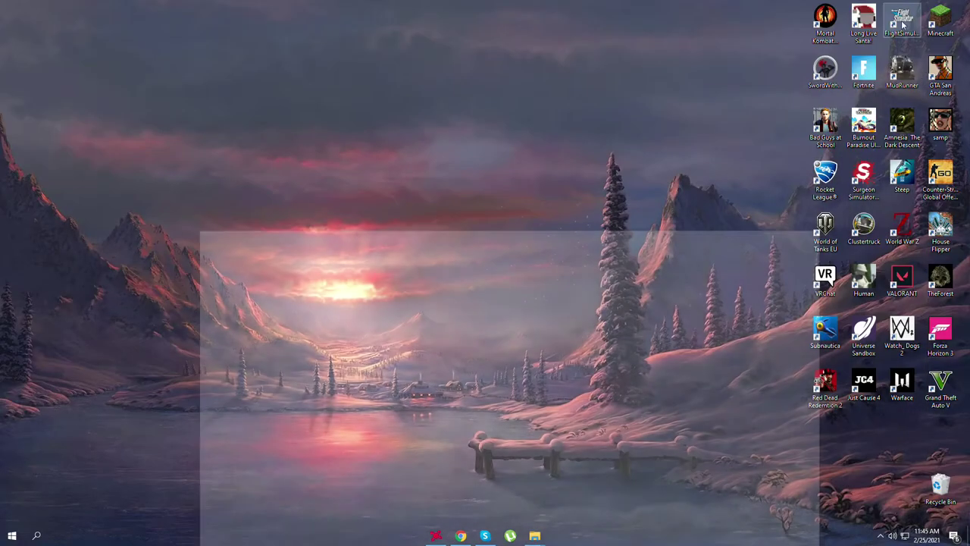
Step: Bring Chrome back and look over the Euphoria Ragdoll Overhaul and Improvements in Gore mod pages
left_click(460, 536)
left_click(152, 8)
left_click(53, 8)
left_click(151, 7)
left_click(47, 6)
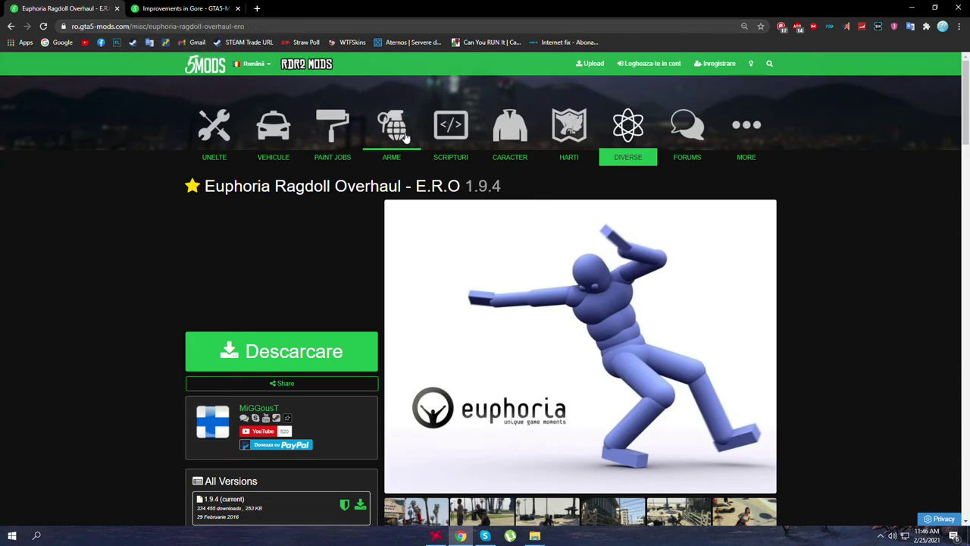
left_click(194, 6)
left_click(85, 11)
left_click(156, 6)
left_click(61, 9)
Step: Check the titles of the Euphoria Ragdoll Overhaul - E.R.O and Improvements in Gore pages
left_click_drag(205, 185, 419, 186)
left_click(294, 232)
key("ctrl+Tab")
left_click_drag(178, 187, 357, 198)
left_click(589, 303)
Step: Examine the Improvements in Gore 3.0 page, including its preview images and description
scroll(556, 342, "down", 2)
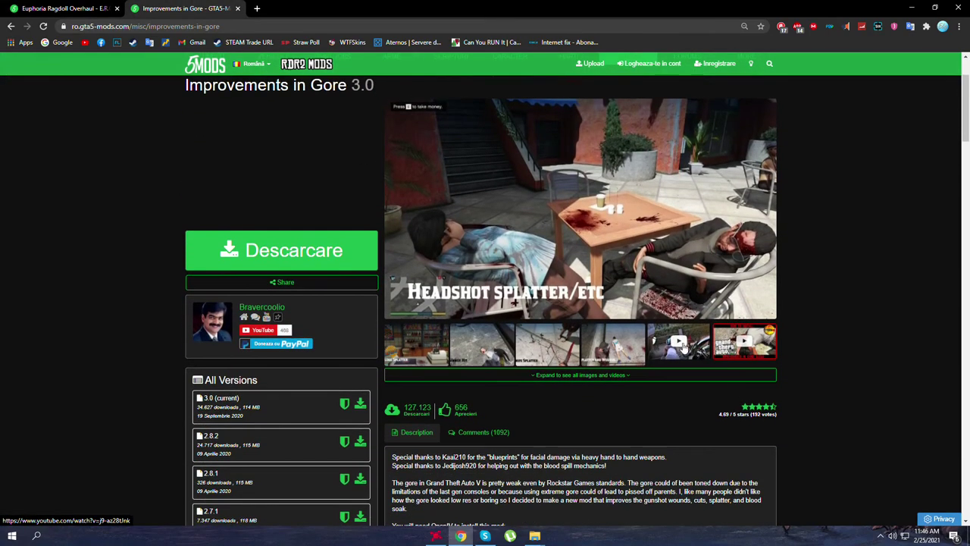
scroll(618, 331, "up", 2)
left_click(423, 459)
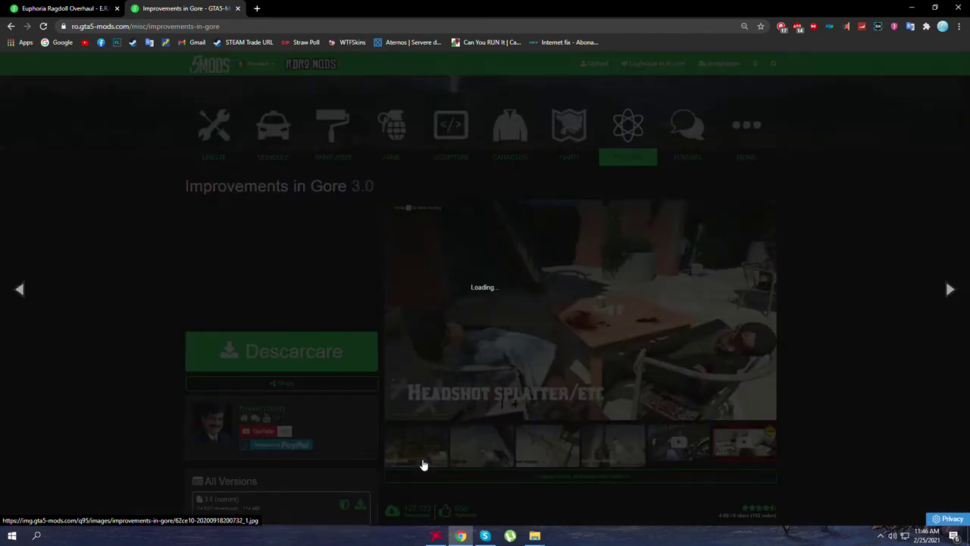
left_click(830, 314)
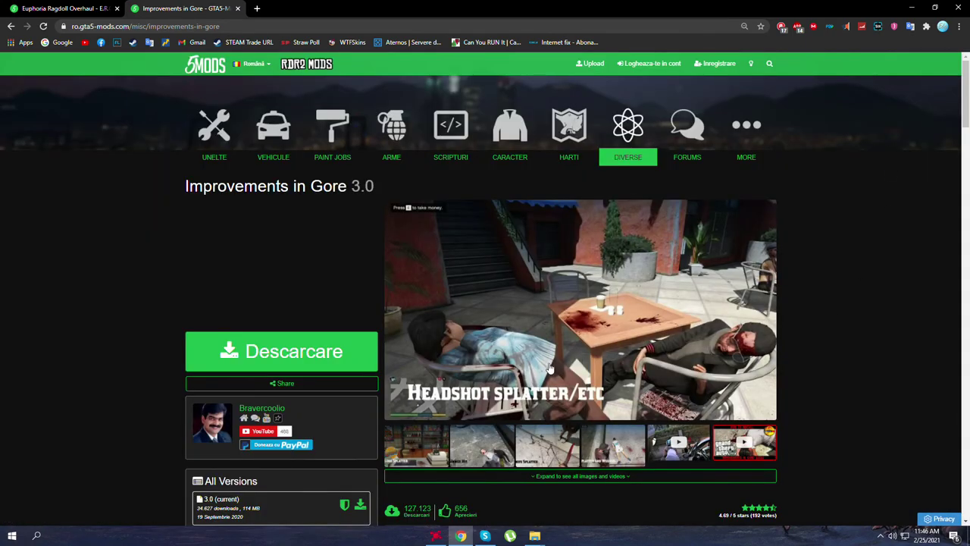
scroll(551, 368, "down", 3)
scroll(757, 327, "up", 3)
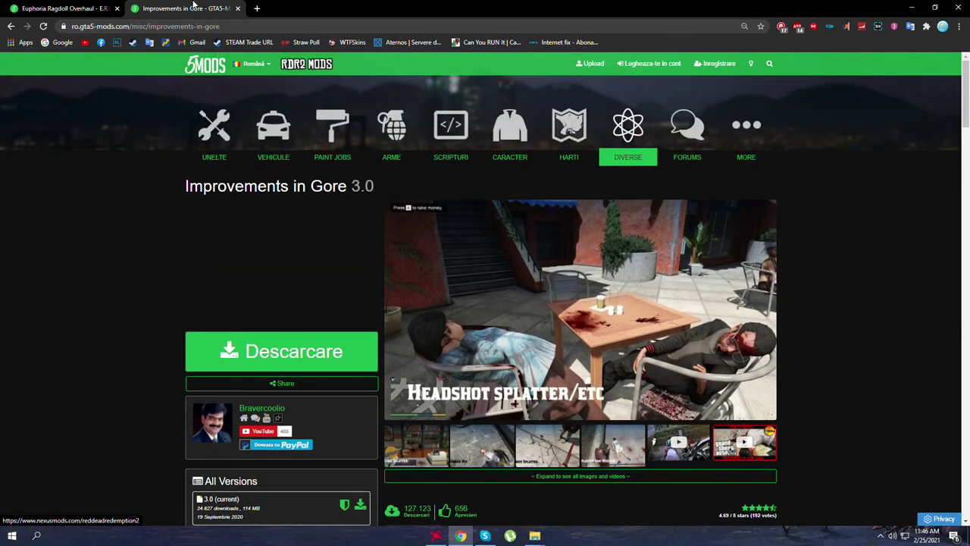
Step: Compare the Improvements in Gore 3.0 and Euphoria Ragdoll Overhaul 1.9.4 pages, ending on the Euphoria page
left_click(80, 5)
left_click(195, 6)
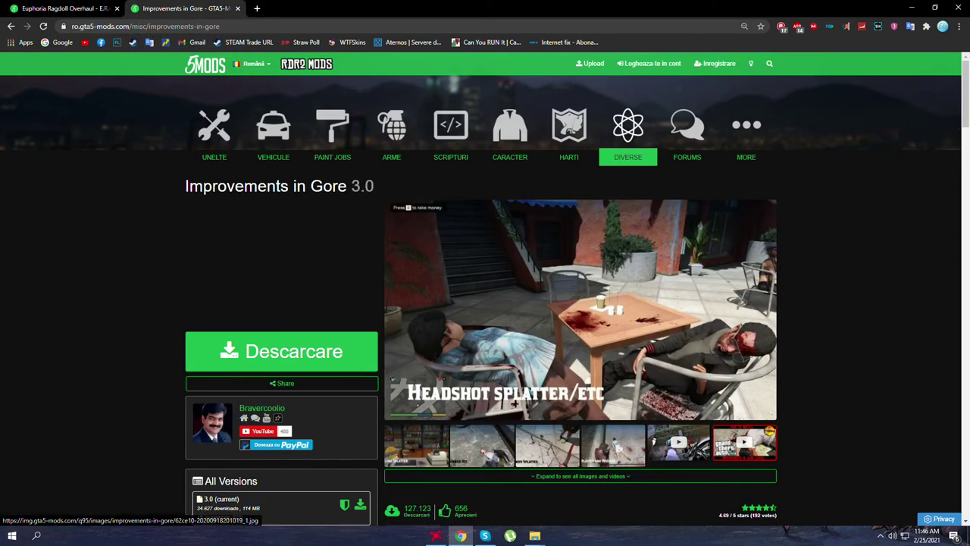
double_click(328, 187)
left_click(309, 197)
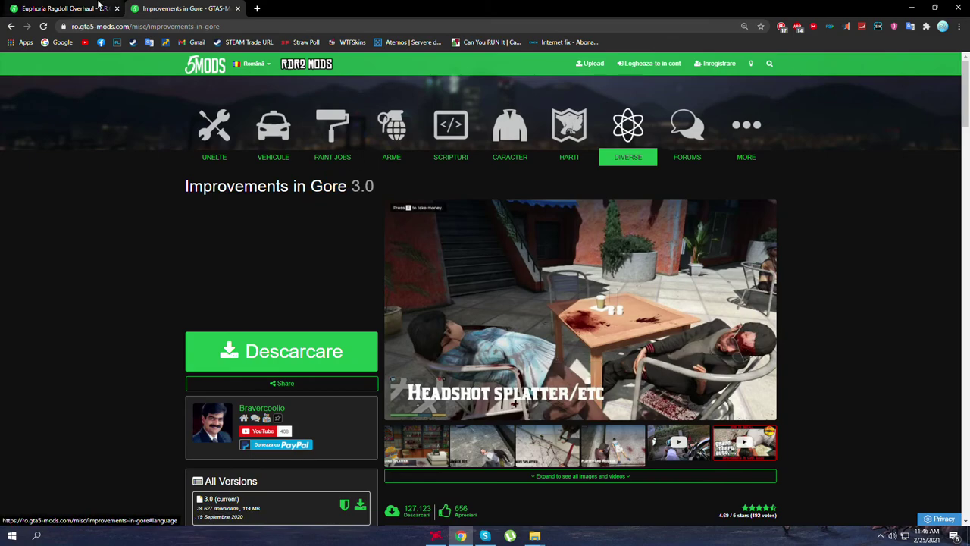
left_click(61, 9)
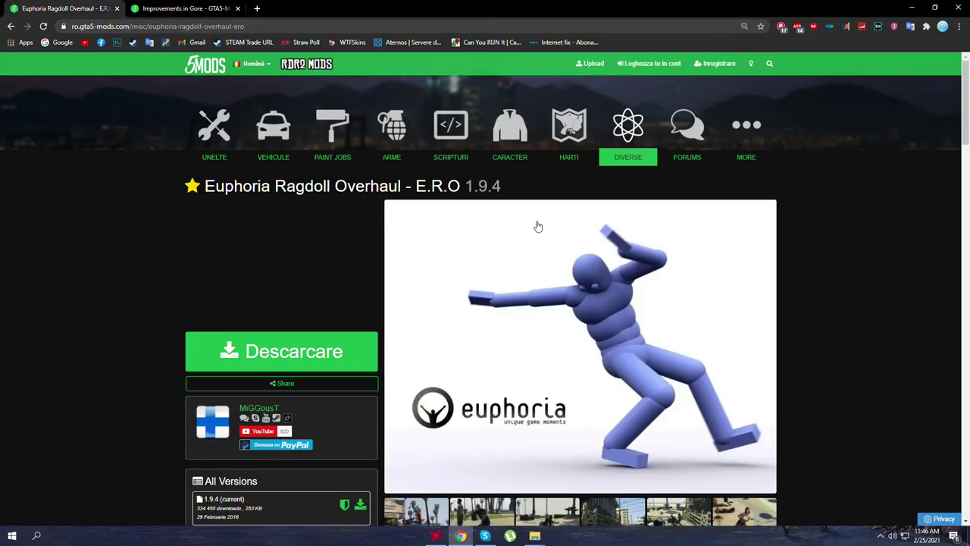
left_click_drag(459, 186, 416, 187)
left_click(415, 186)
left_click(179, 8)
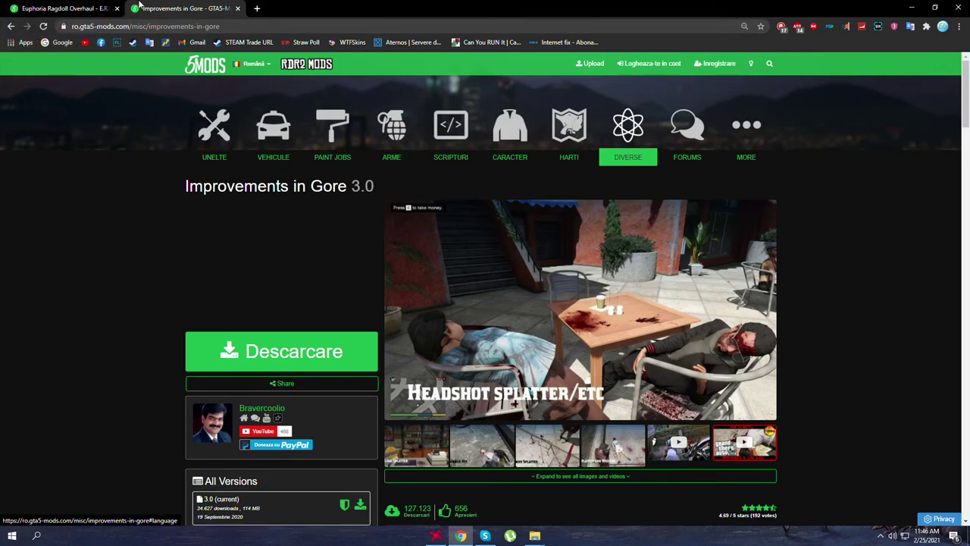
left_click(70, 7)
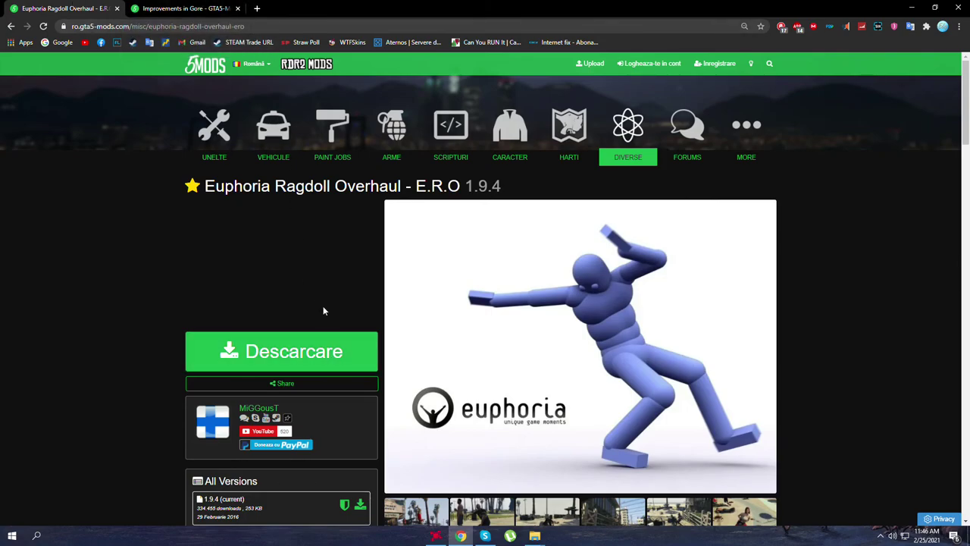
Step: Review the download section of the Euphoria Ragdoll Overhaul page and minimize Chrome
scroll(608, 331, "down", 2)
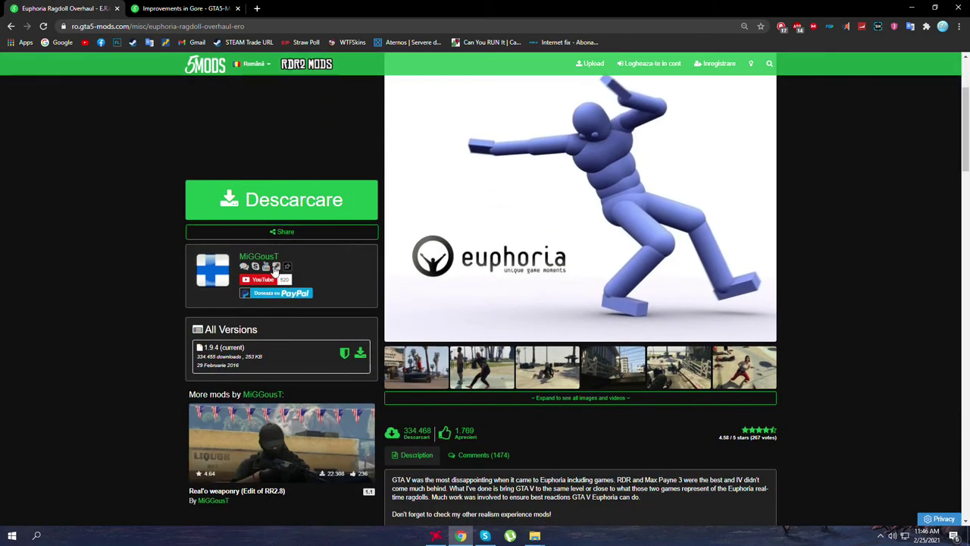
key("ctrl+Tab")
key("ctrl+Tab")
left_click(912, 6)
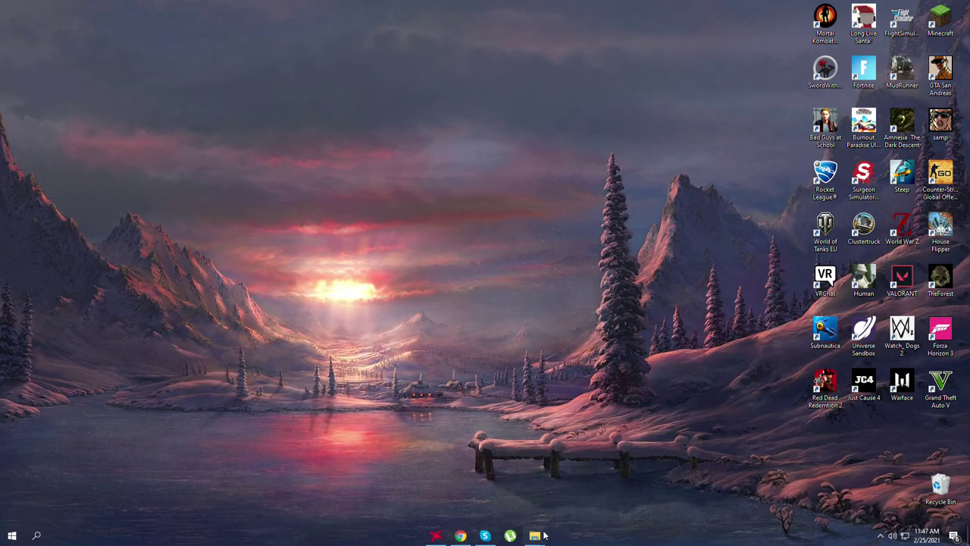
Step: View the extracted Improvements in Gore and E.R.O 1.9.4 folders in File Explorer, and bring up the Improvements in Gore page in Chrome
mouse_move(535, 536)
left_click_drag(396, 122, 598, 121)
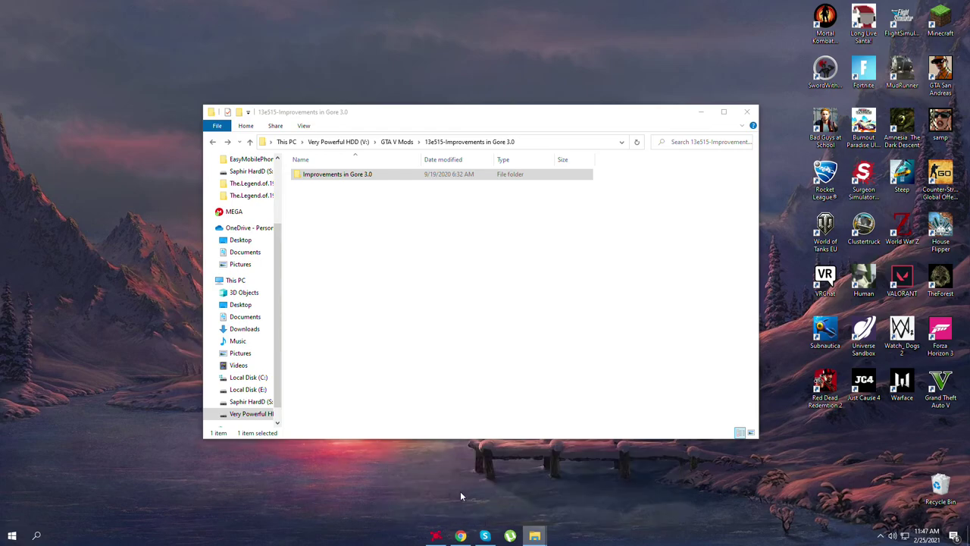
left_click(534, 536)
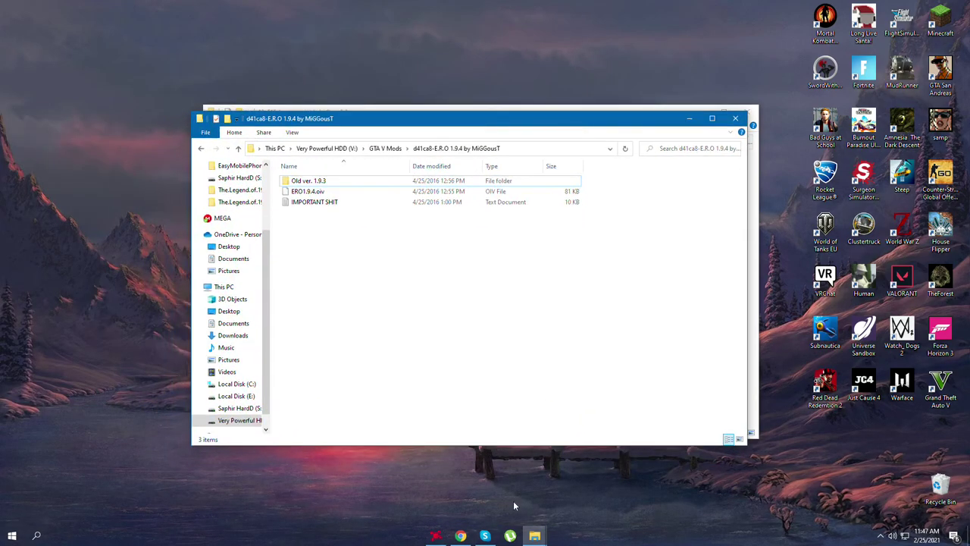
left_click(310, 108)
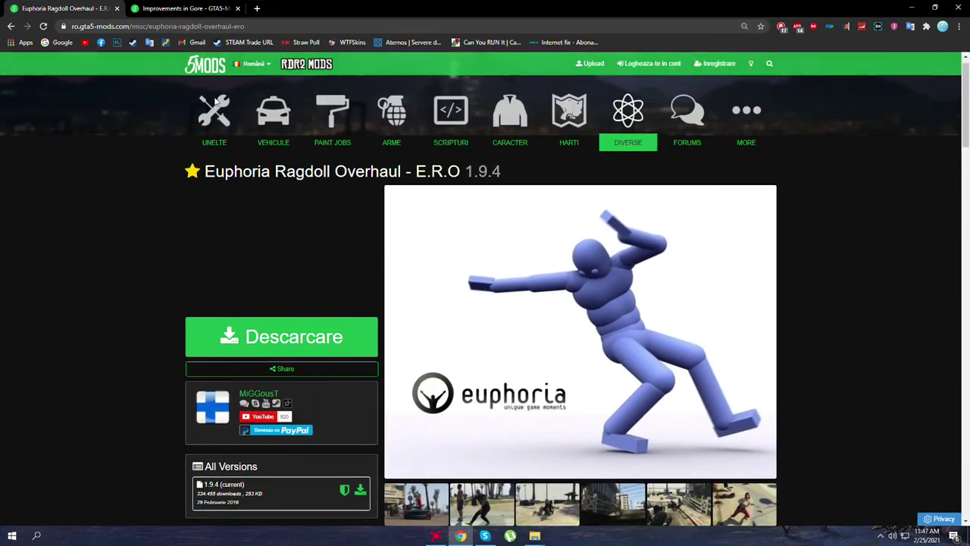
left_click(186, 8)
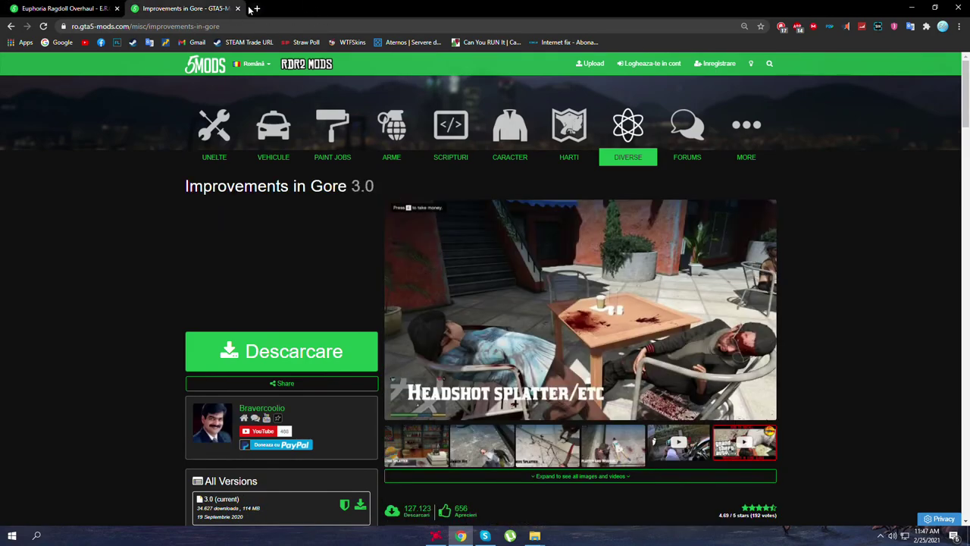
Step: Search for "open iv gta5" in a new browser tab and go to the OpenIV website
left_click(257, 9)
type("op")
type("p")
key("BackSpace")
key("BackSpace")
type("en iv ")
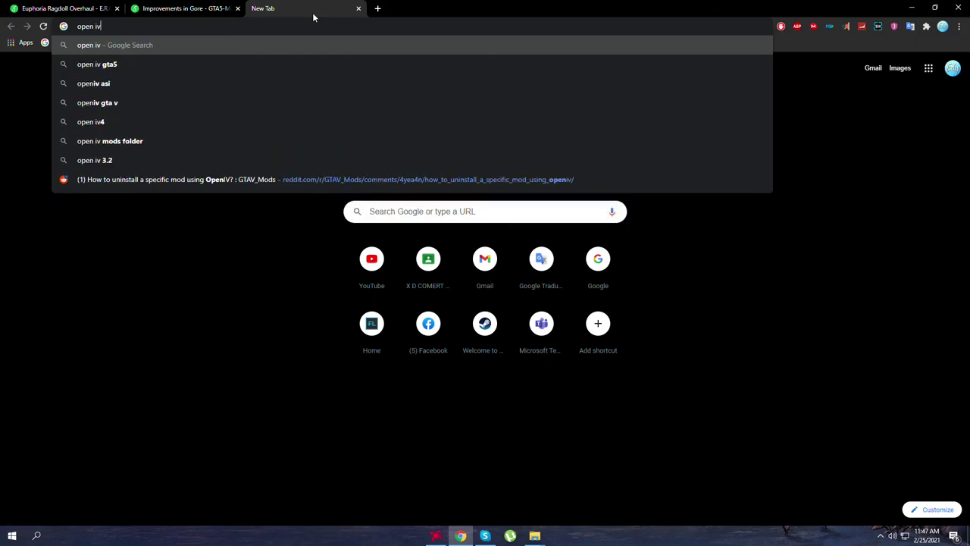
type("gta5")
key("Return")
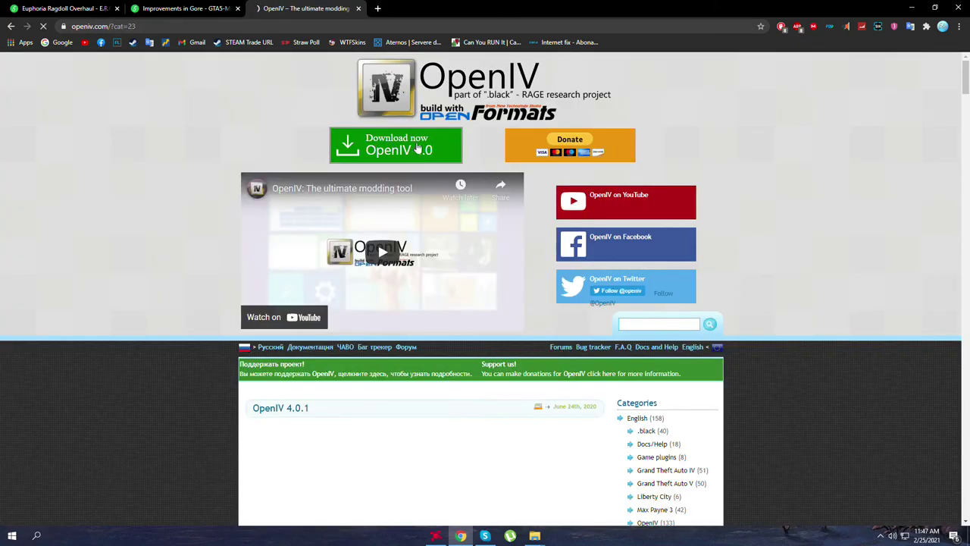
Step: Request the OpenIV 4.0 download, discard ovisetup.exe and close the OpenIV page
left_click(402, 149)
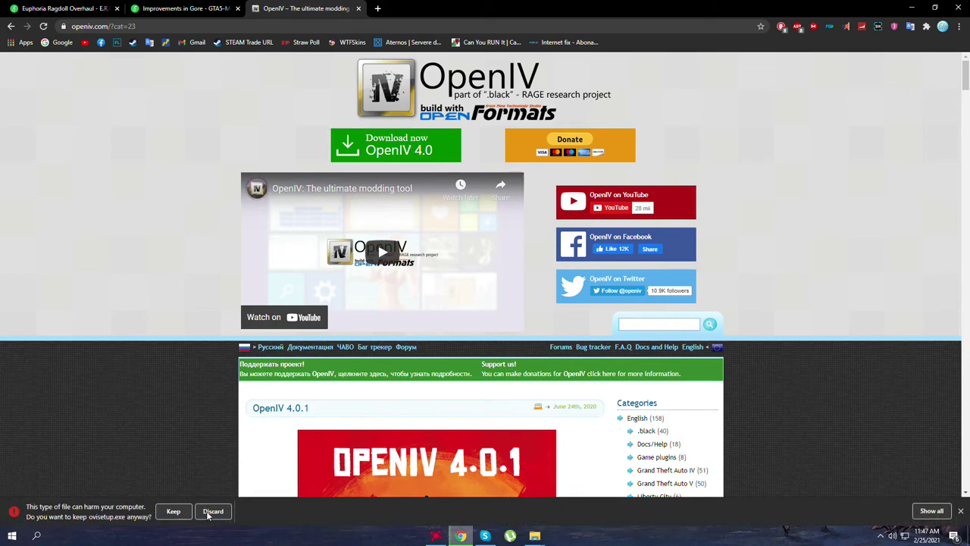
left_click(209, 512)
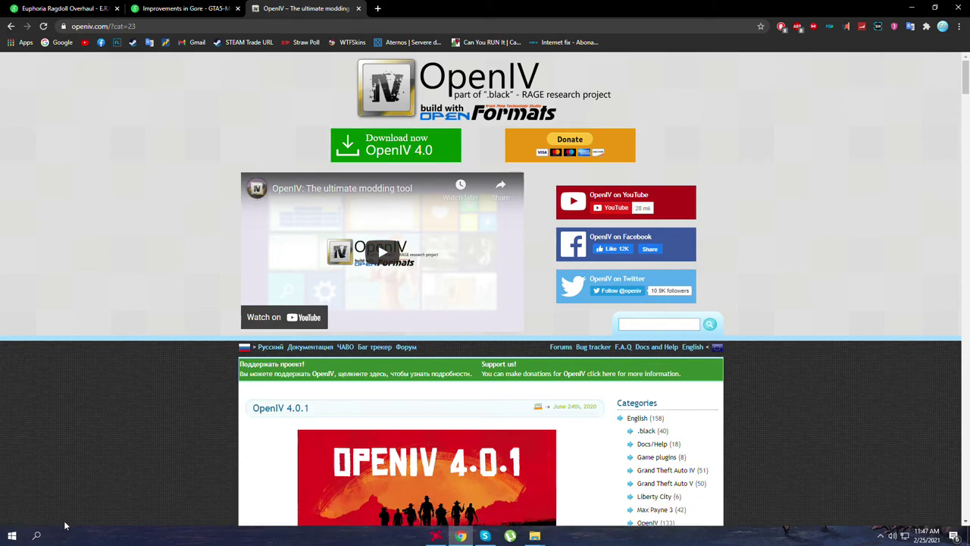
left_click(360, 8)
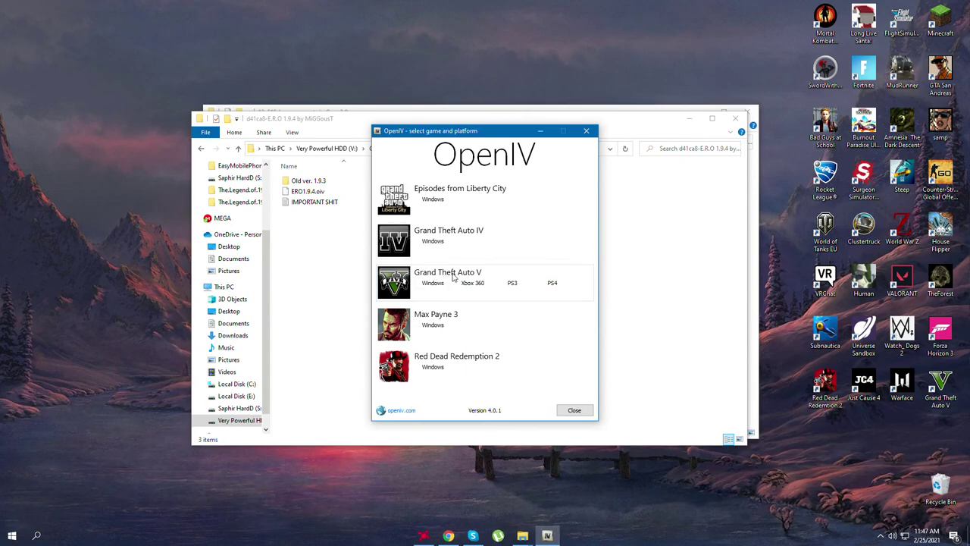
Step: Select Grand Theft Auto V for Windows as the game and platform in OpenIV
left_click(432, 282)
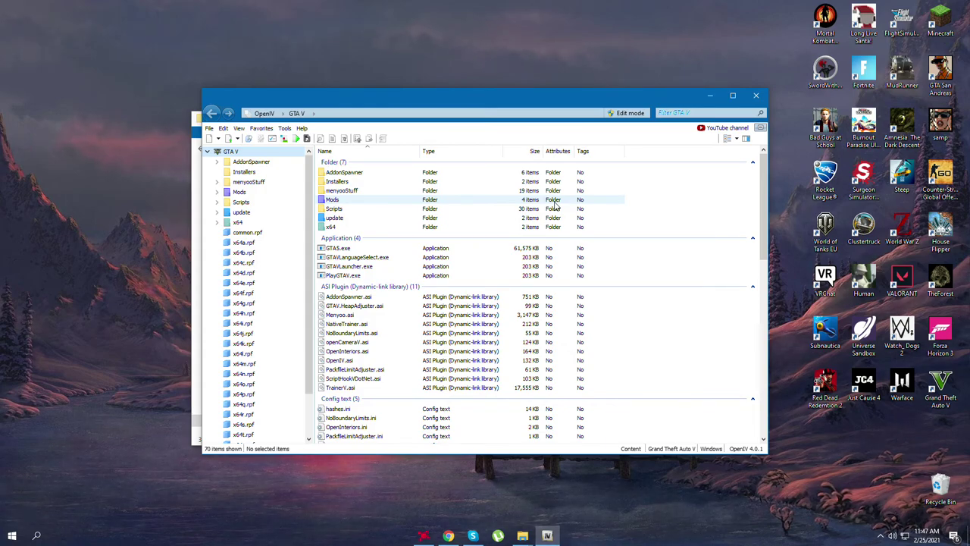
left_click(523, 536)
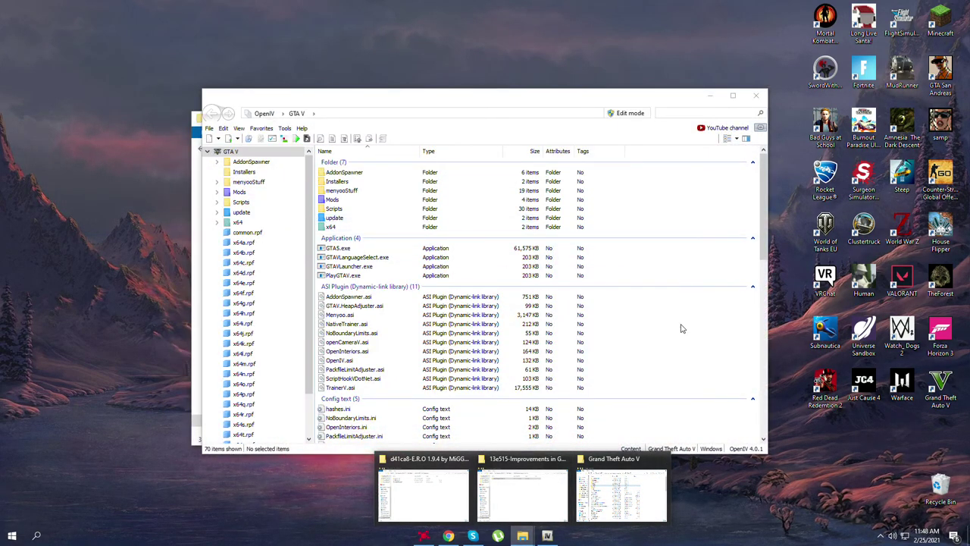
left_click(681, 328)
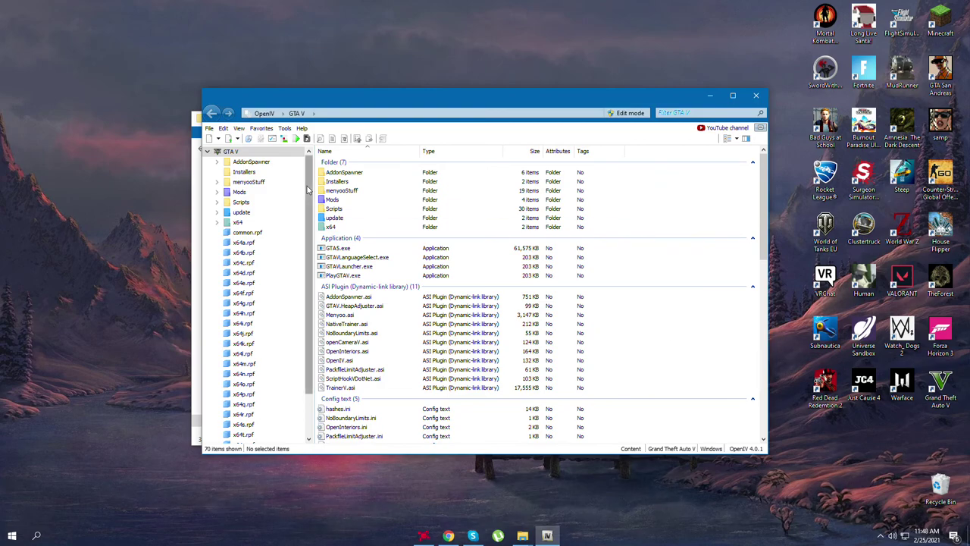
Step: Open the Grand Theft Auto V game folder in a new File Explorer window
left_click(522, 535)
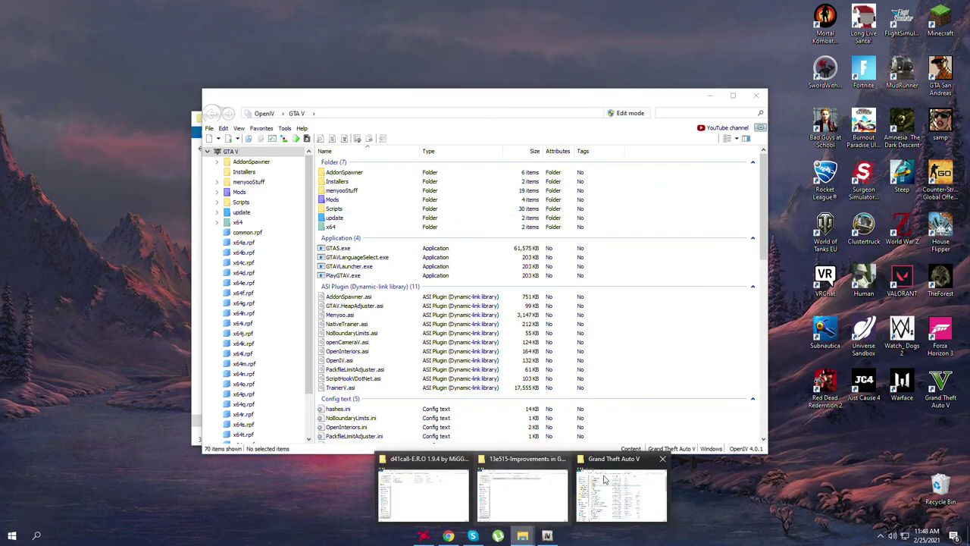
middle_click(522, 535)
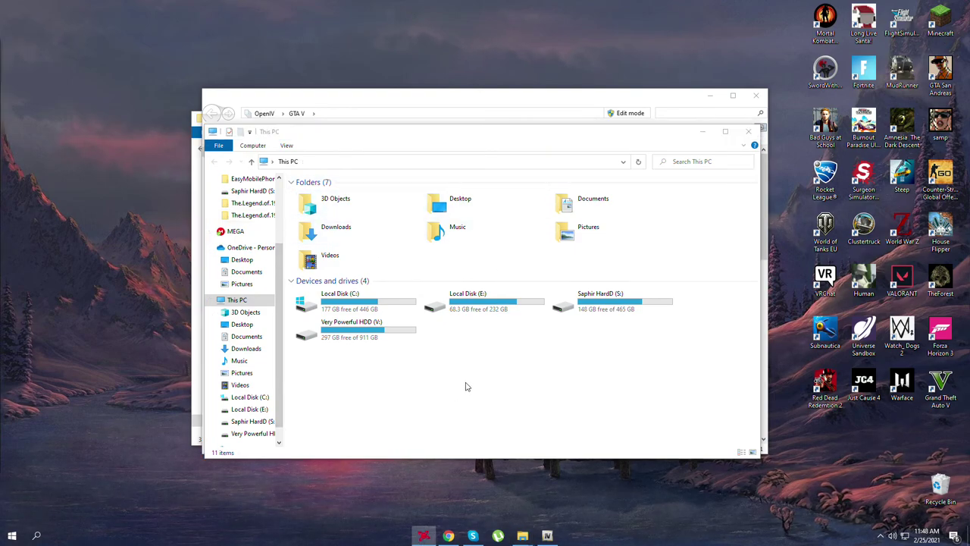
left_click(501, 330)
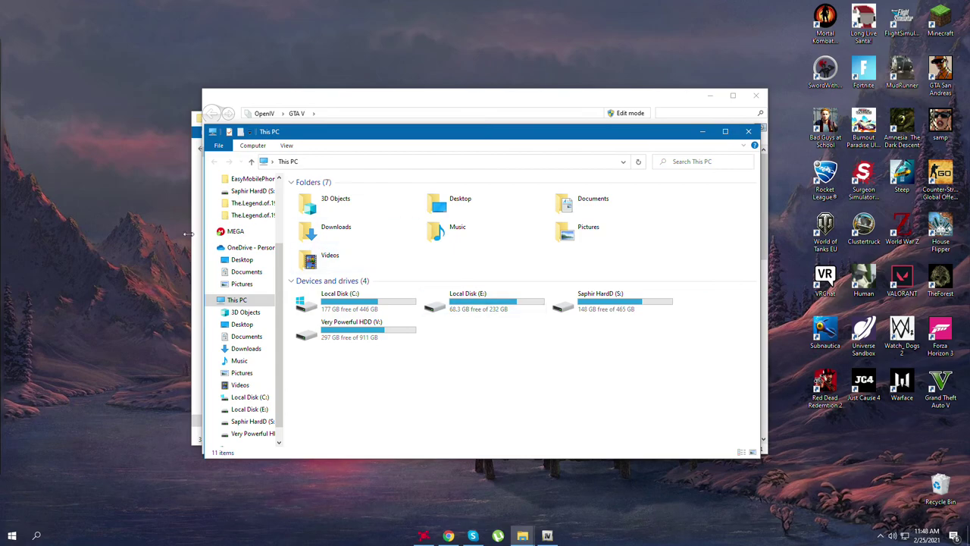
scroll(246, 301, "up", 3)
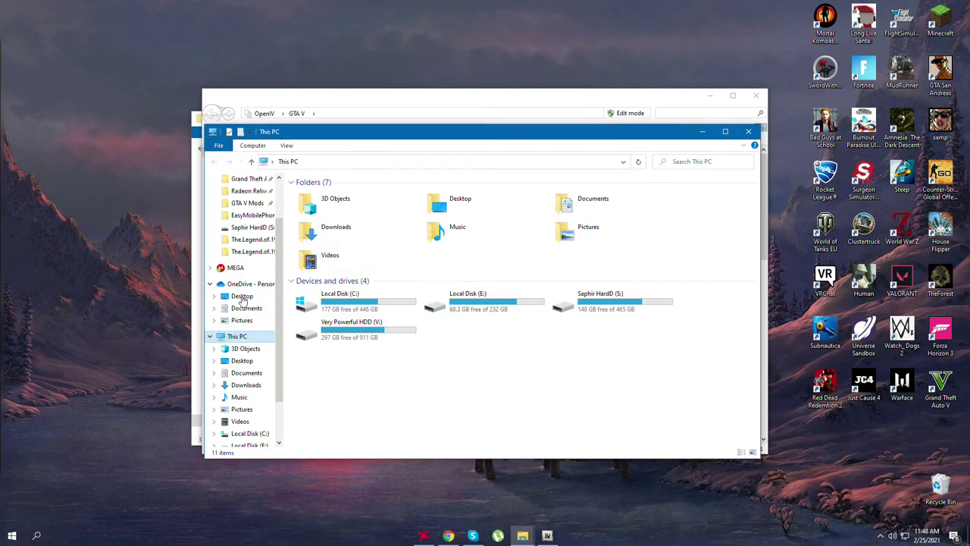
left_click(250, 237)
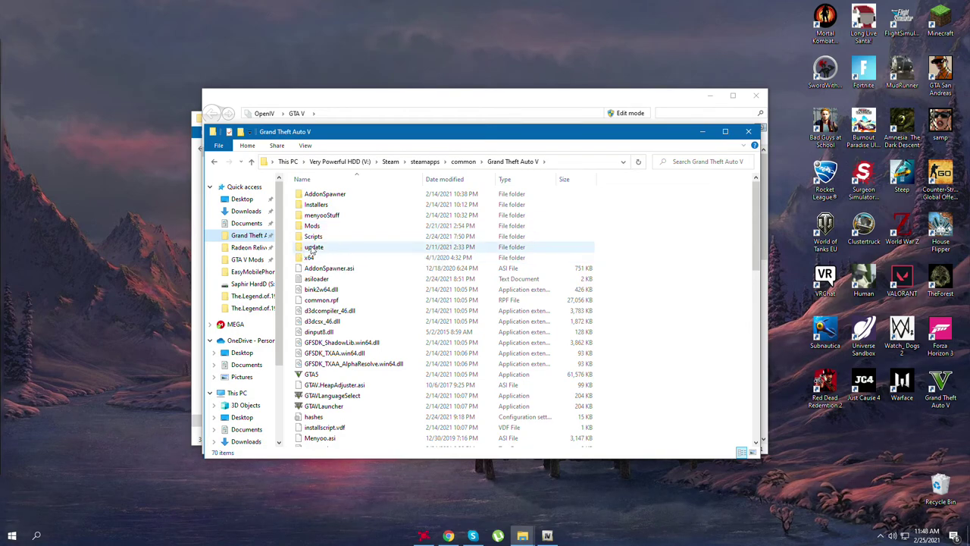
right_click(688, 264)
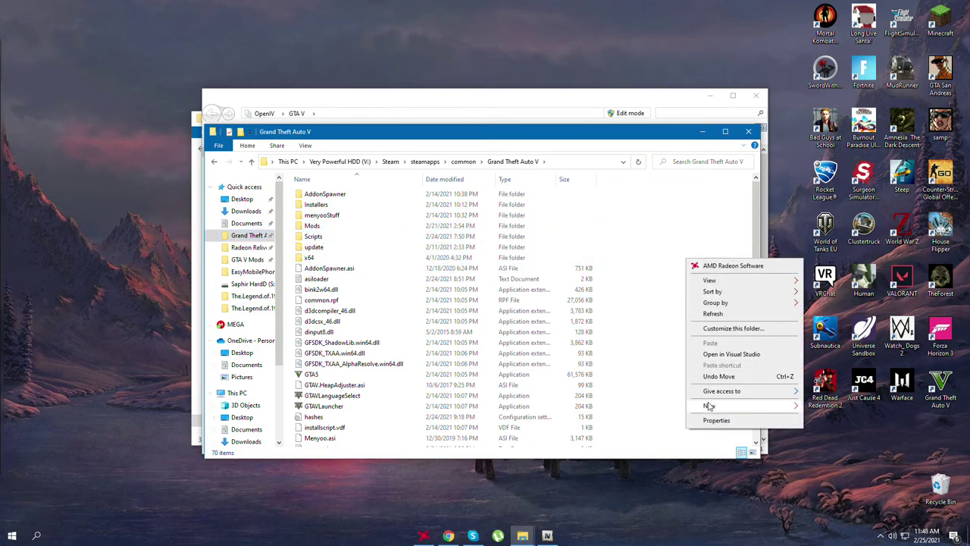
left_click(299, 247)
right_click(688, 307)
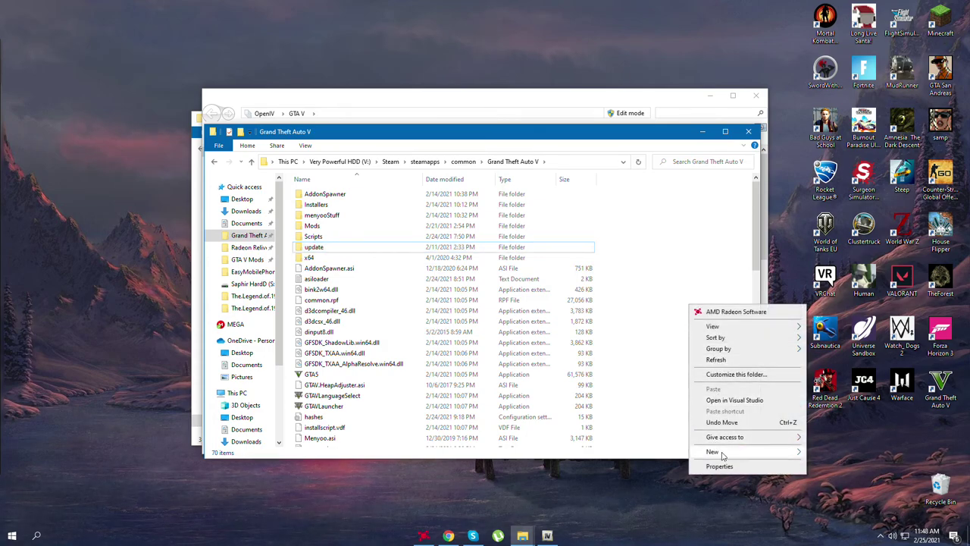
mouse_move(713, 452)
left_click(647, 263)
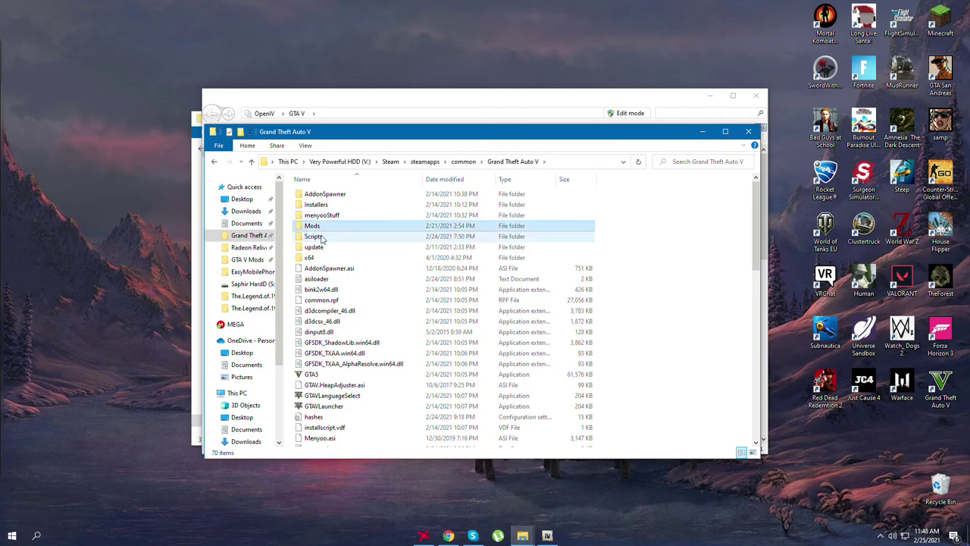
Step: Look inside the game's Mods folder and return to the Grand Theft Auto V folder
left_click(317, 237)
left_click(313, 226)
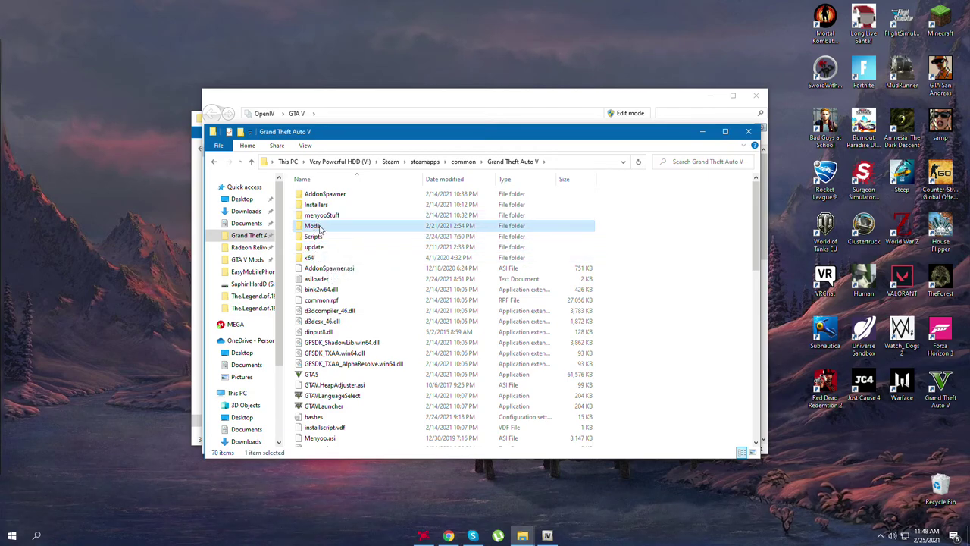
double_click(318, 227)
key("BackSpace")
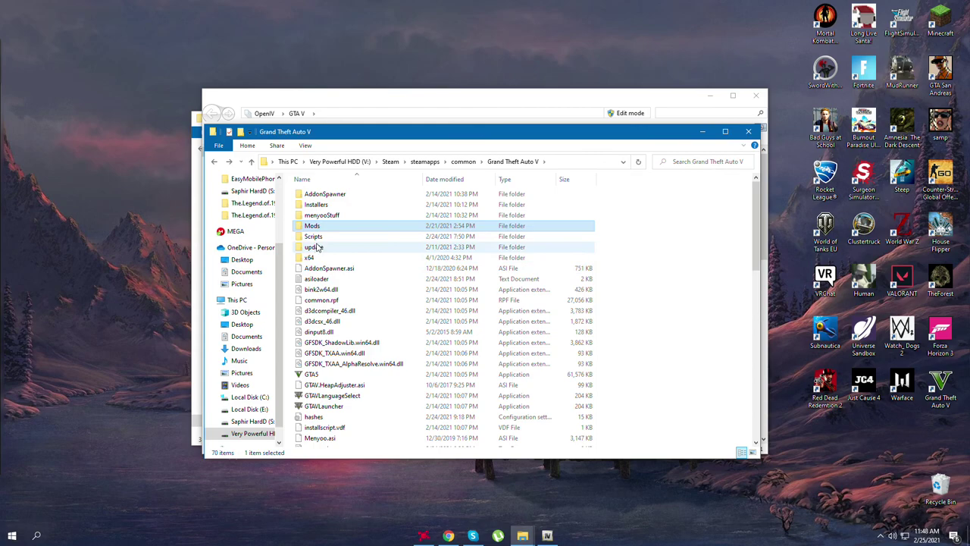
Step: Copy the game's update folder and bring up the paste option inside the Mods folder, dismissing it without pasting
left_click(319, 248)
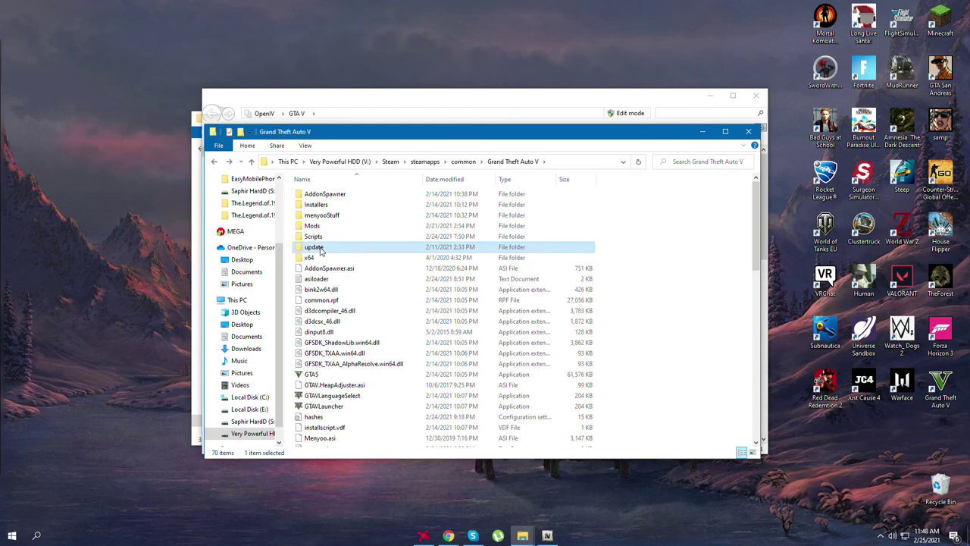
right_click(319, 248)
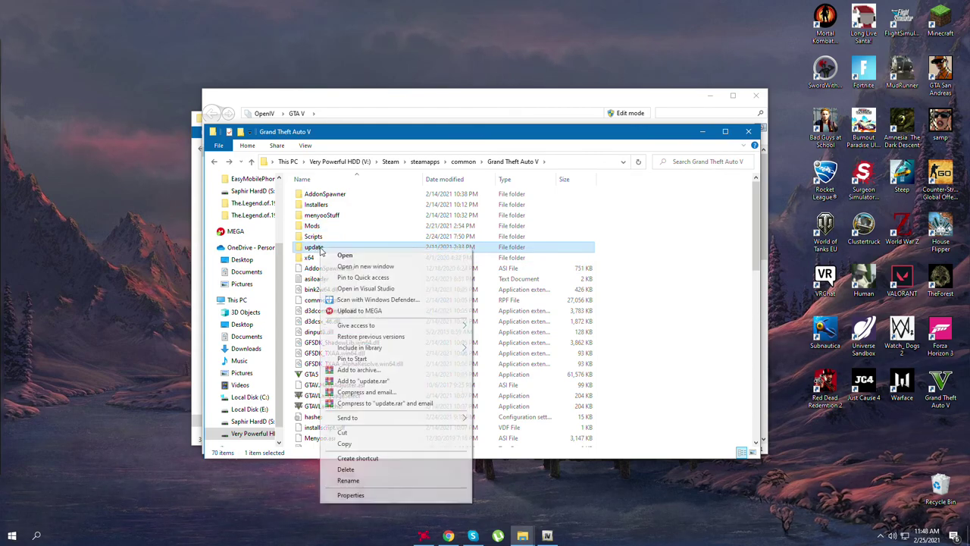
left_click(344, 443)
left_click(311, 227)
double_click(311, 226)
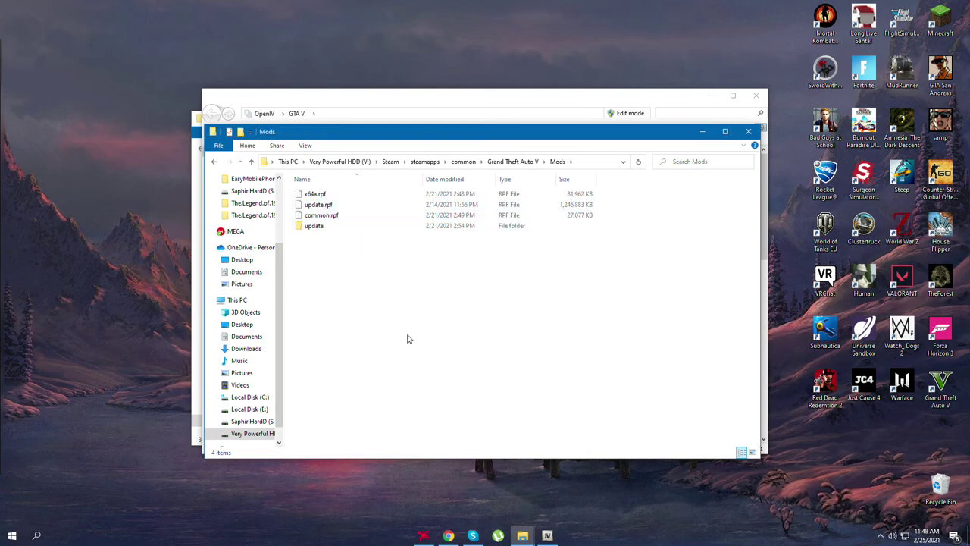
key("alt+Left")
double_click(314, 228)
right_click(355, 276)
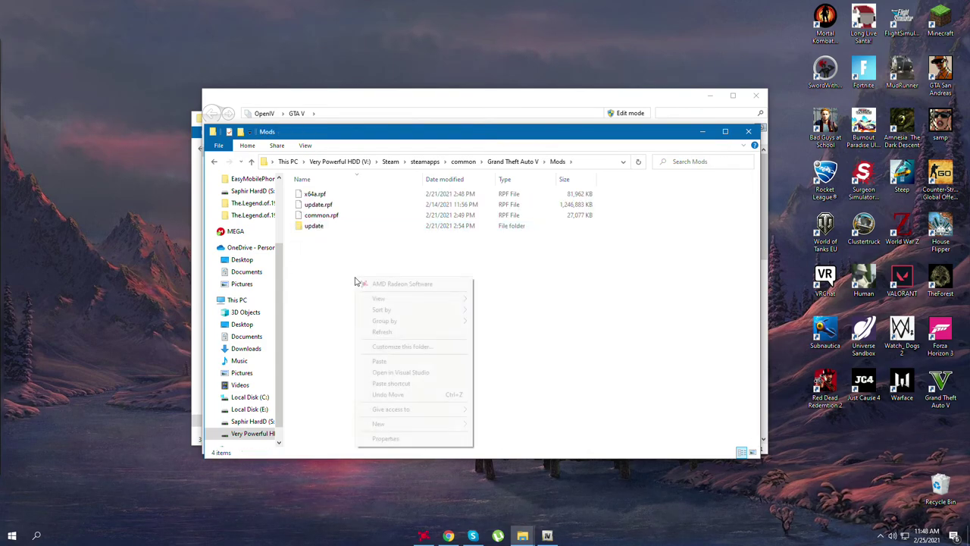
left_click(343, 296)
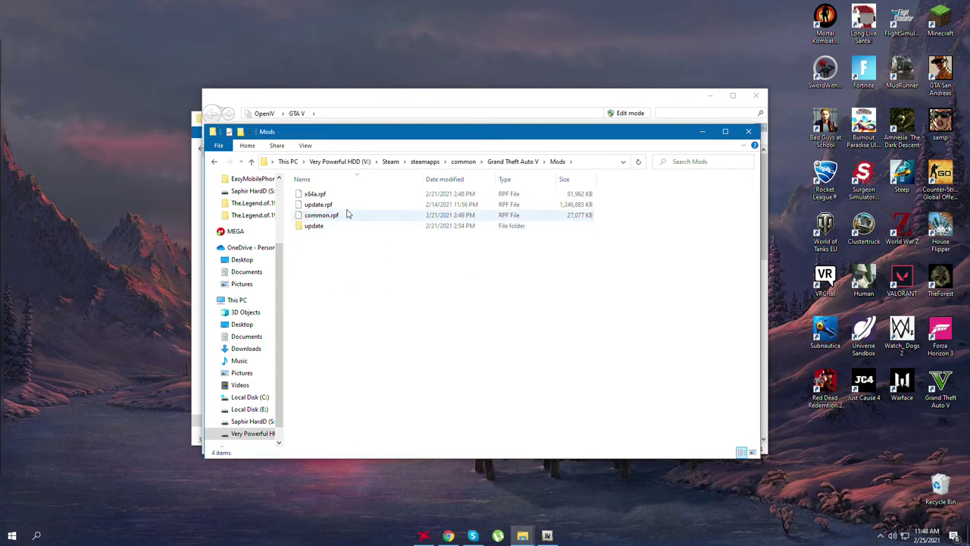
key("alt+Left")
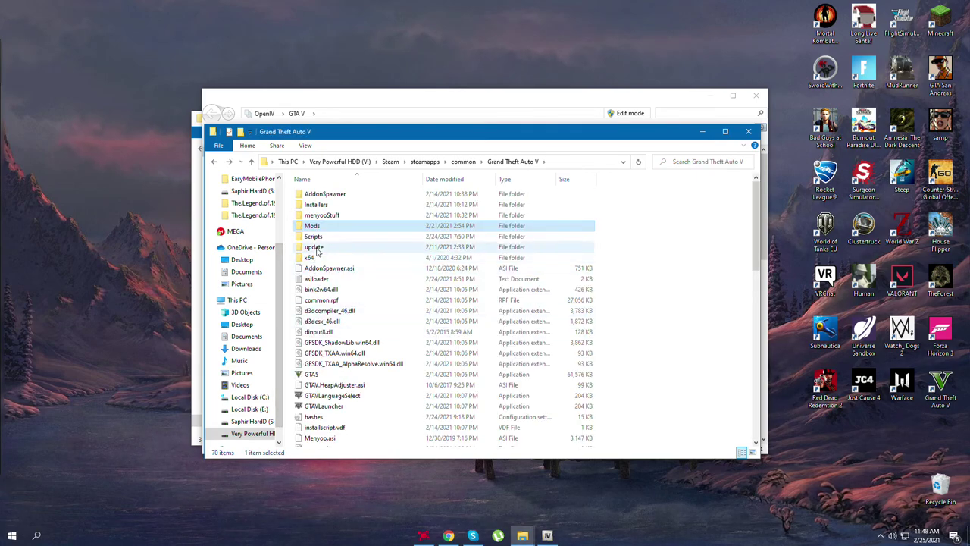
Step: Check the contents of the update and Mods folders in the game directory and close that File Explorer window
double_click(312, 251)
key("alt+Left")
left_click(311, 228)
double_click(311, 227)
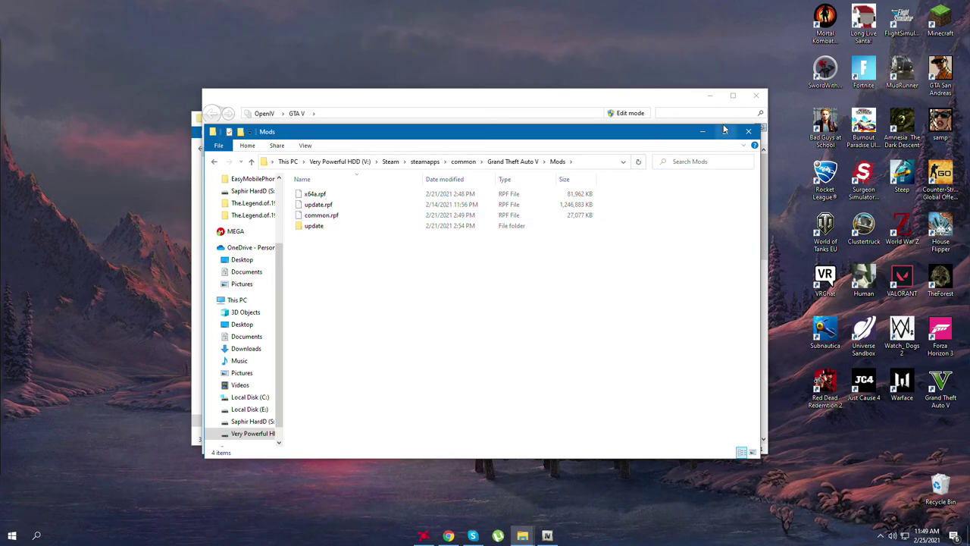
key("alt+Left")
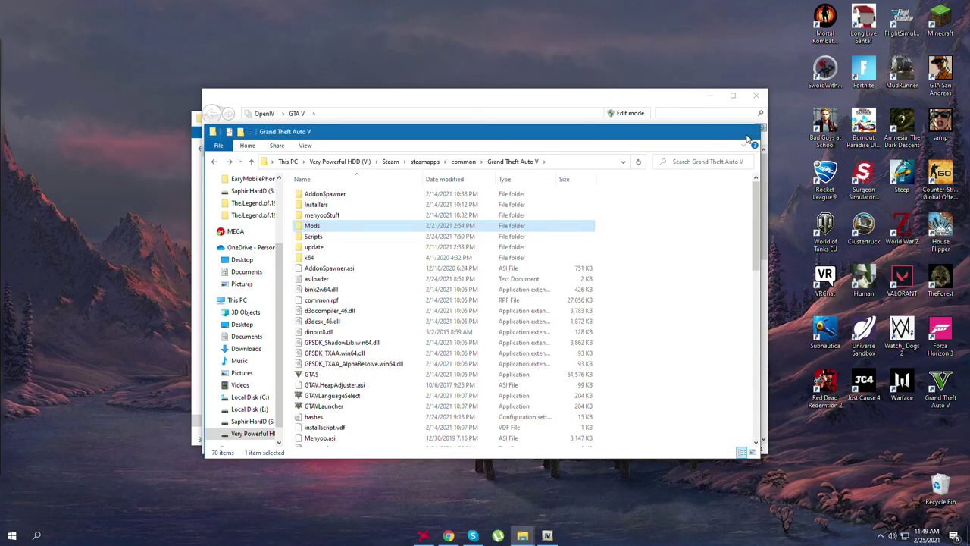
left_click(749, 132)
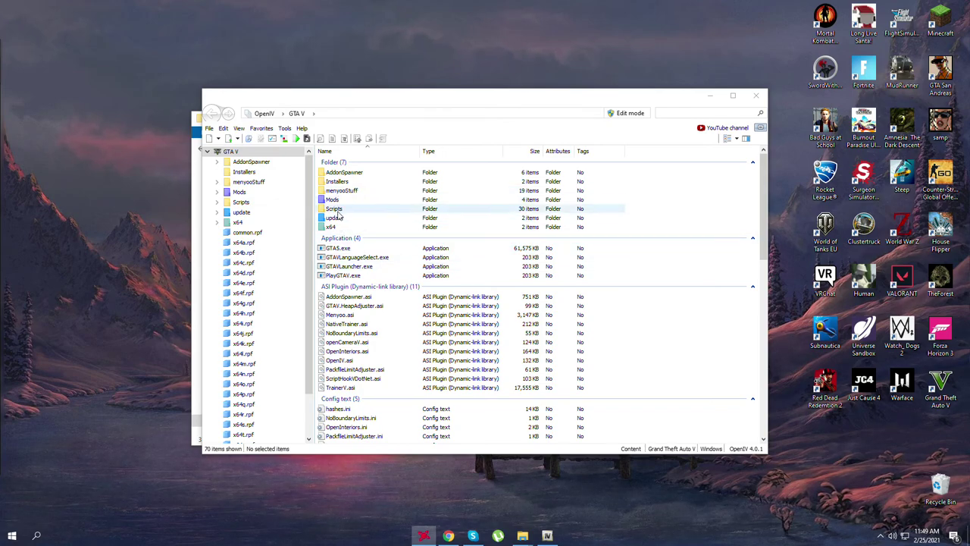
Step: Look inside the Mods folder in OpenIV and return to the GTA V root with Mods selected
left_click(316, 99)
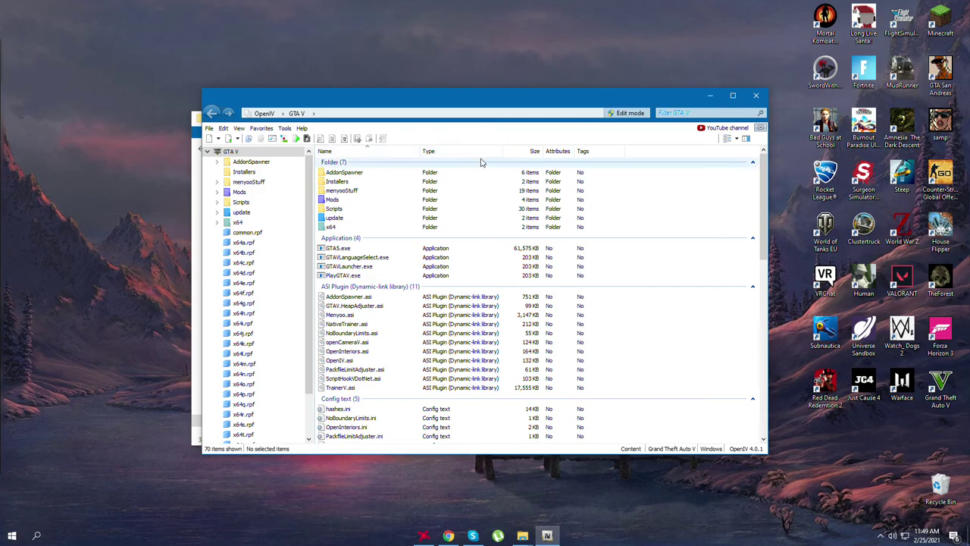
double_click(336, 200)
key("BackSpace")
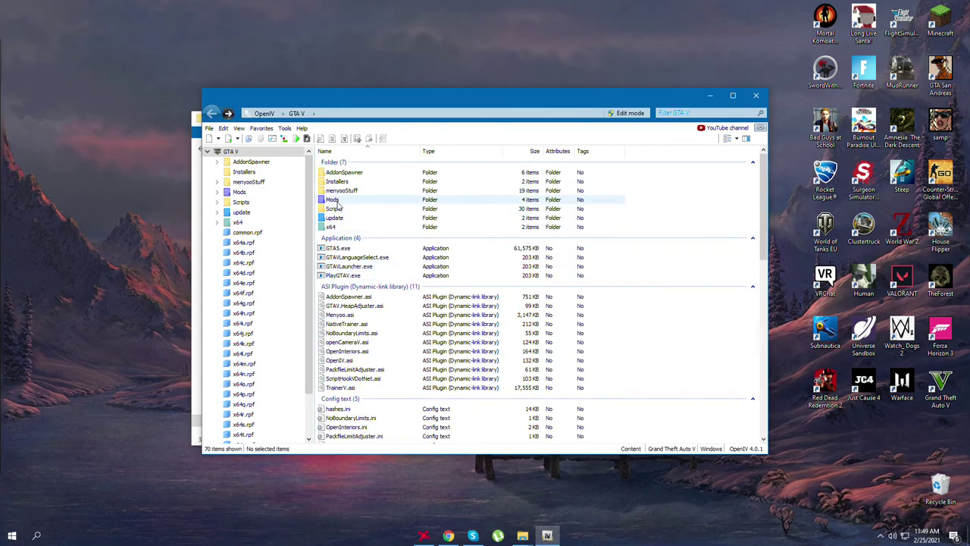
left_click(338, 201)
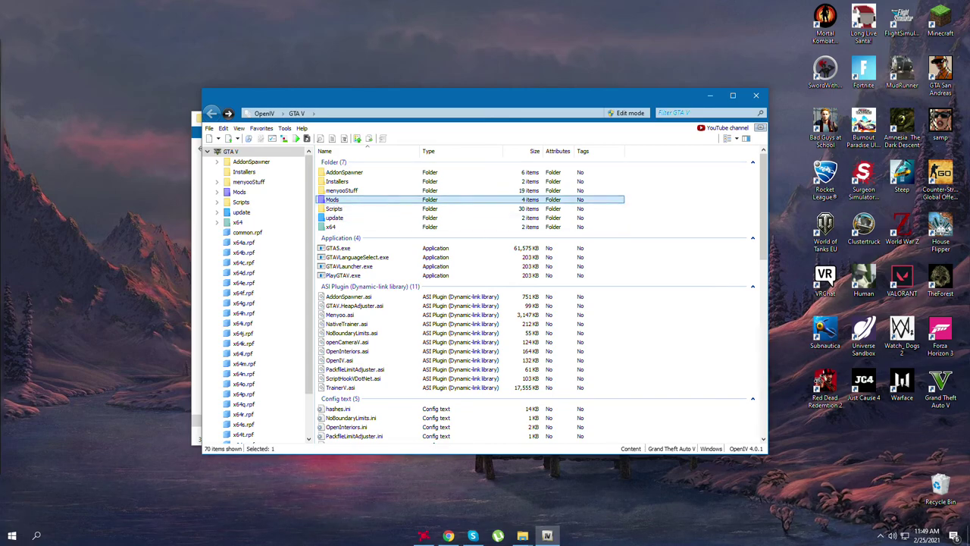
left_click(91, 245)
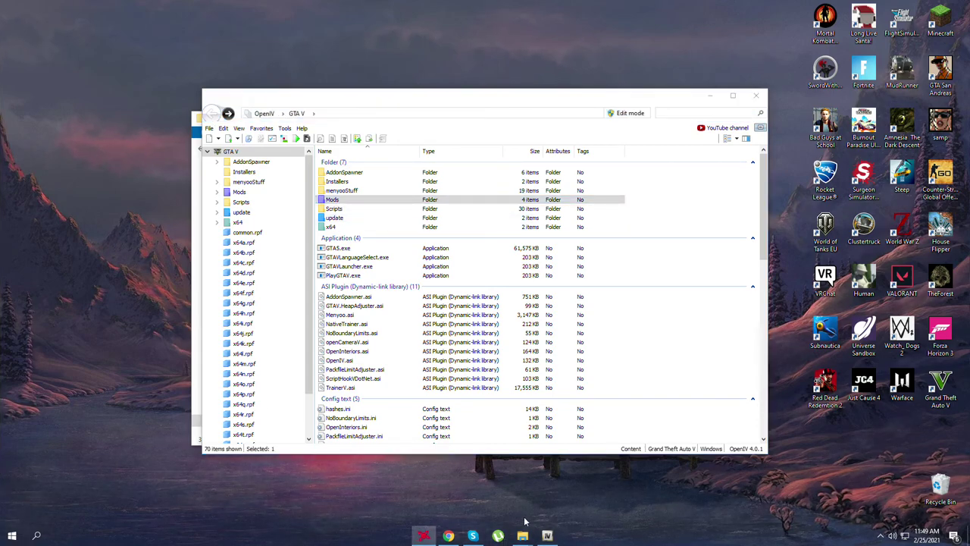
Step: Look through the GTA V root listing in OpenIV, check inside the update folder and return to the root
left_click(334, 201)
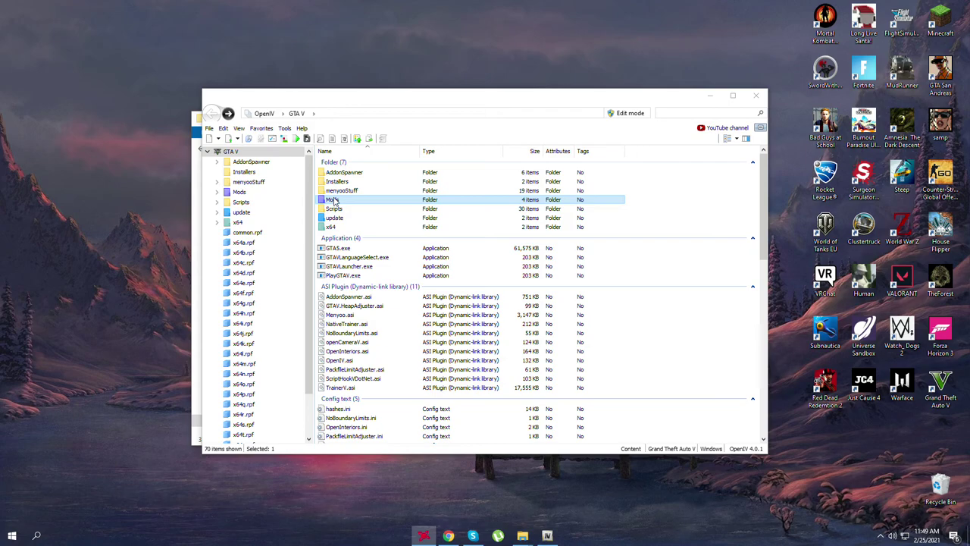
left_click(368, 316)
scroll(367, 318, "down", 3)
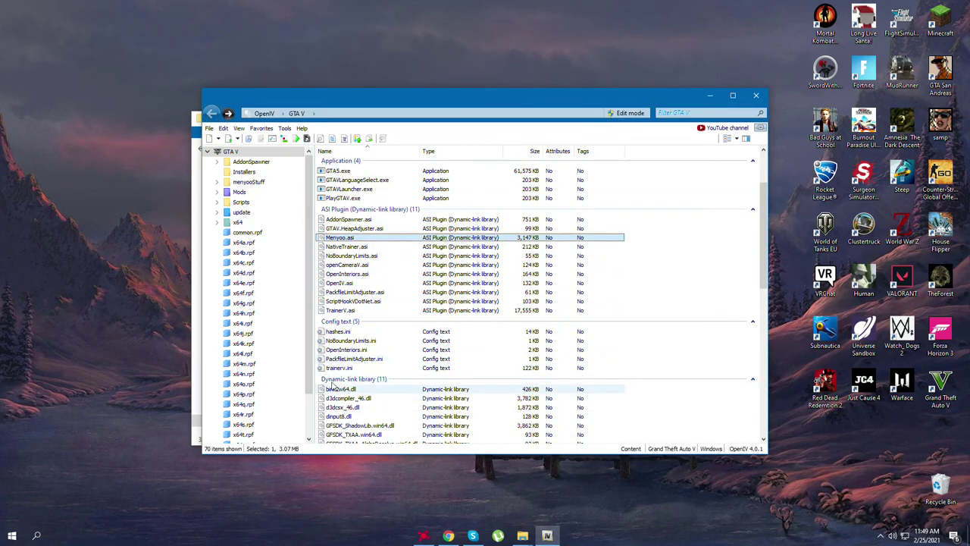
scroll(379, 364, "up", 3)
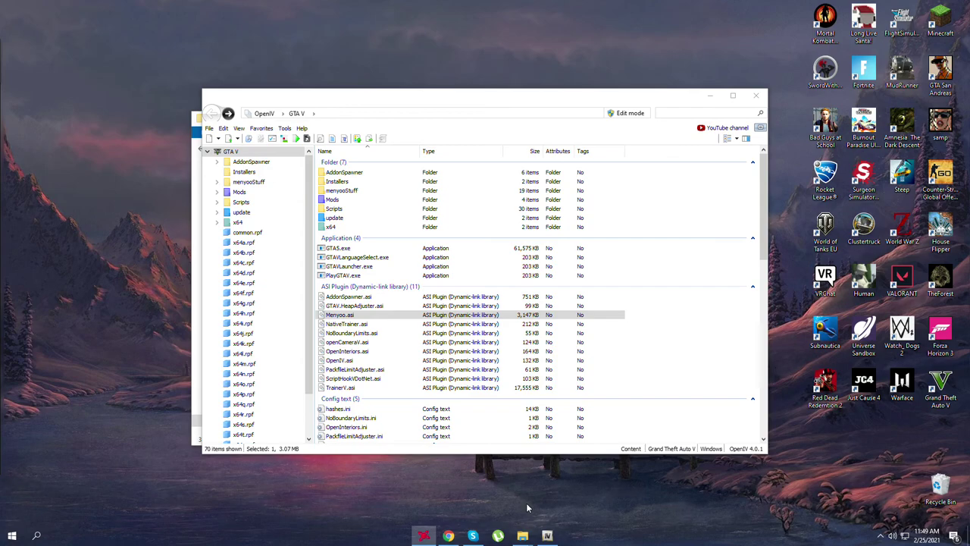
double_click(352, 218)
key("BackSpace")
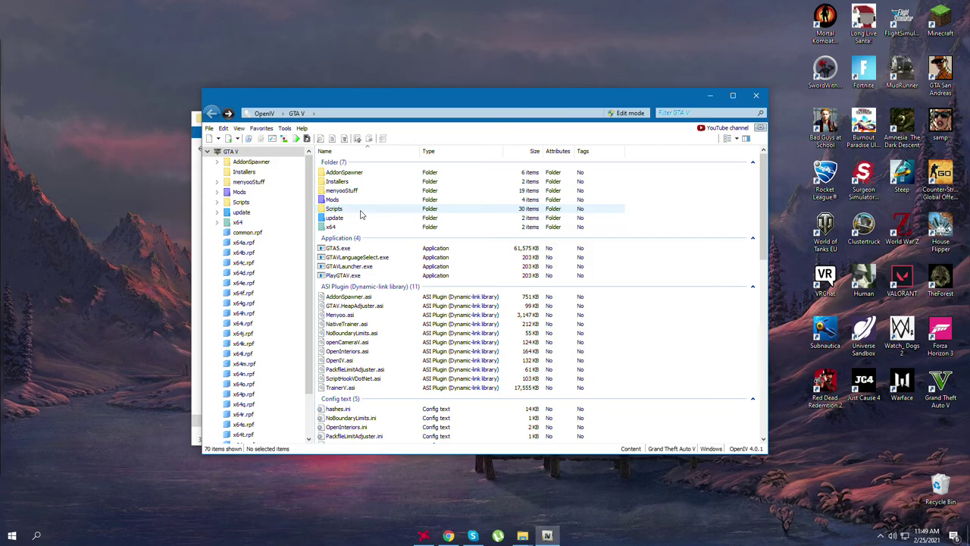
left_click(522, 536)
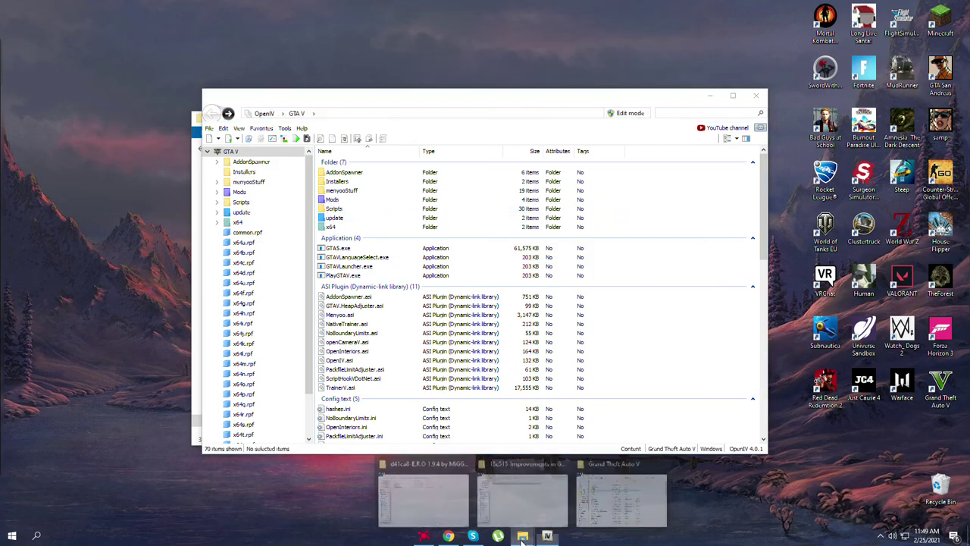
mouse_move(529, 478)
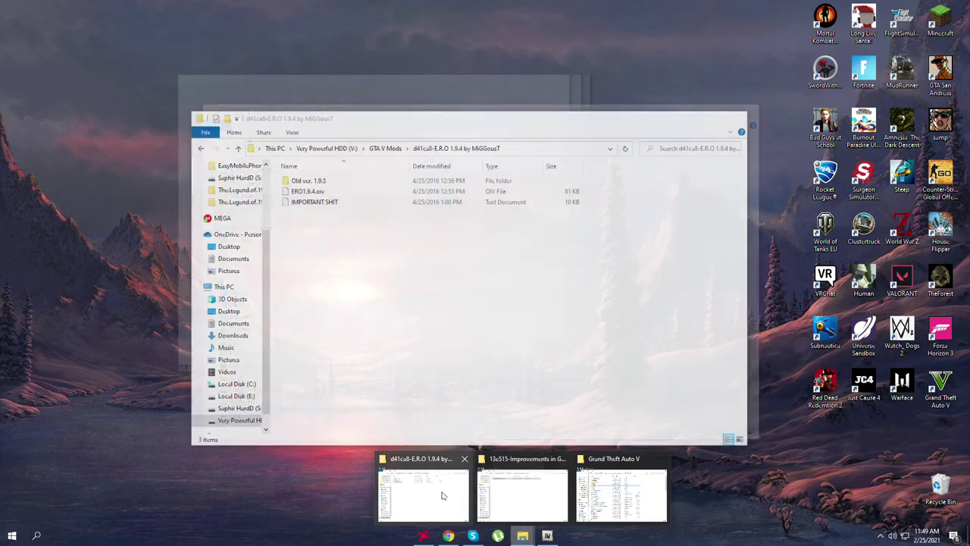
left_click(421, 493)
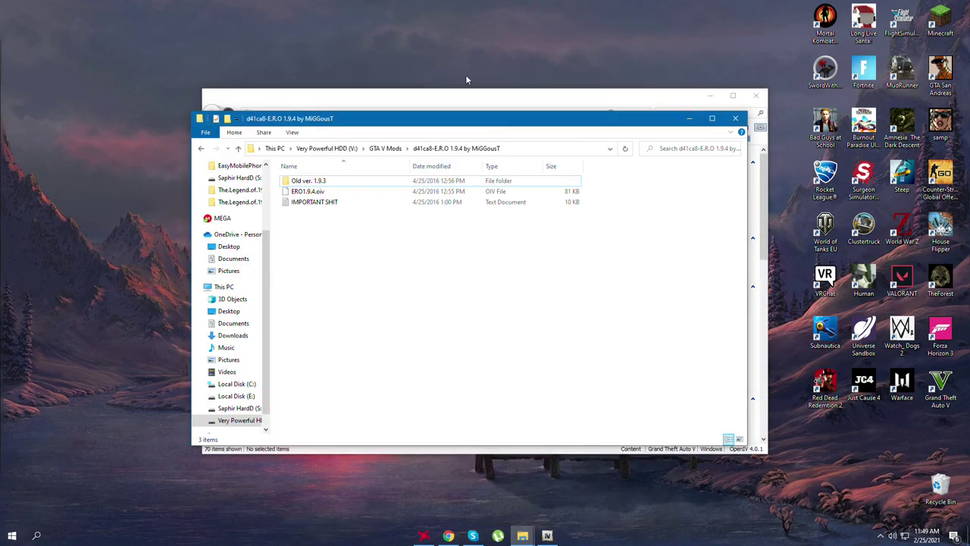
left_click_drag(470, 131, 647, 138)
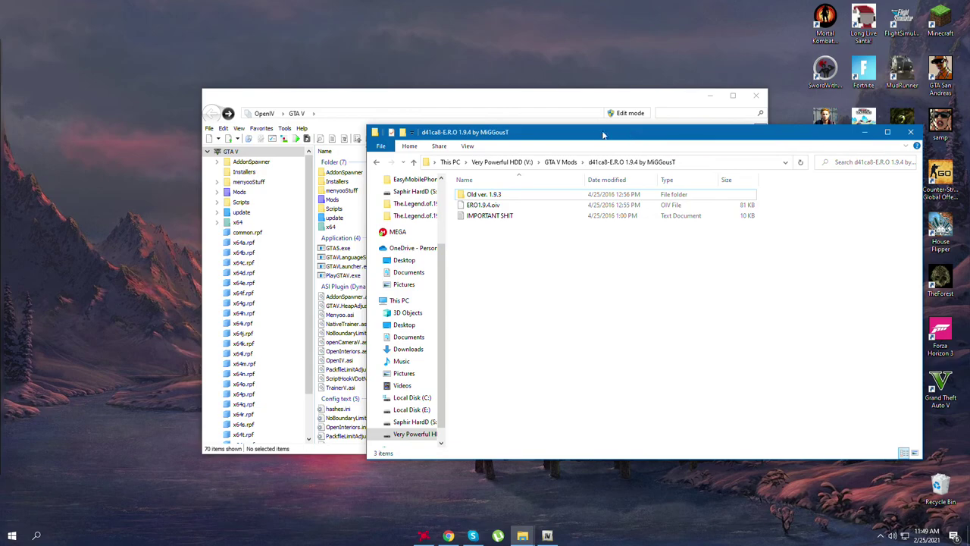
left_click(865, 133)
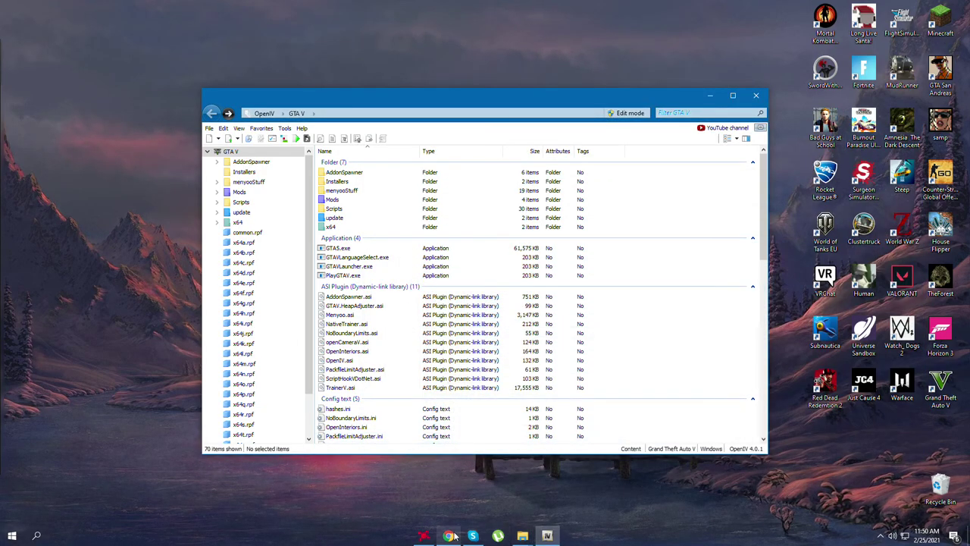
Step: Switch to File Explorer and open the d41ca8-E.R.O 1.9.4 folder inside GTA V Mods
mouse_move(522, 536)
left_click(432, 494)
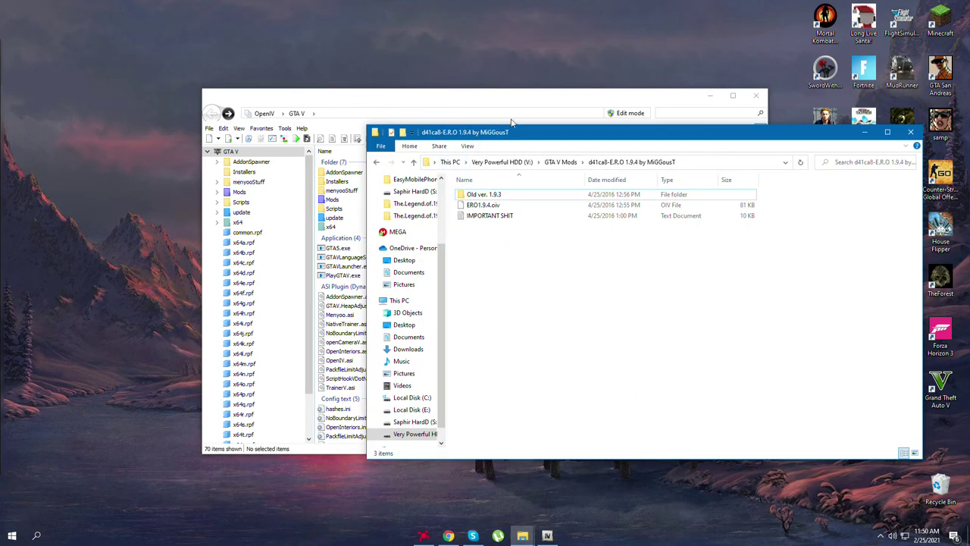
left_click_drag(514, 129, 552, 128)
key("BackSpace")
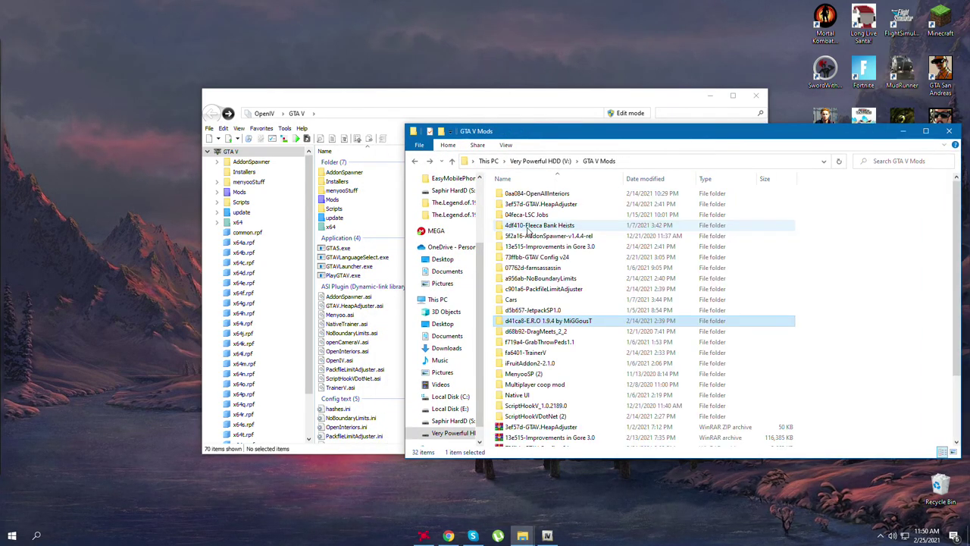
double_click(572, 325)
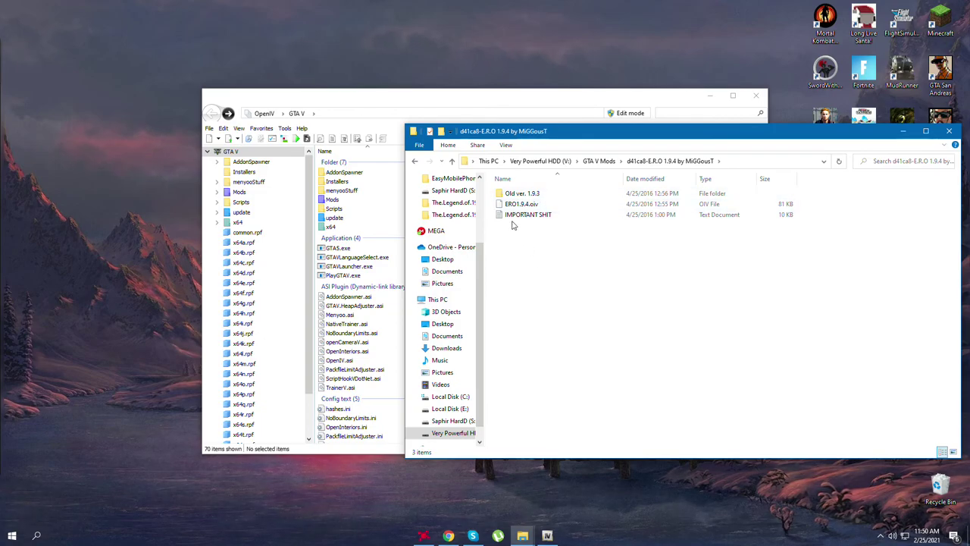
Step: Arrange OpenIV and the E.R.O 1.9.4 folder window side by side, each filling half the screen
left_click_drag(394, 91, 1, 76)
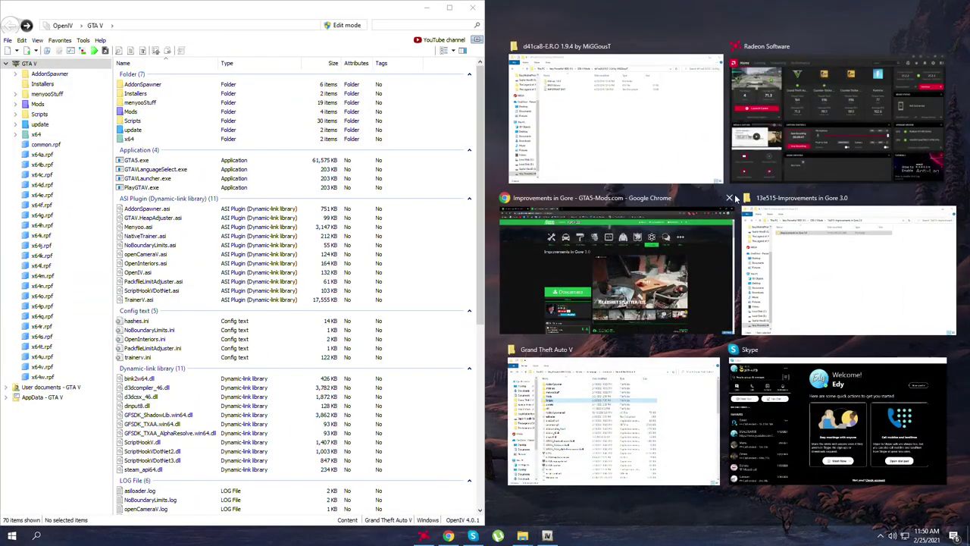
left_click(822, 271)
left_click(914, 6)
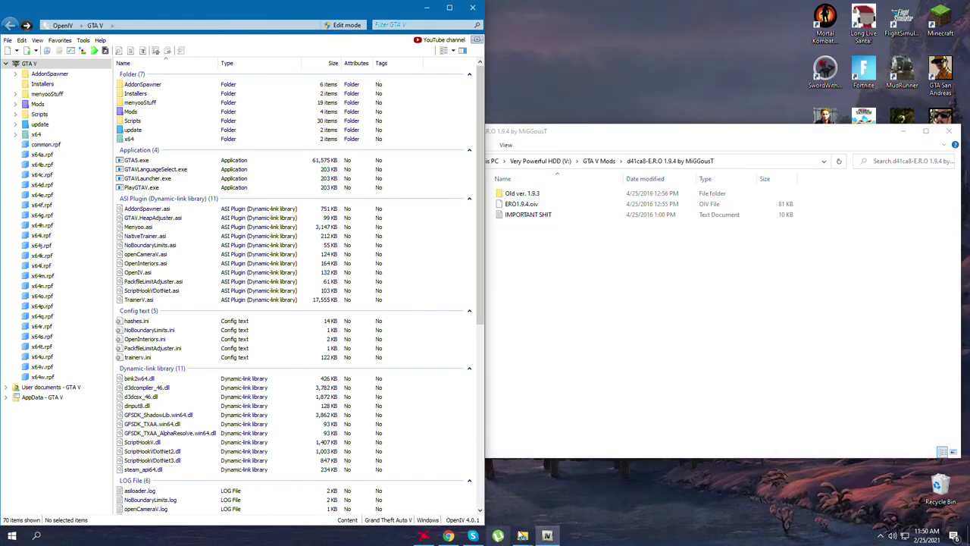
left_click_drag(967, 155, 969, 155)
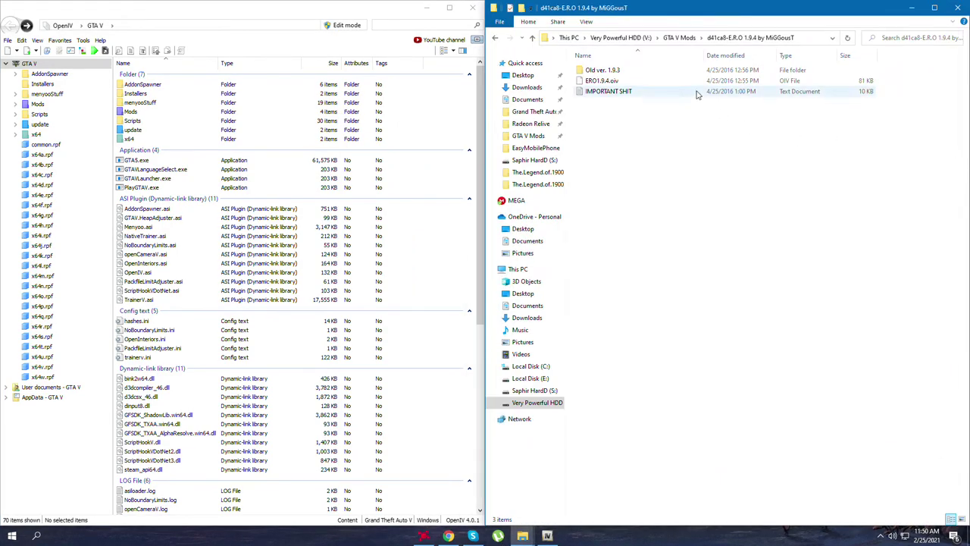
Step: Enable edit mode in OpenIV and install the ERO1.9.4.oiv package into the "mods" folder, closing the installer when done
left_click(346, 25)
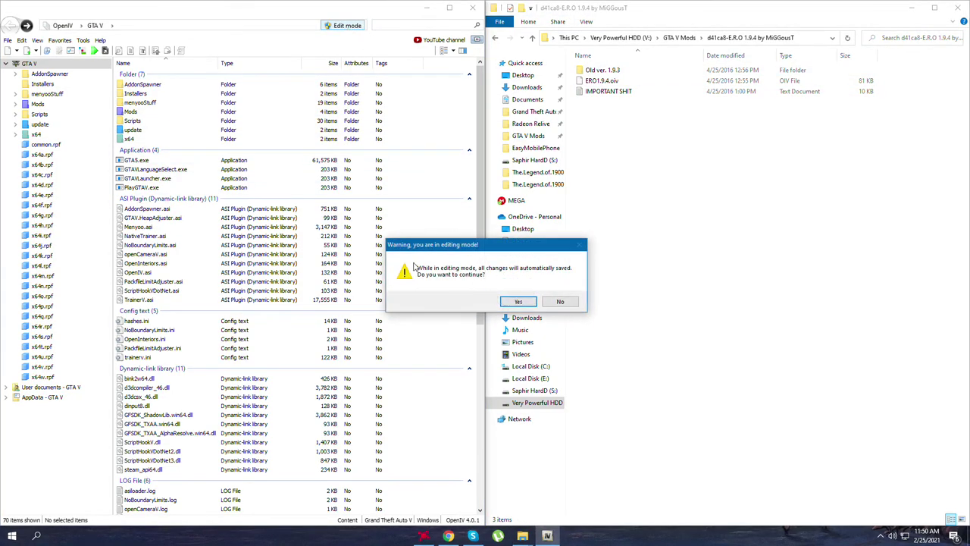
left_click(519, 302)
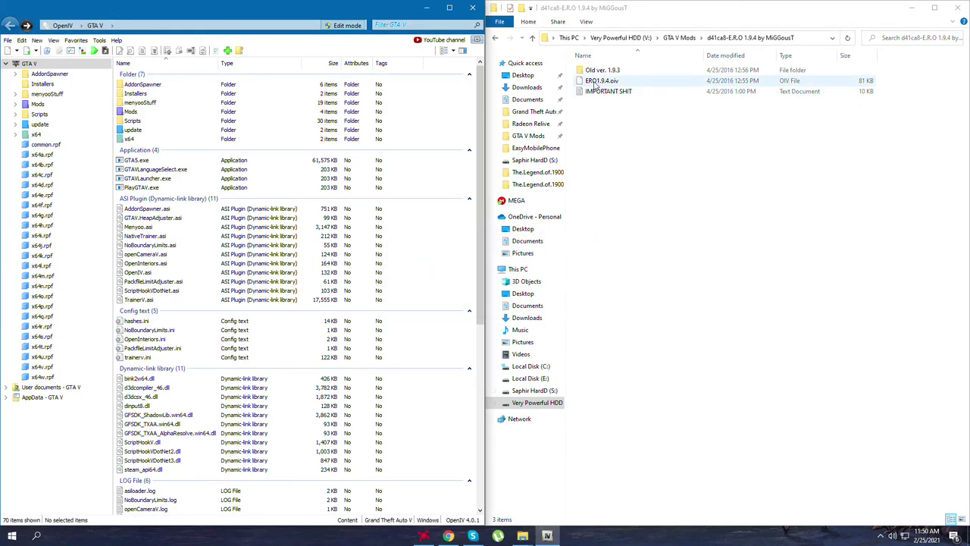
left_click_drag(602, 83, 442, 239)
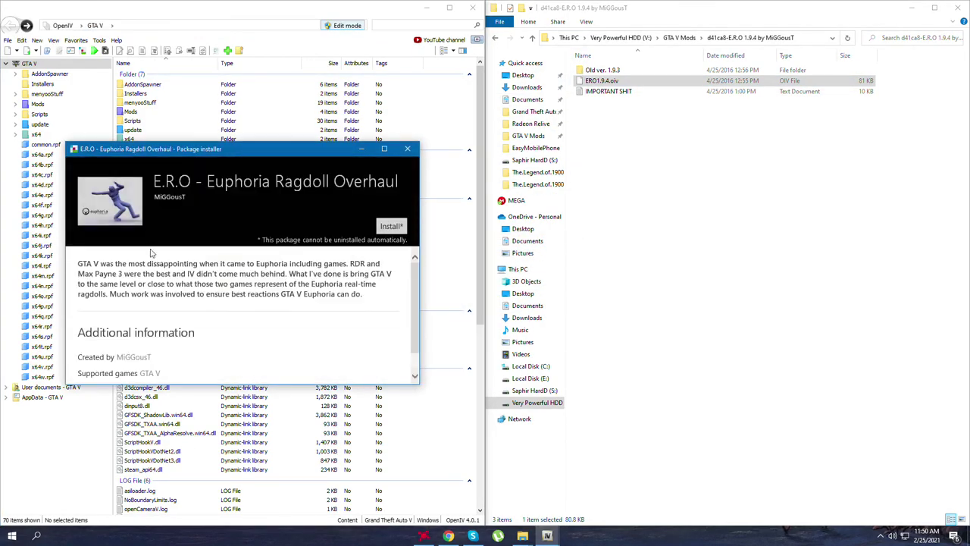
left_click(390, 226)
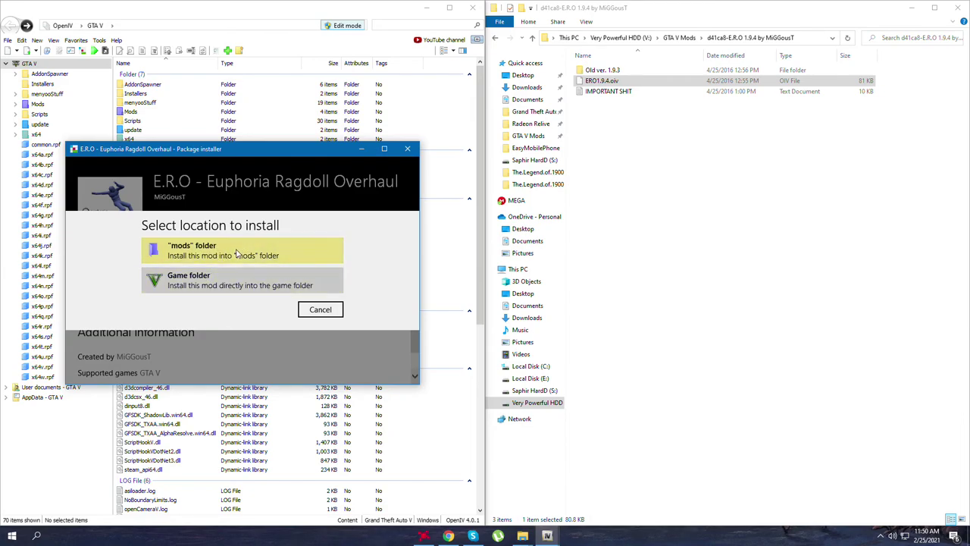
left_click(196, 247)
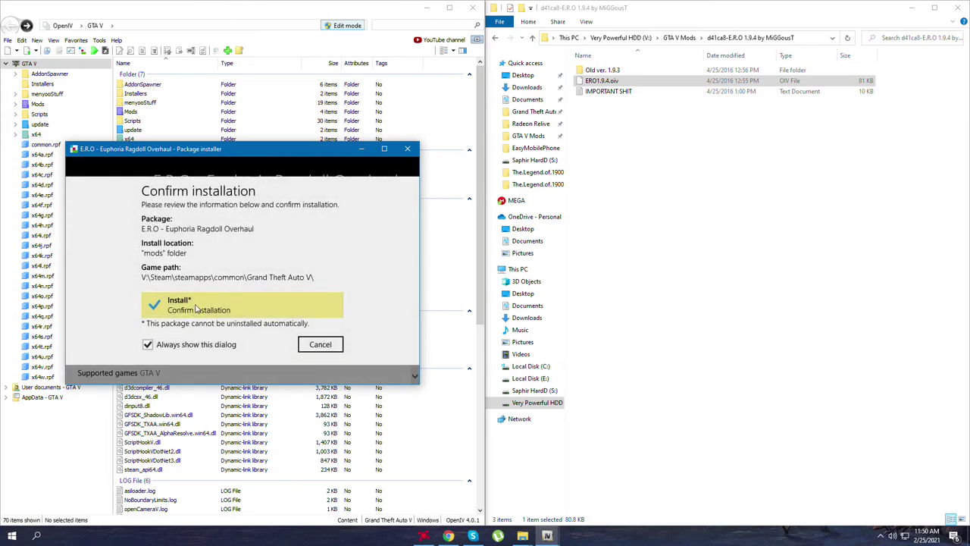
left_click(258, 318)
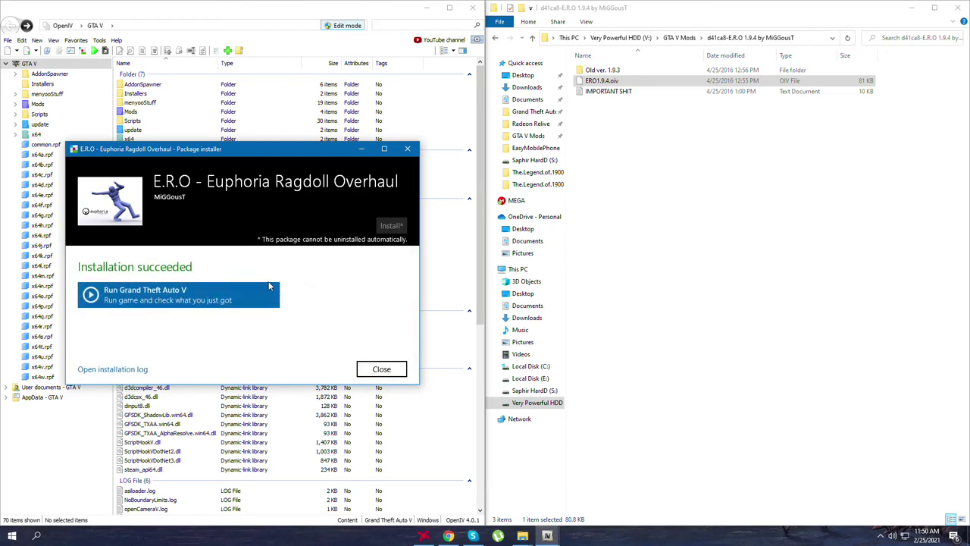
left_click(382, 364)
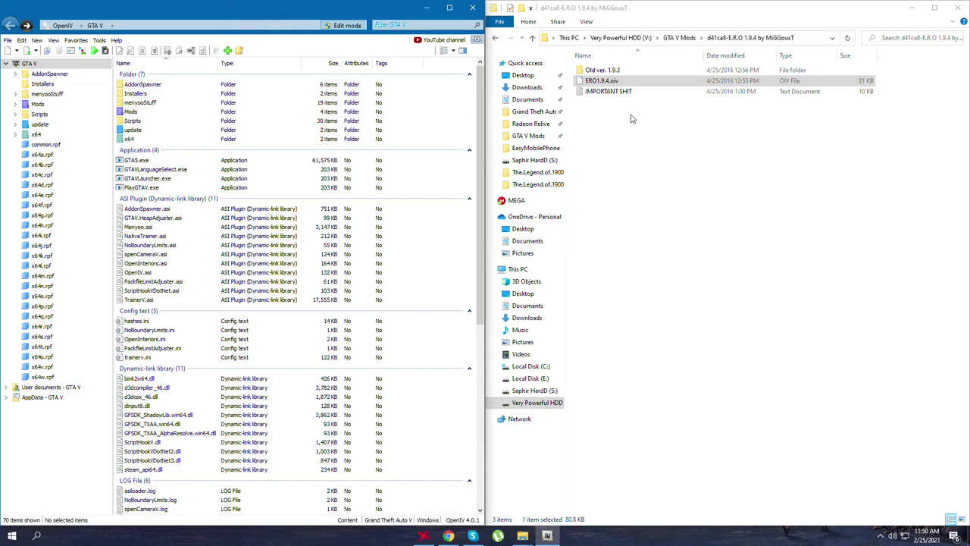
Step: Close the E.R.O folder window and open the Improvements in Gore 3.0 subfolder in the 13e515-Improvements in Gore 3.0 window
key("BackSpace")
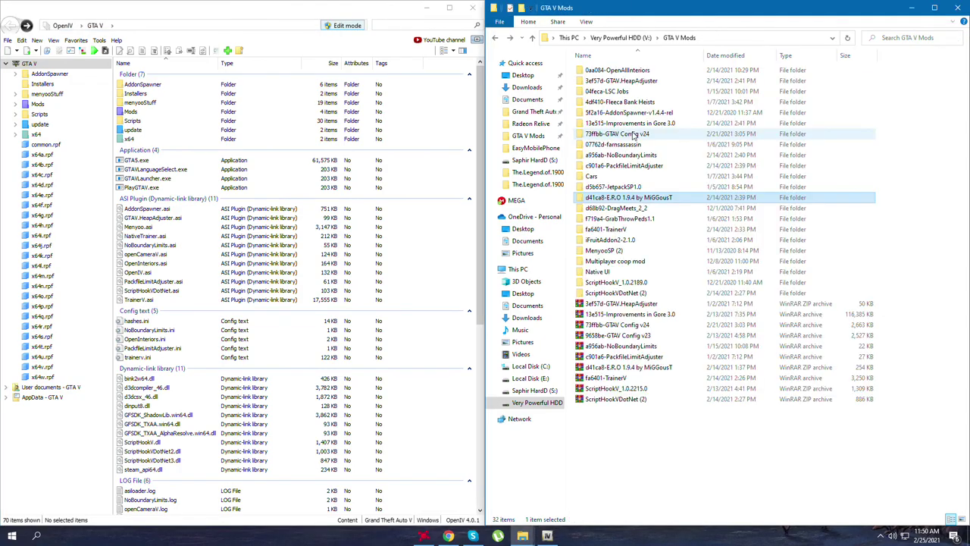
left_click(957, 7)
mouse_move(522, 535)
left_click(481, 497)
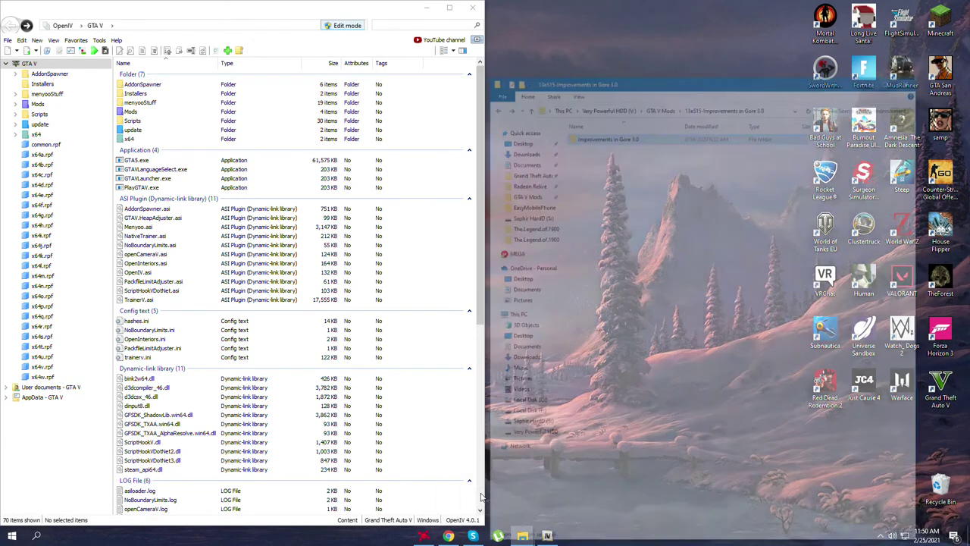
double_click(611, 71)
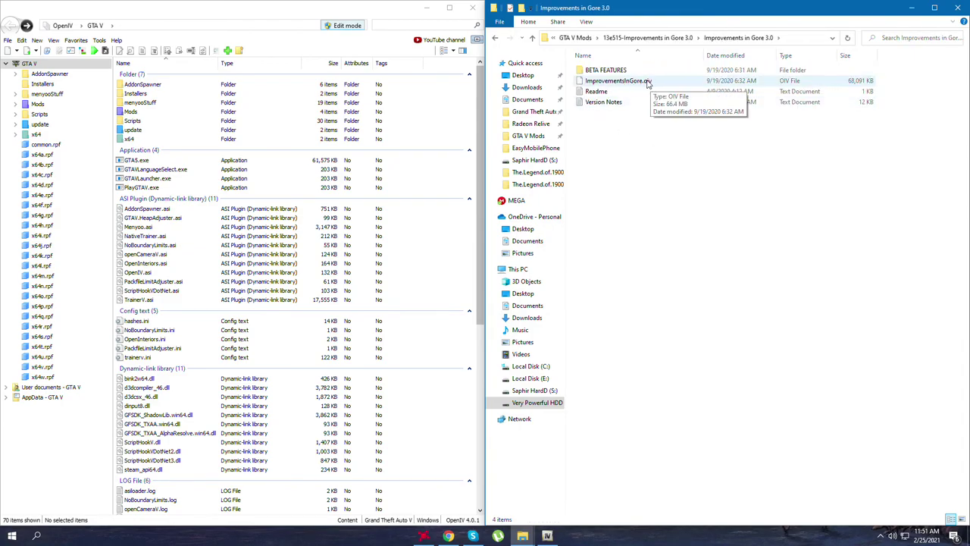
Step: Install the ImprovementsInGore.oiv package into the "mods" folder and close the package installer
double_click(638, 82)
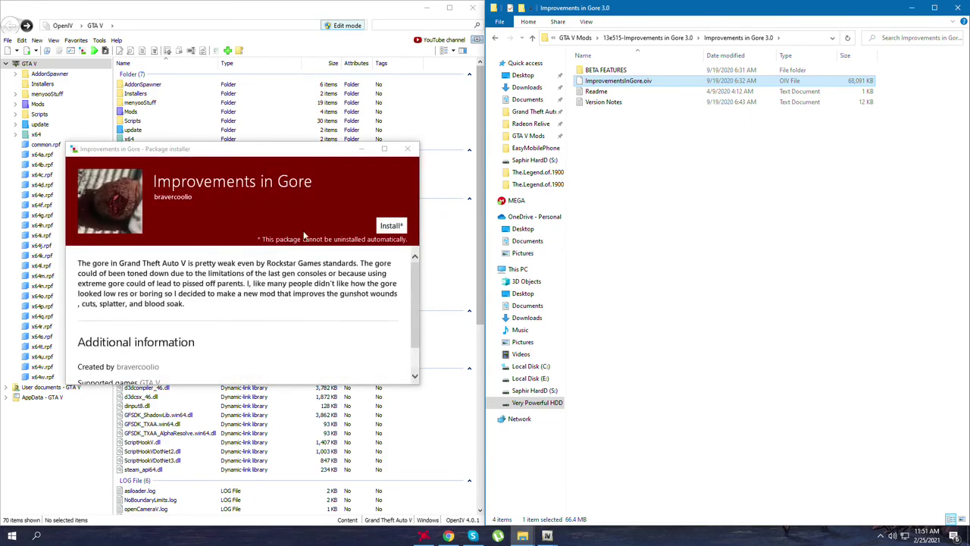
left_click(391, 225)
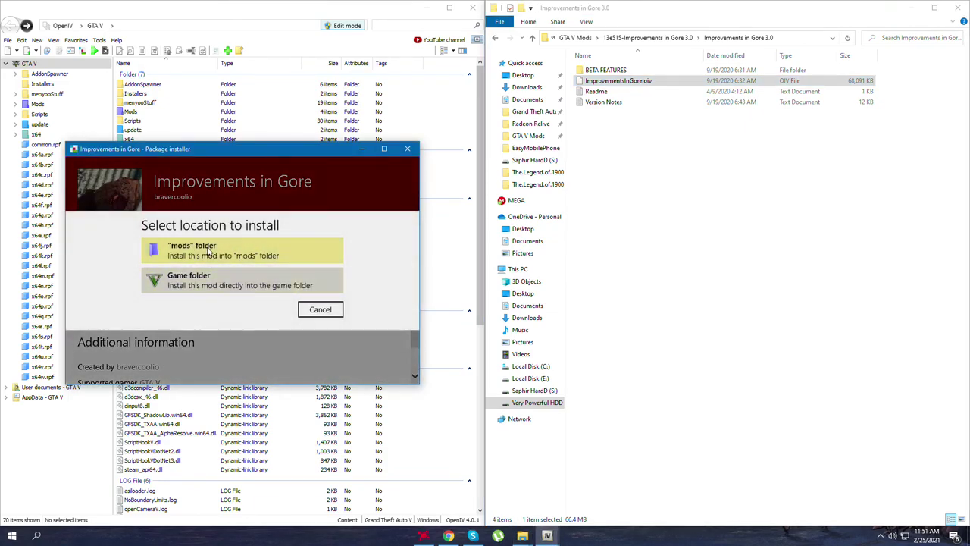
left_click(227, 254)
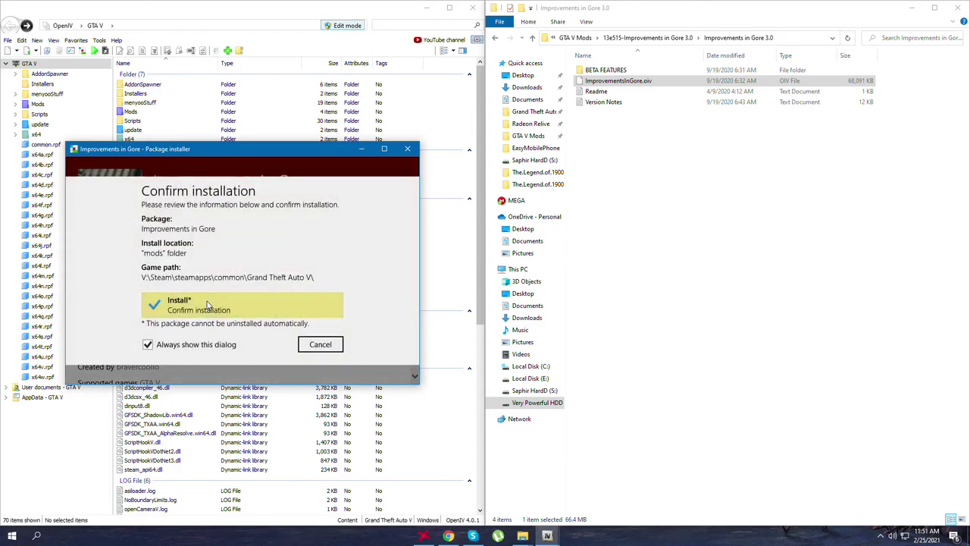
left_click(207, 305)
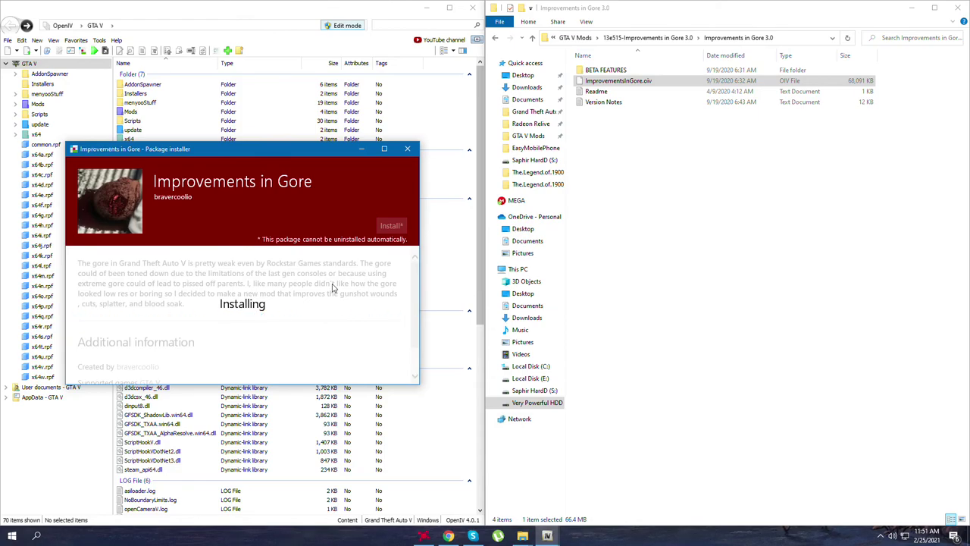
left_click(388, 367)
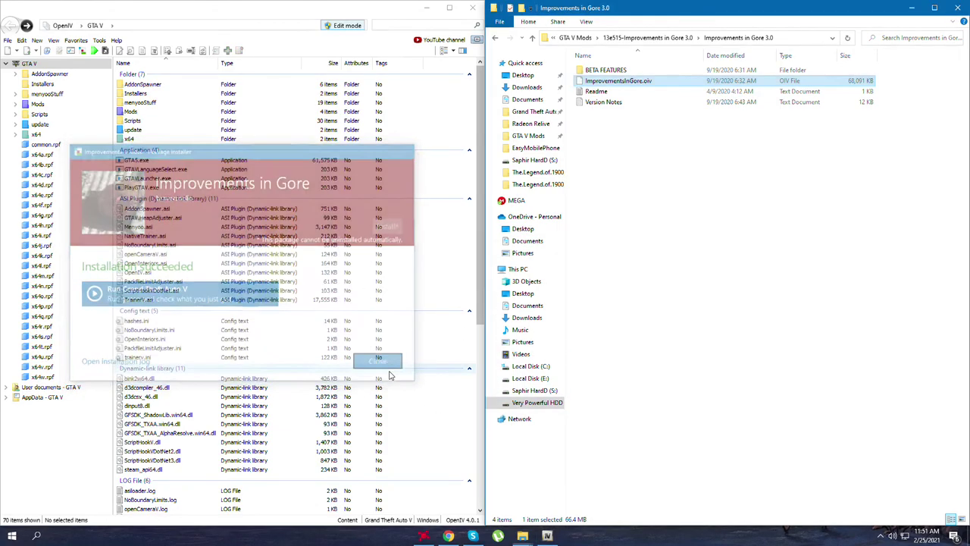
Step: Open the BETA FEATURES folder of Improvements in Gore 3.0 and select the (BETA FEATURE) Blood Spilling.oiv file
double_click(604, 71)
key("alt+Left")
key("Return")
left_click(618, 74)
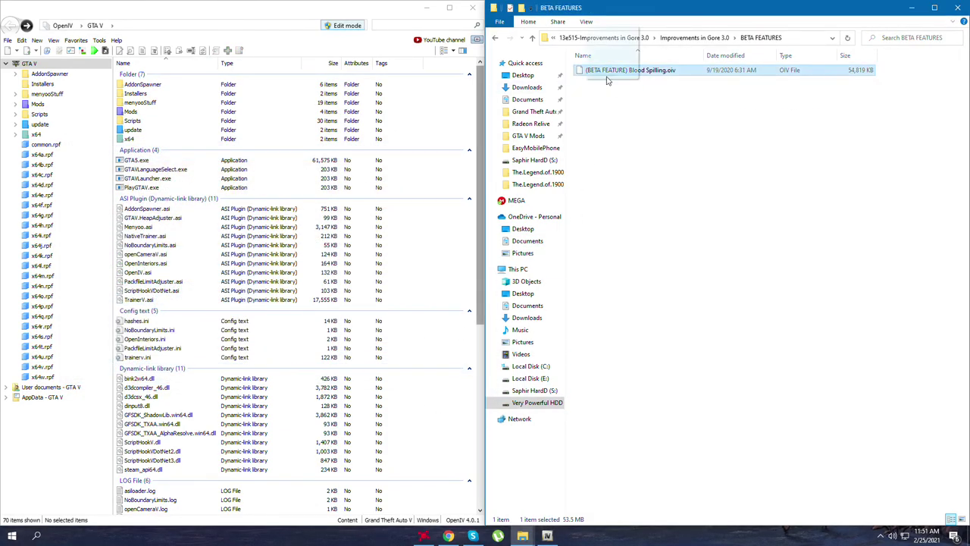
left_click(347, 26)
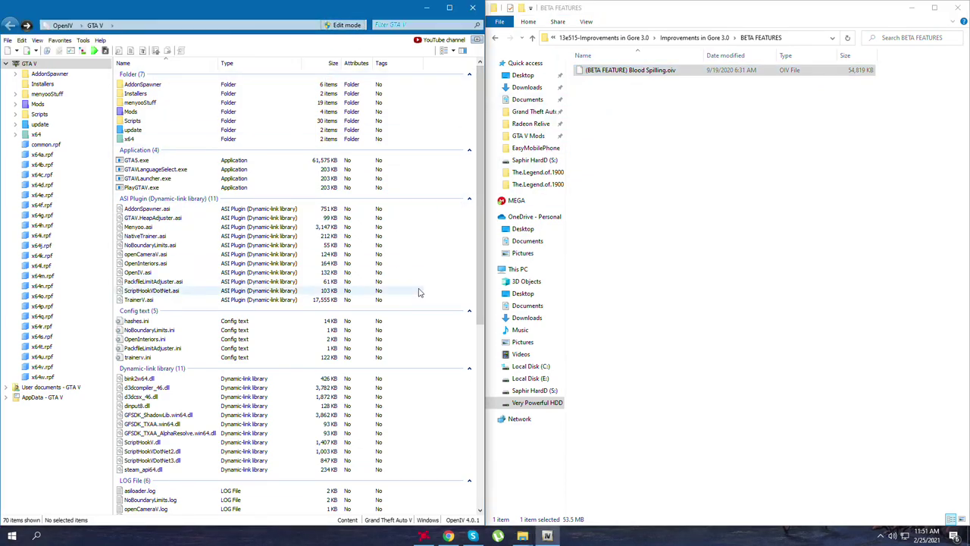
left_click(336, 28)
left_click(518, 302)
Step: Install the (BETA FEATURE) Blood Spilling.oiv package into the "mods" folder
left_click(597, 73)
double_click(597, 70)
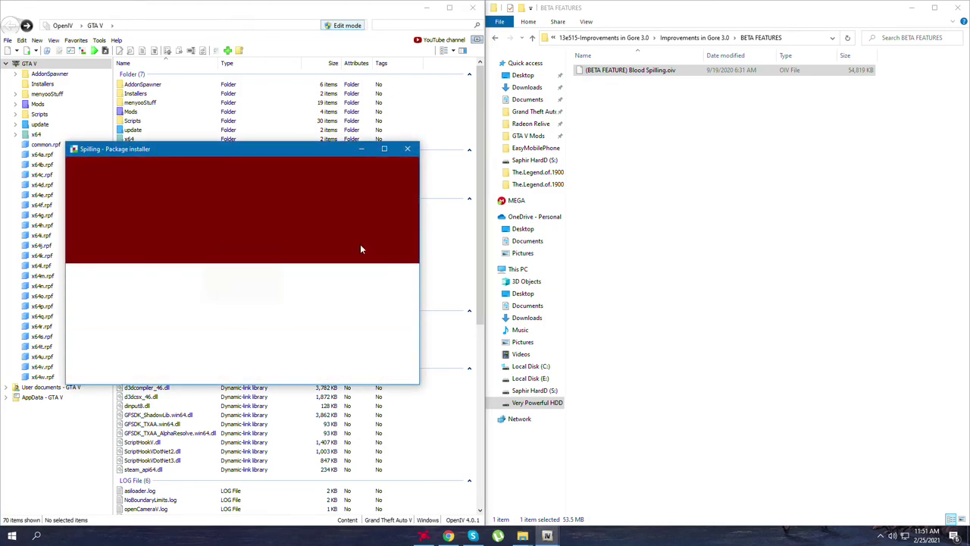
left_click(391, 226)
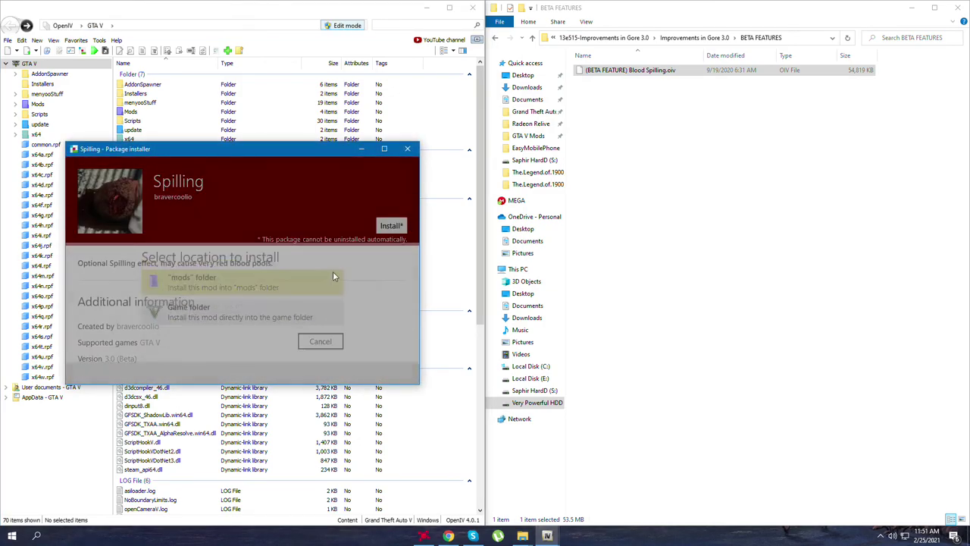
left_click(304, 265)
left_click(334, 307)
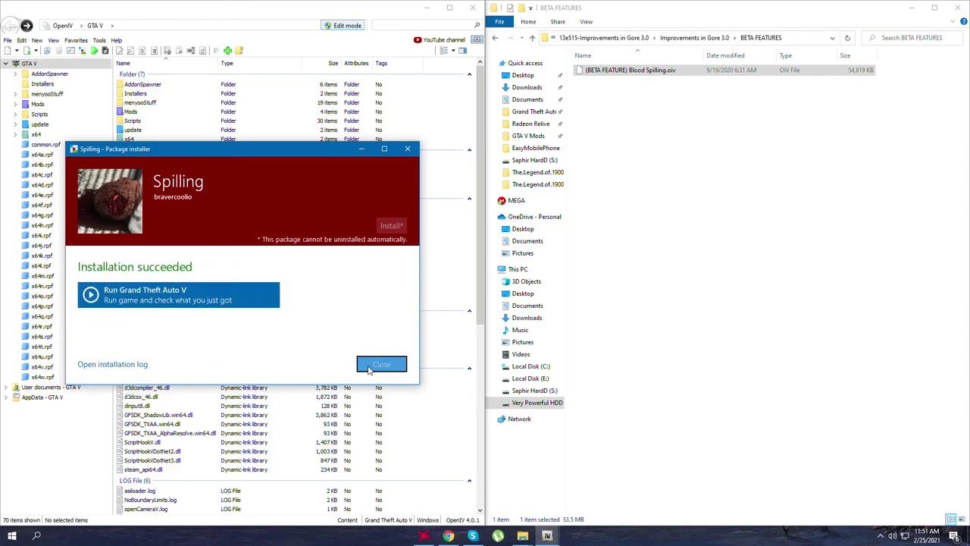
Step: Close the Spilling package installer, OpenIV and the BETA FEATURES folder window
left_click(370, 368)
left_click_drag(599, 7, 369, 132)
left_click_drag(379, 10, 585, 98)
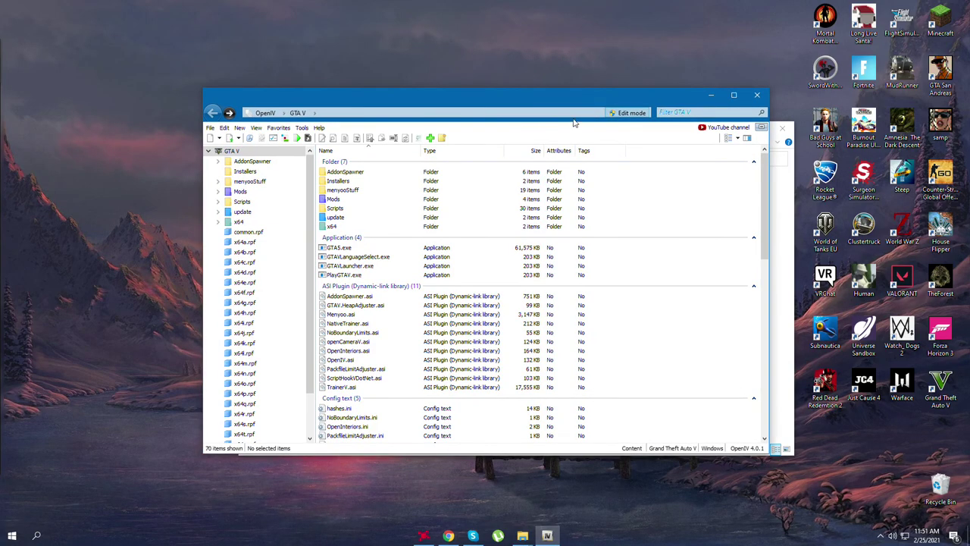
left_click(754, 93)
left_click_drag(496, 128, 417, 106)
left_click(658, 106)
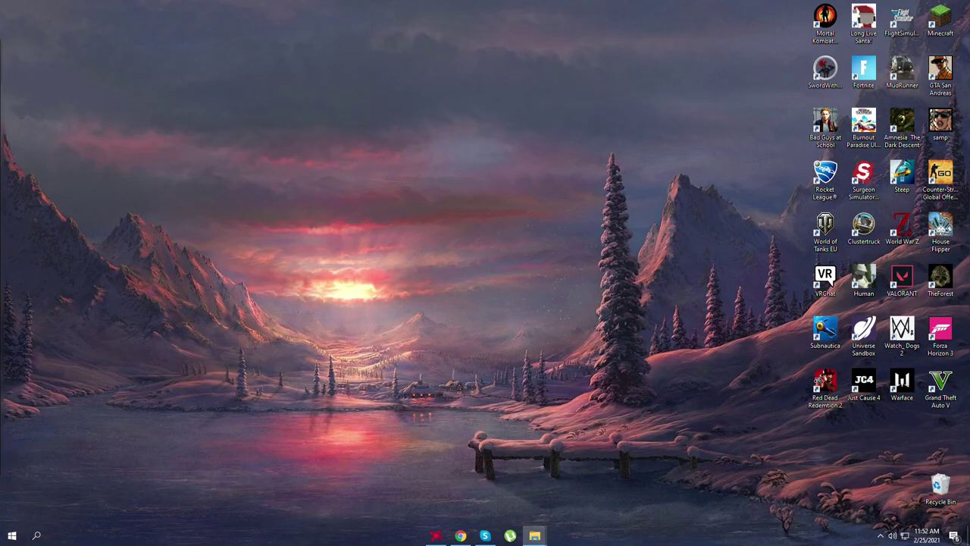
Step: Close the remaining File Explorer window and the browser showing the Improvements in Gore page
left_click(534, 536)
left_click(662, 89)
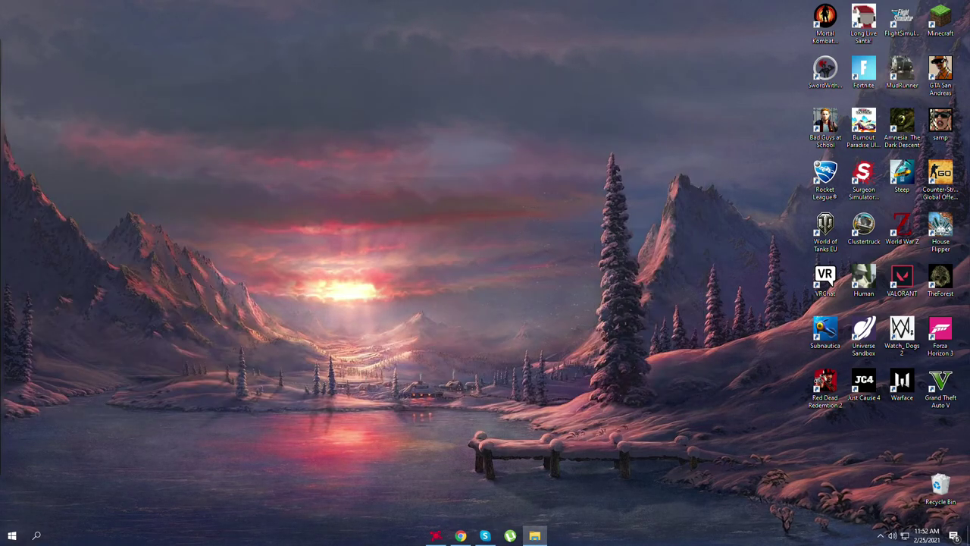
left_click(473, 536)
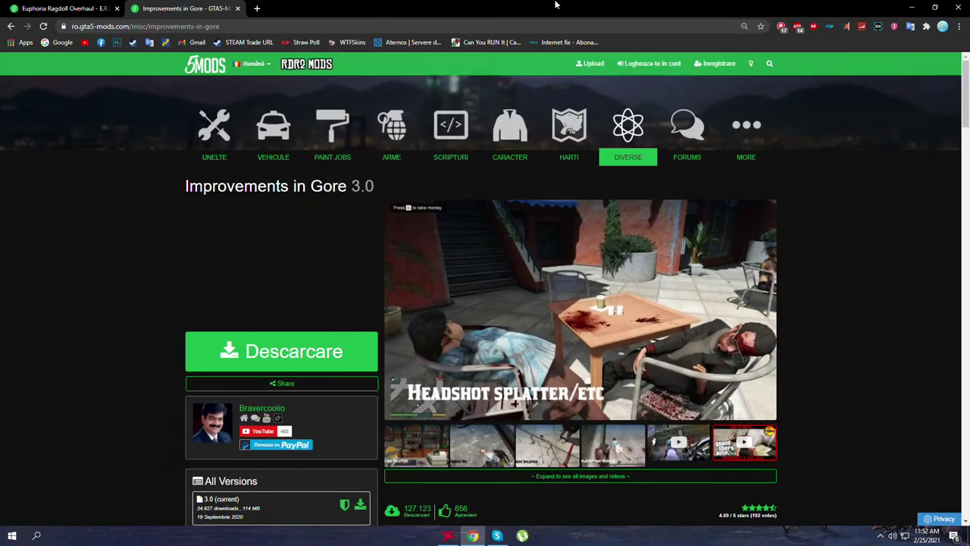
left_click(472, 536)
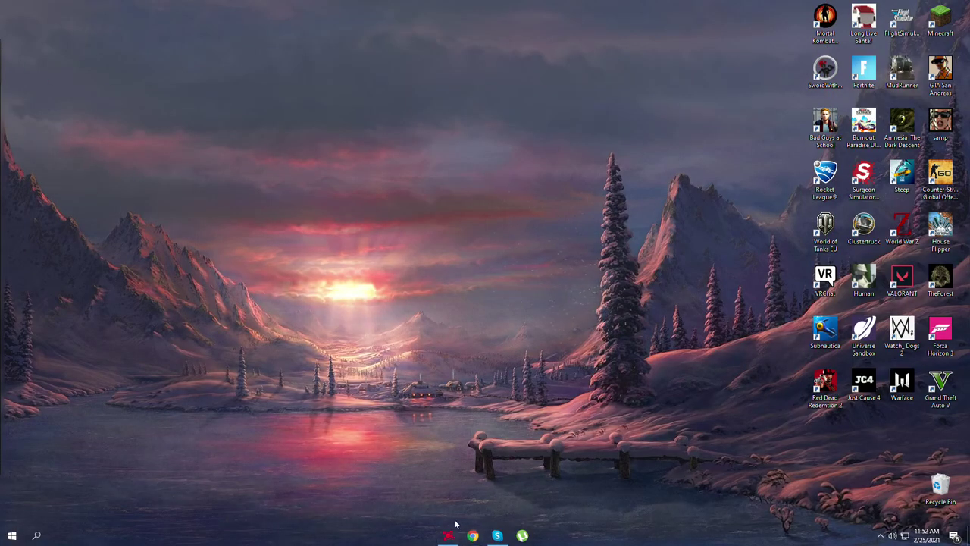
Step: Launch Grand Theft Auto V from the desktop and start loading Story Mode
double_click(941, 383)
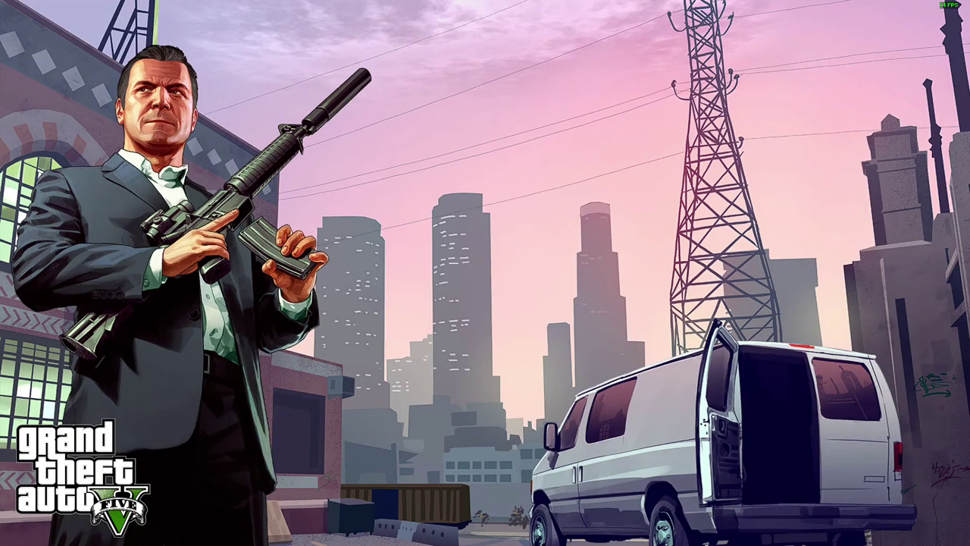
left_click(909, 520)
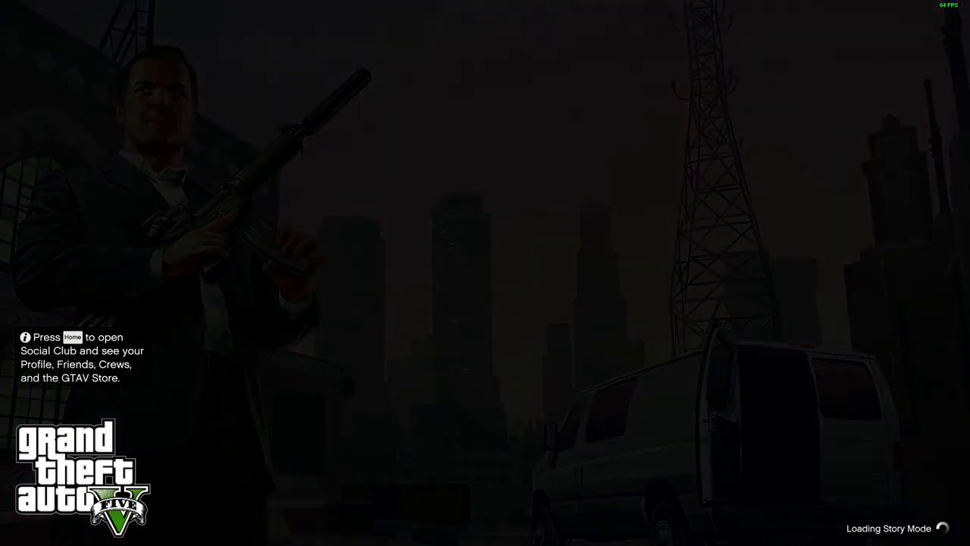